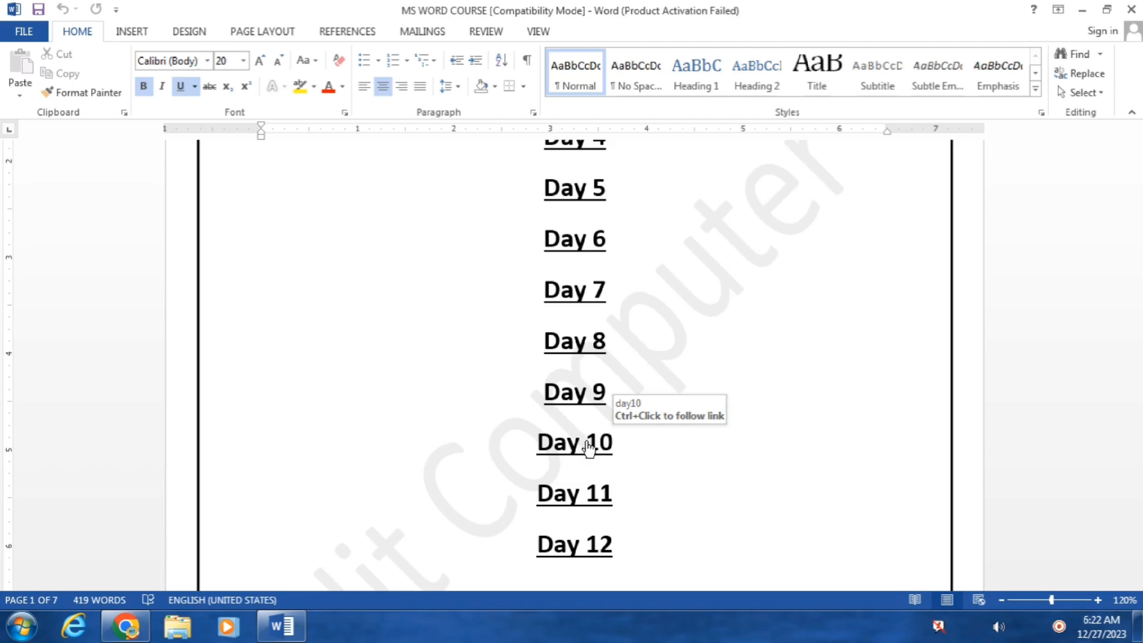
Step: Follow the Day 10 link to its topic list and look over the reference tools for those topics
ctrl+click(575, 448)
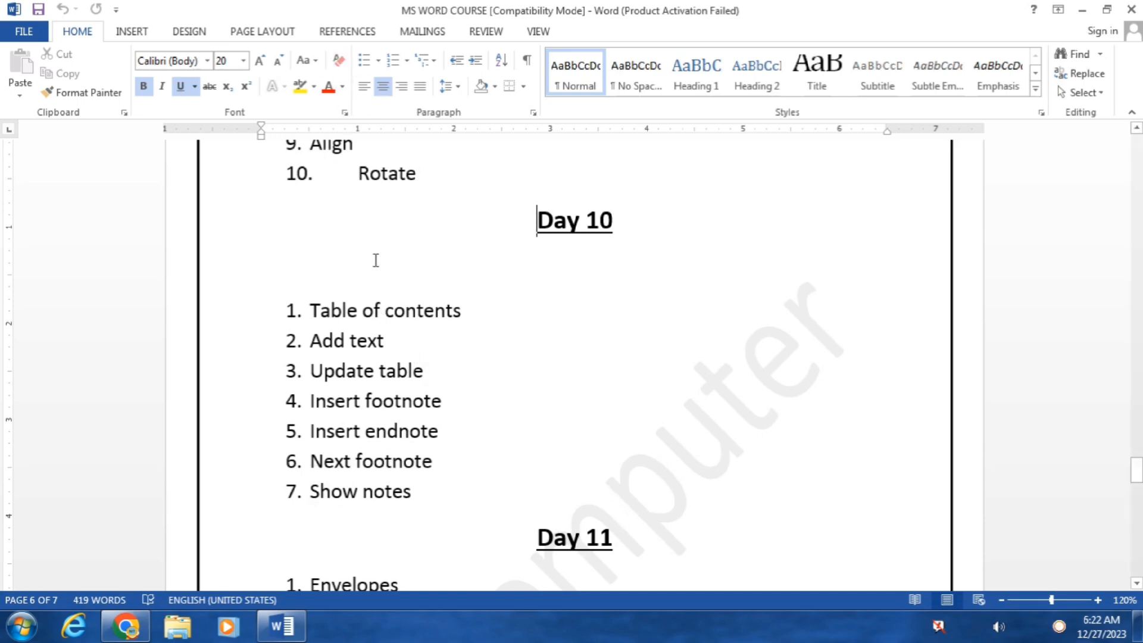
click(351, 34)
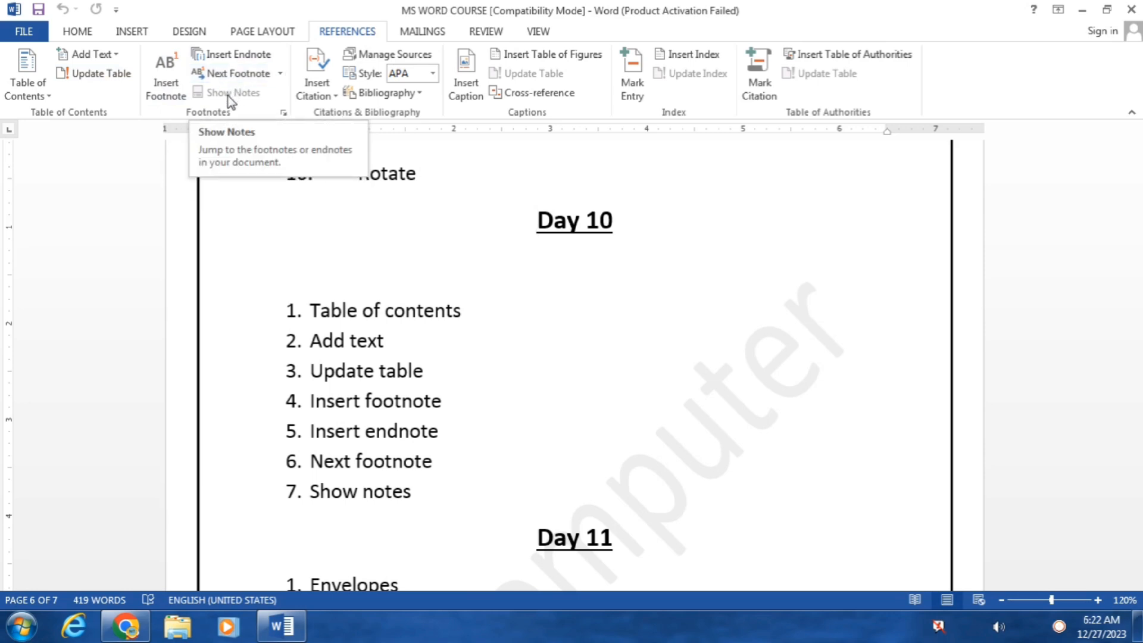
click(492, 320)
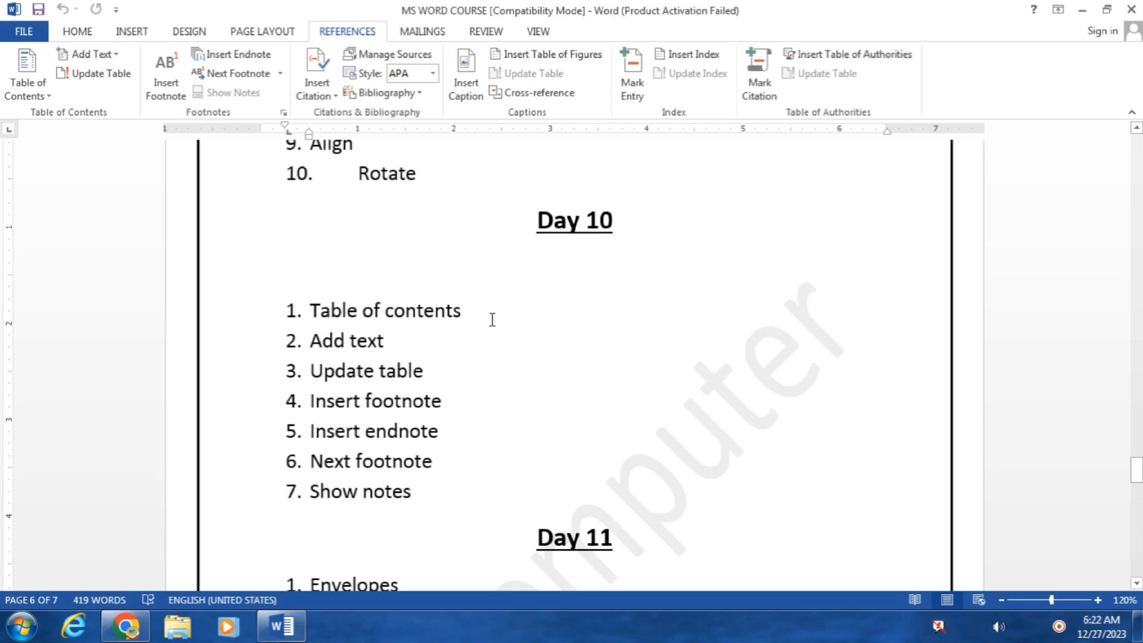
Step: Create a new blank document and insert a page break to leave page 1 empty
key(ctrl+n)
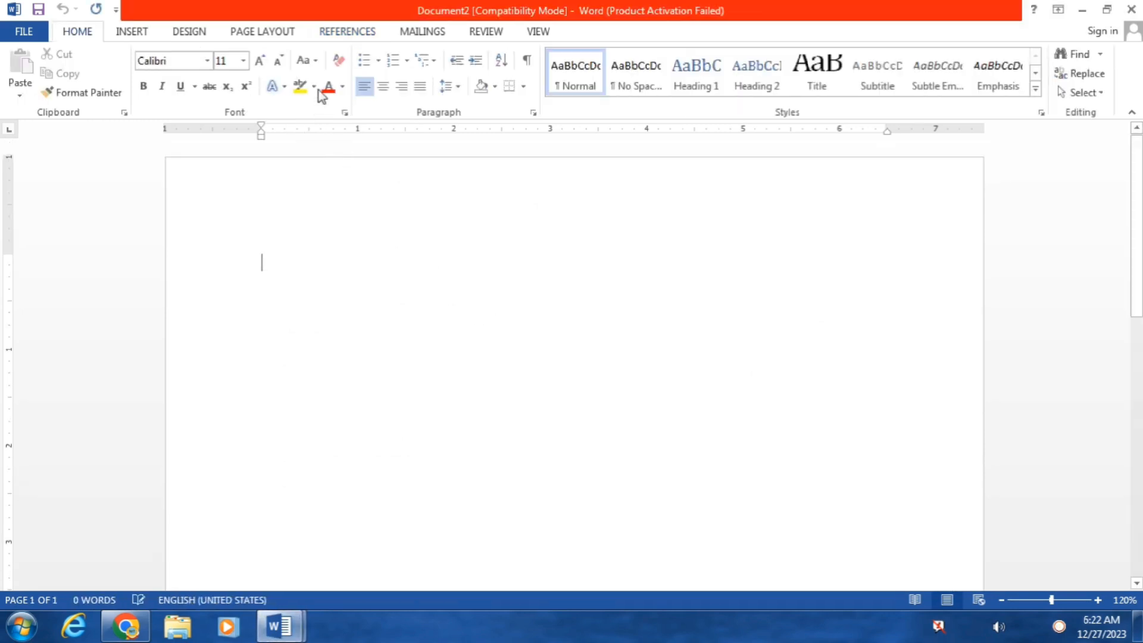
click(349, 32)
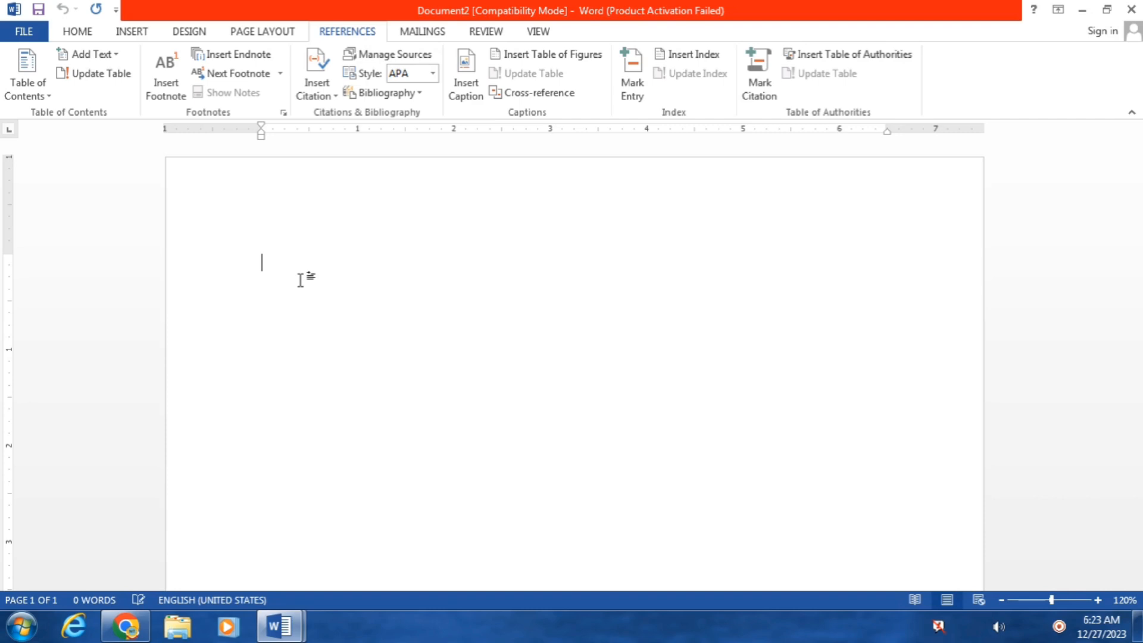
key(ctrl+Return)
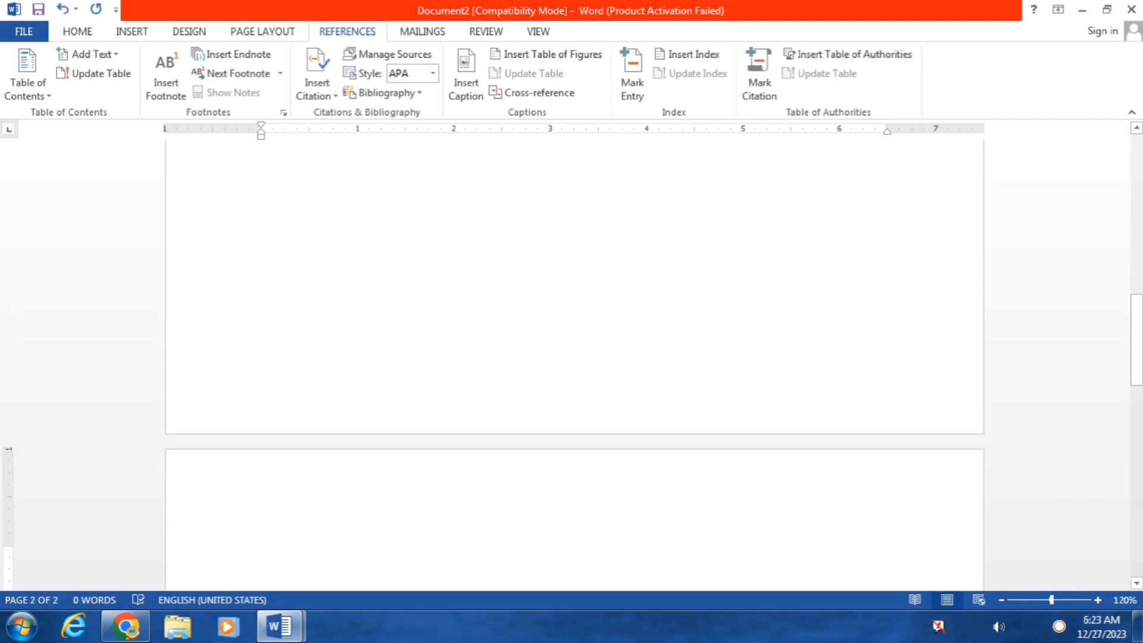
drag(1137, 381, 1137, 432)
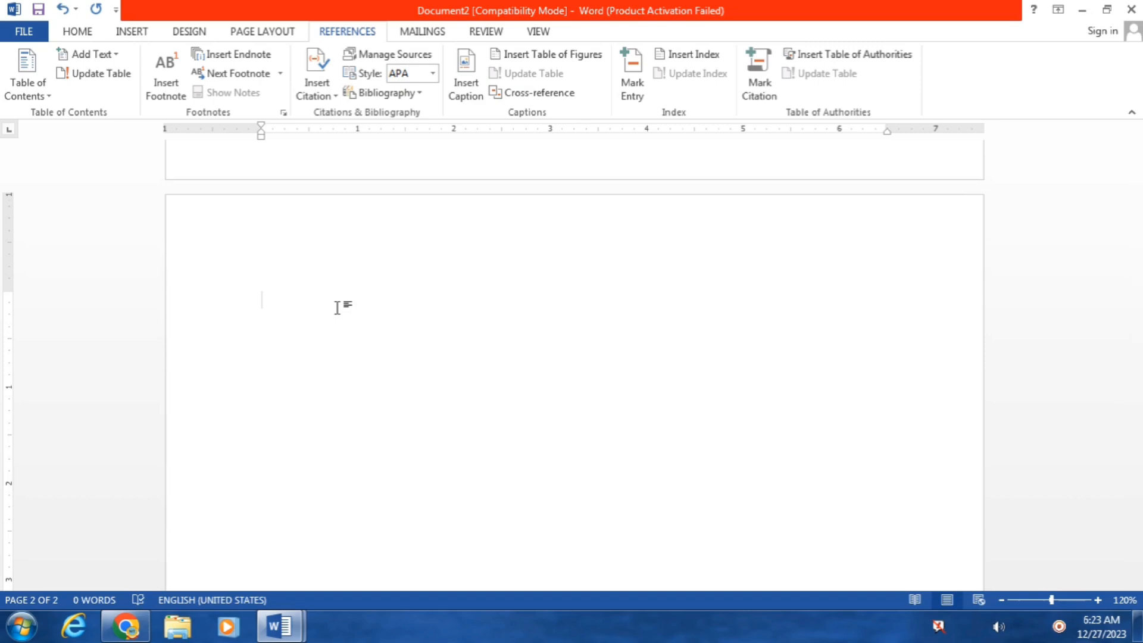
Step: Enter the question "What is Computer?" on page 2, correcting the misspelled word with the suggestion Computer
text(w)
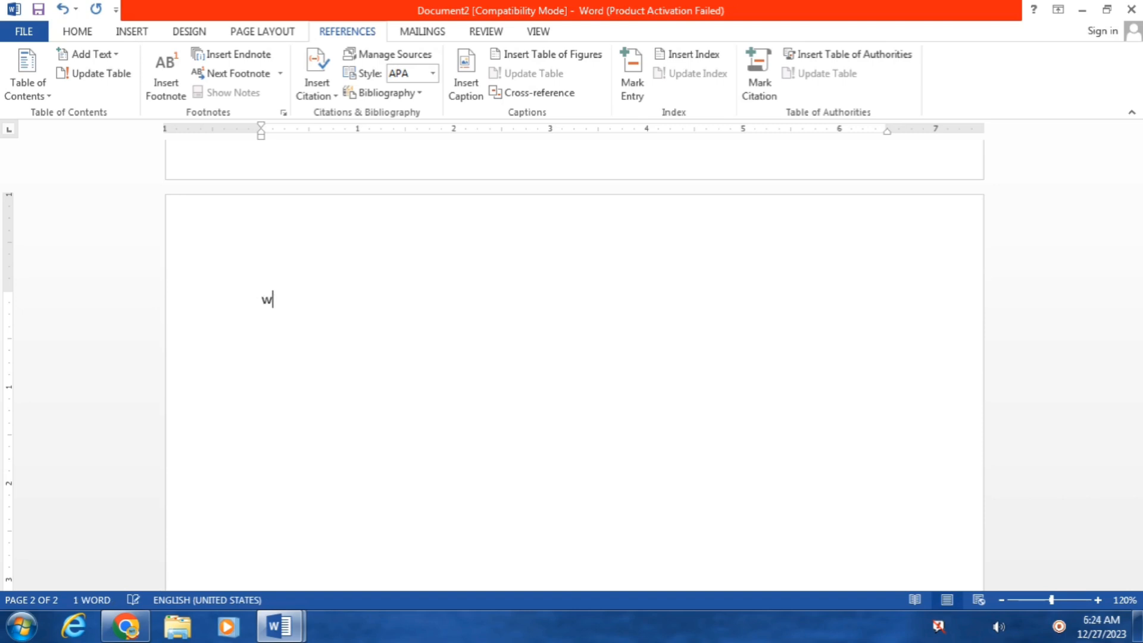
key(BackSpace)
text(W)
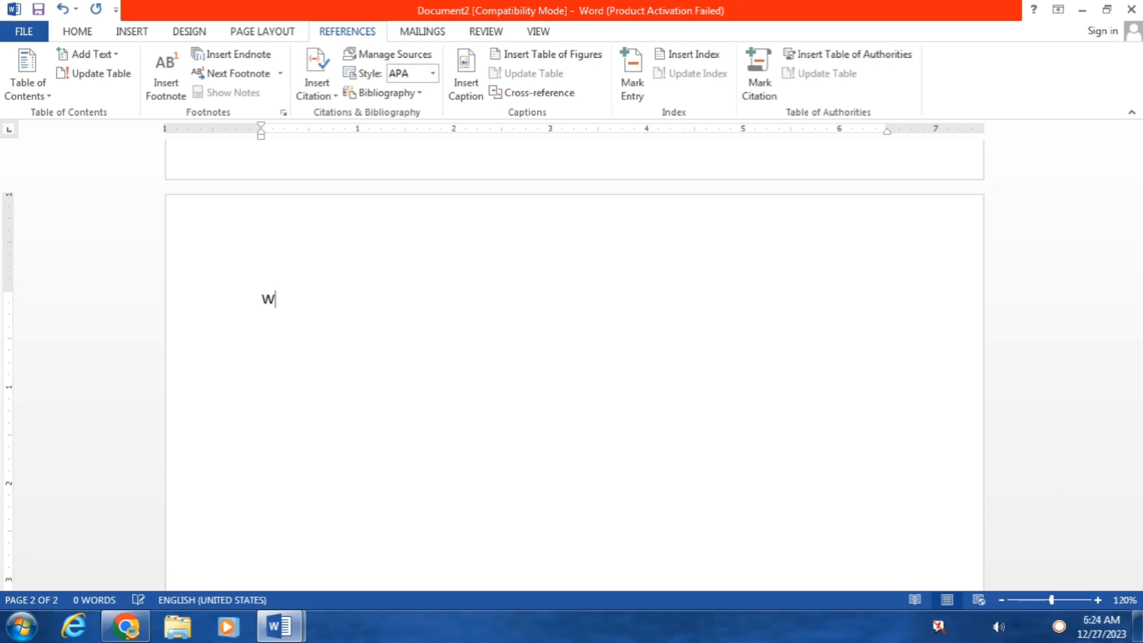
text(hat is Compuer?)
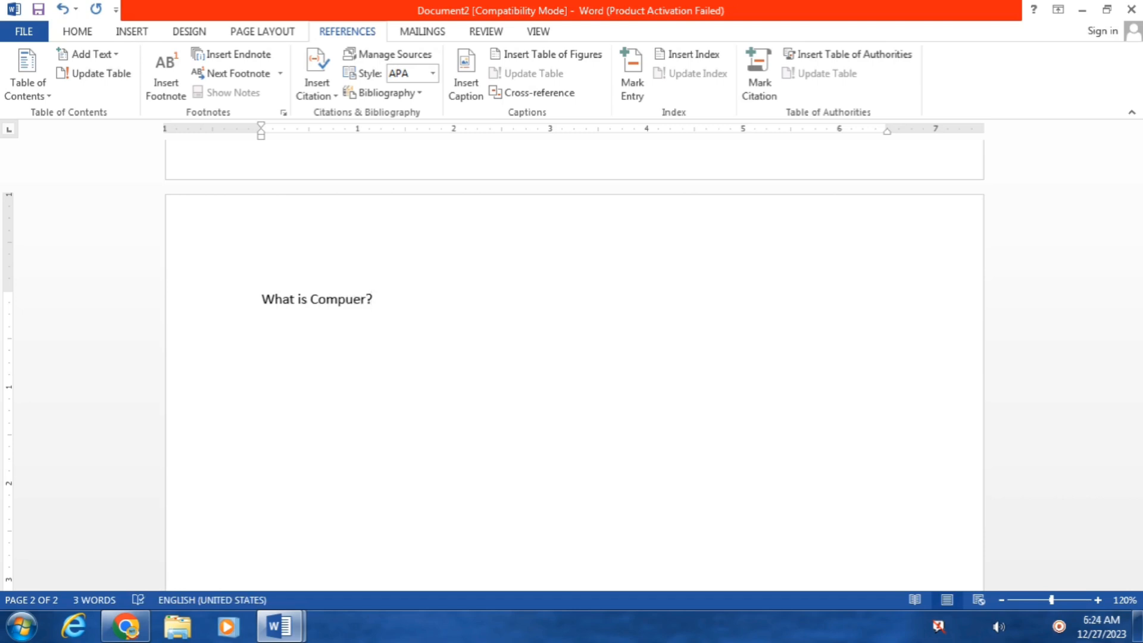
key(Return)
right_click(341, 300)
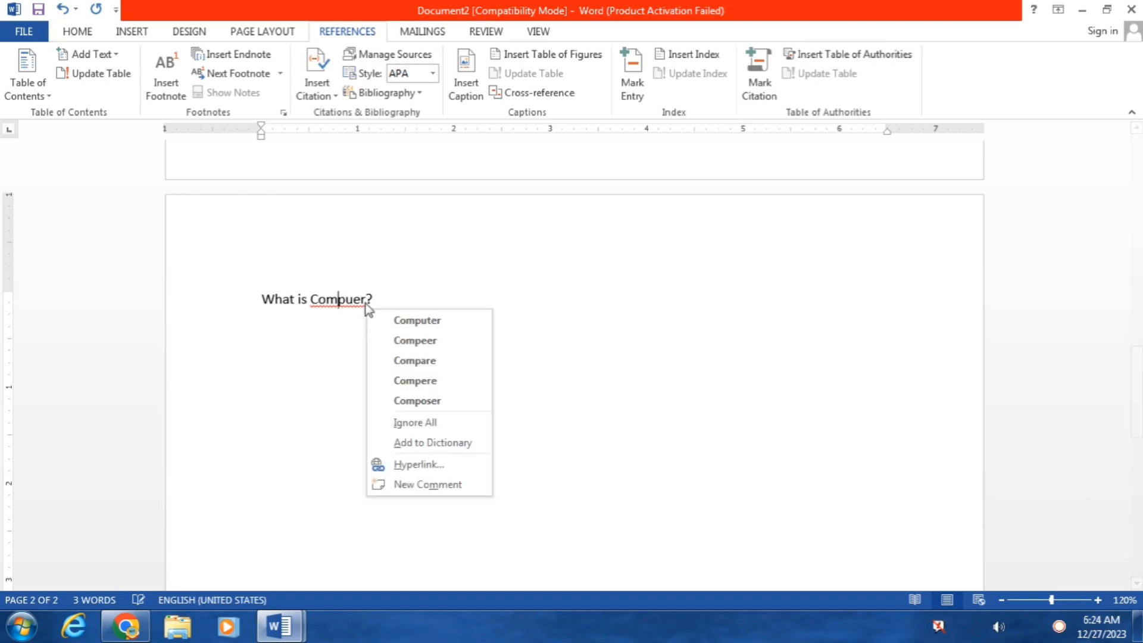
click(427, 325)
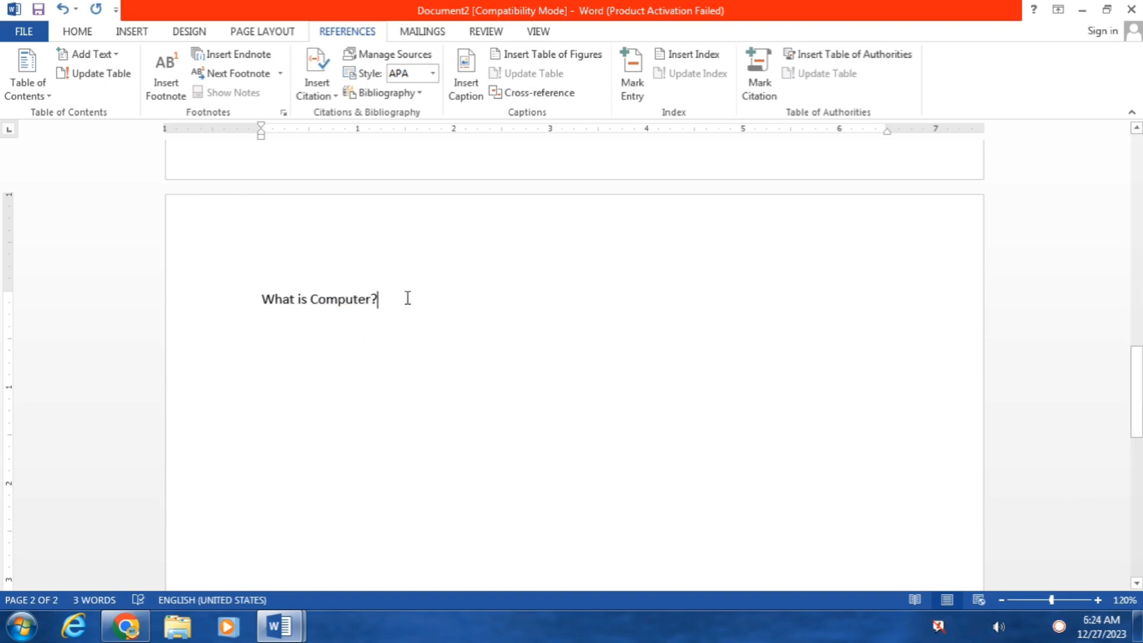
Step: Add the answer "Computer is a Machine." below the question and start page 3
key(Down)
text(Computer is a Machine)
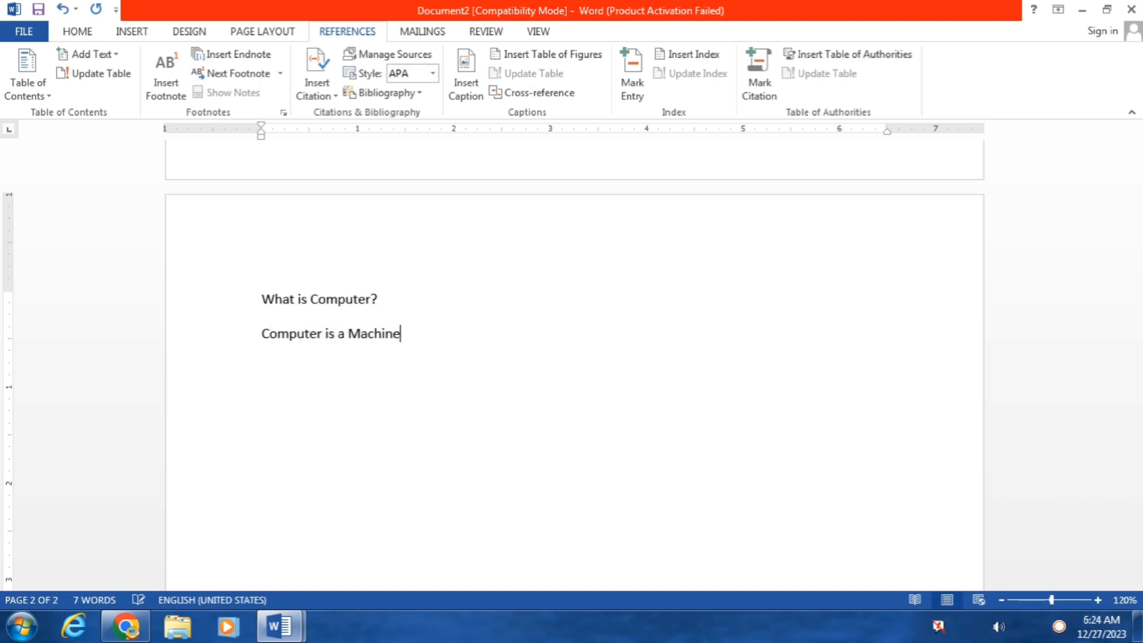
text(.)
key(Return)
scroll(407, 298, up, 5)
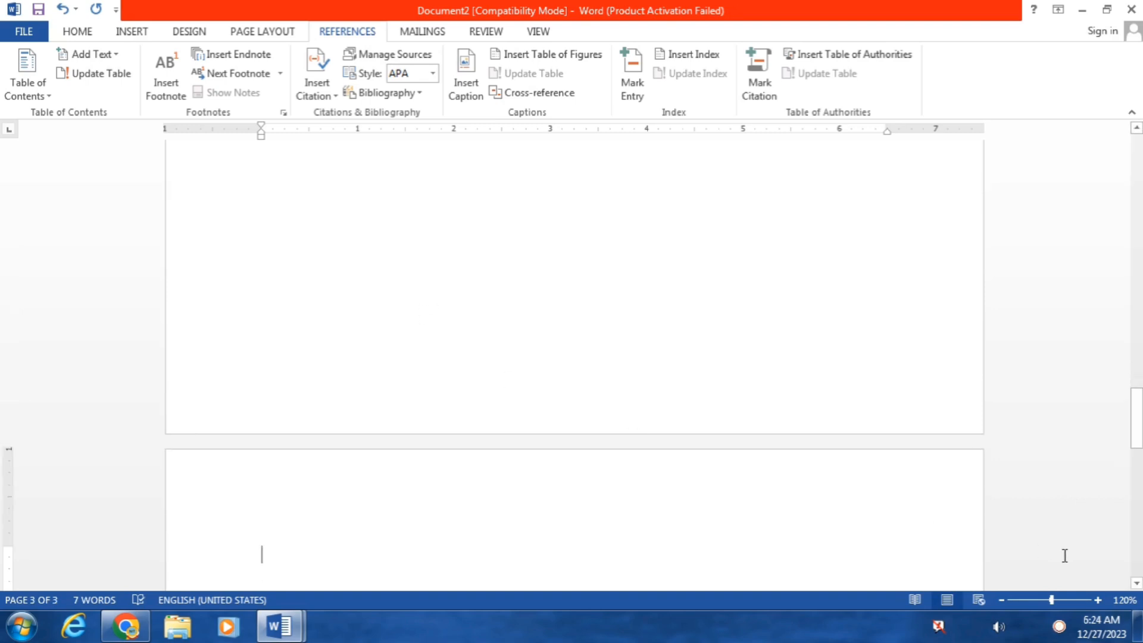
Step: Write the question "How many Parts of Computer?" on page 3 with the answer "There are Different Parts of Computer." below it
click(1137, 584)
scroll(526, 478, down, 2)
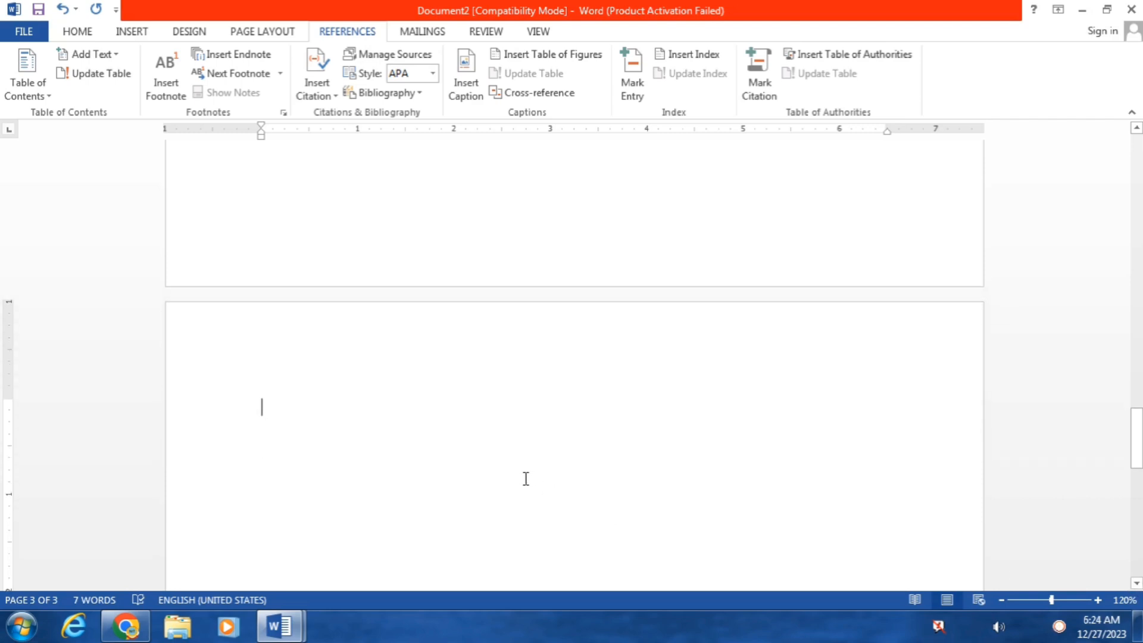
text(Ho)
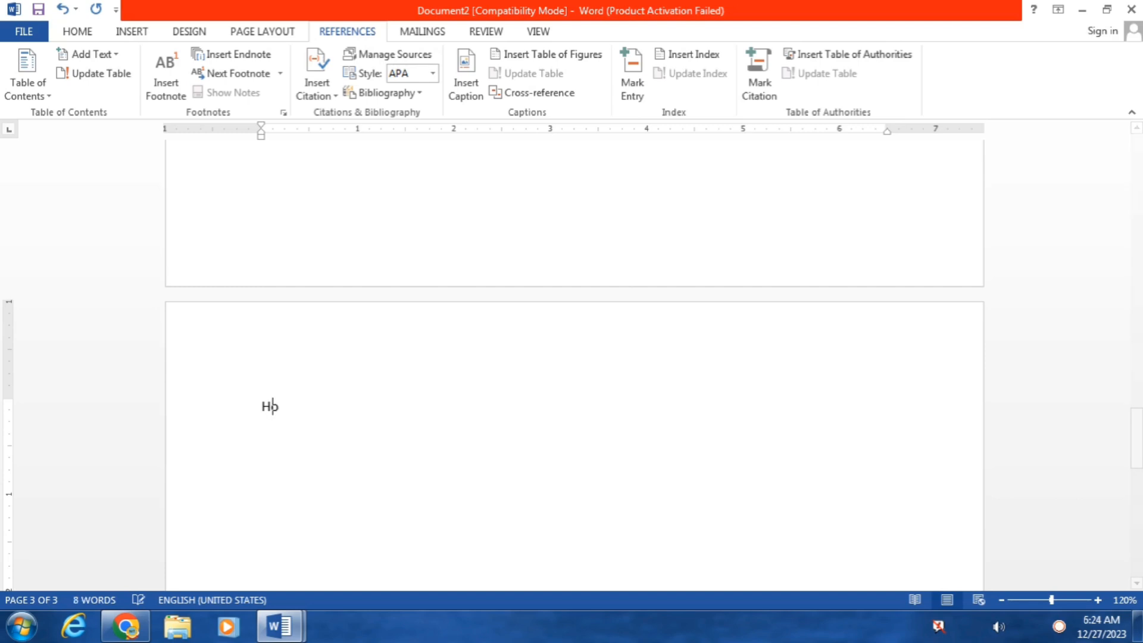
text(w many Pa)
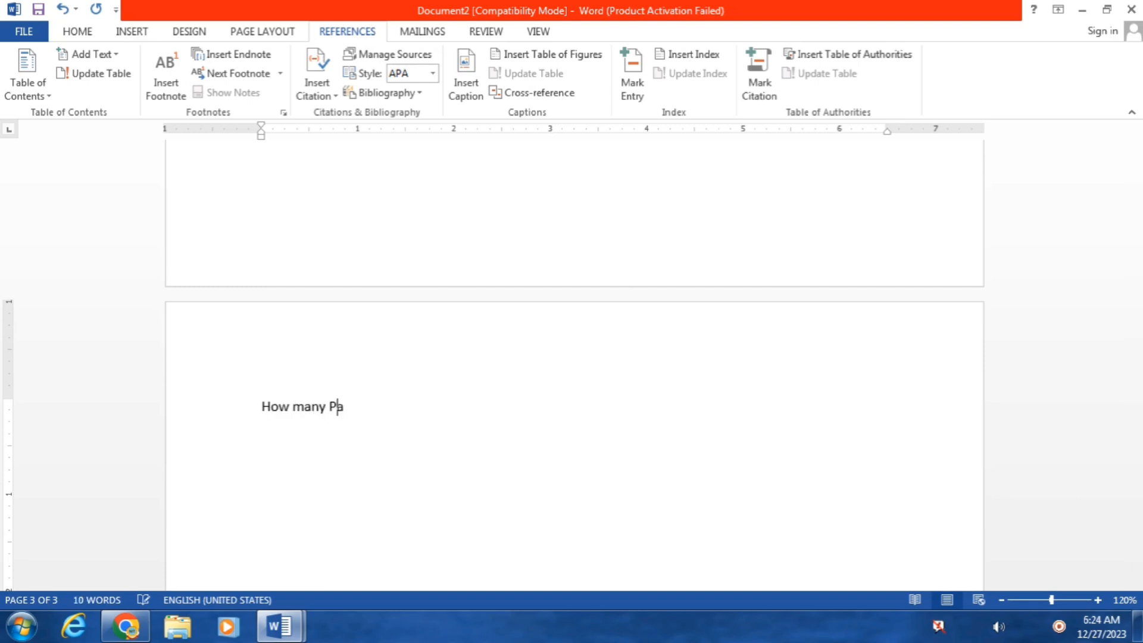
text(rts of Computer?)
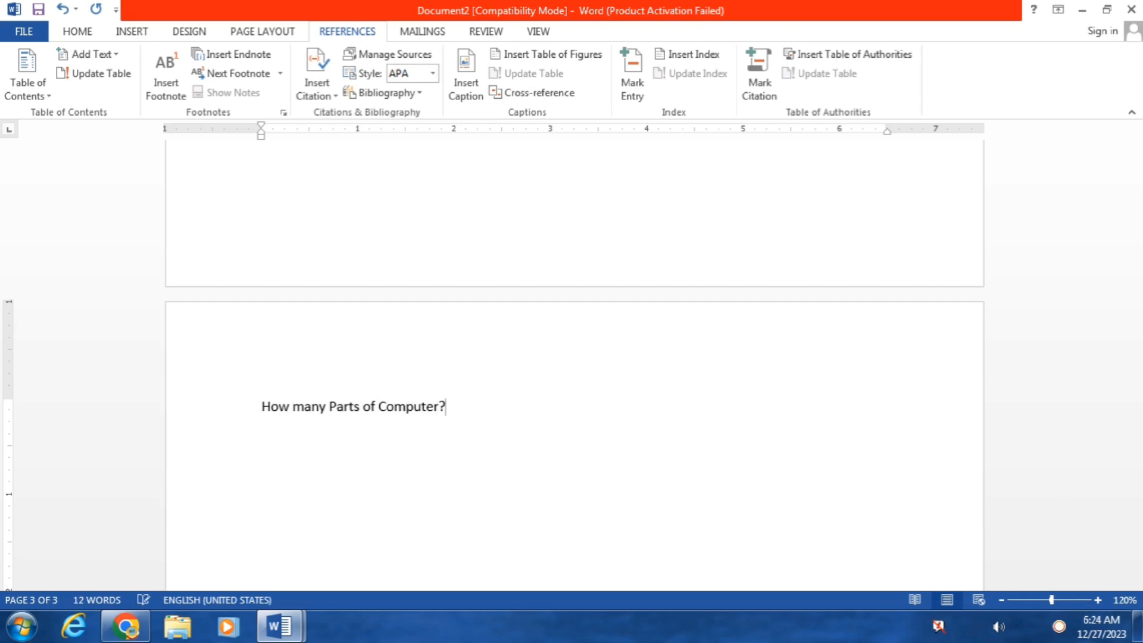
key(Return)
text(There are Different )
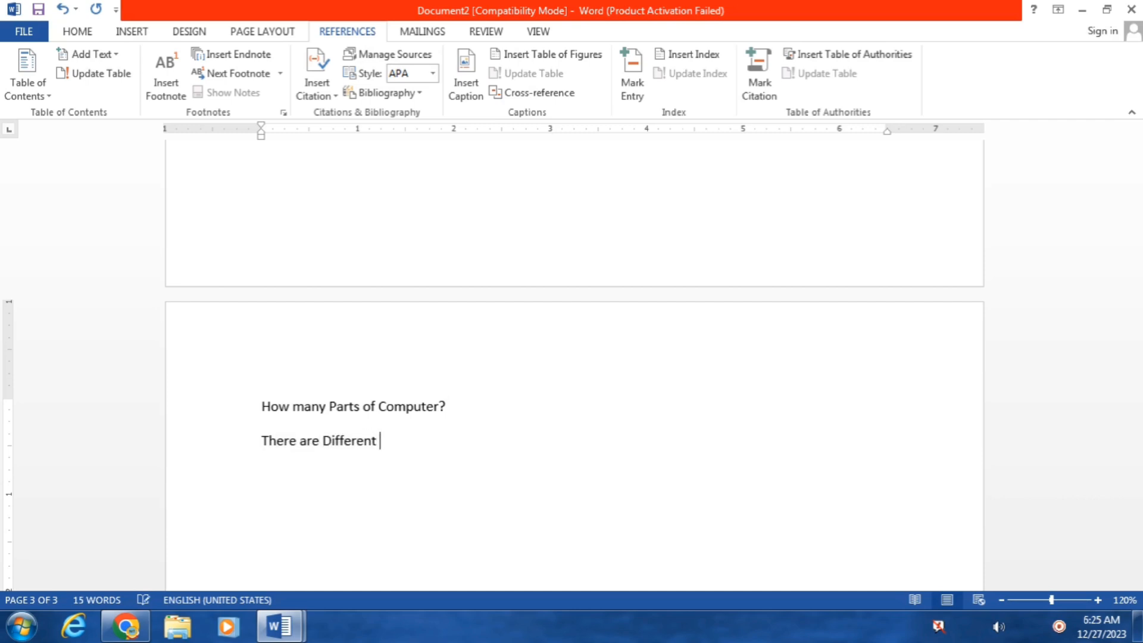
text(Parts of Computer)
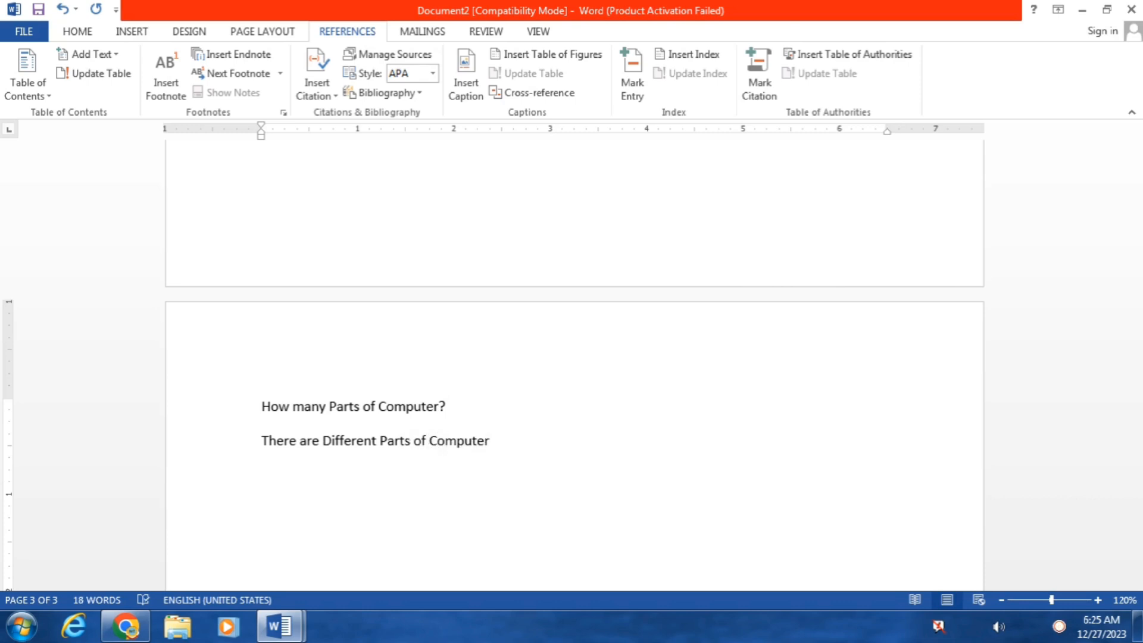
text(.)
Step: List Cpu, Monitor, Keyboard and Mouse on separate lines under the parts answer
key(Return)
text(Cpu)
key(Return)
text(Monitor)
key(Return)
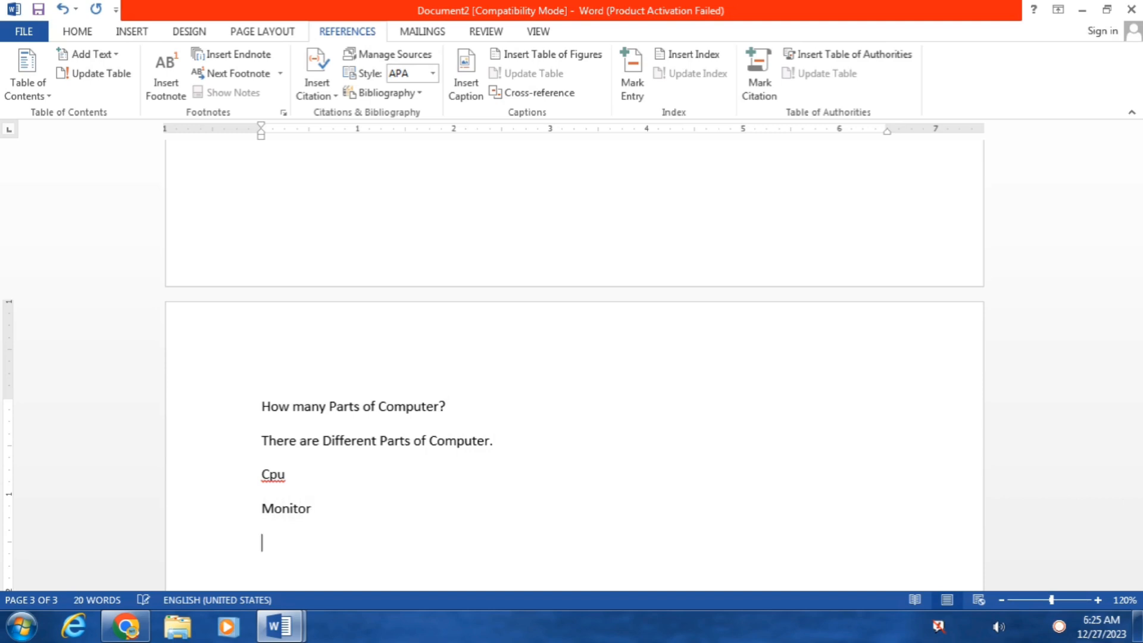
text(Key)
text(board)
key(Return)
text(Mouse)
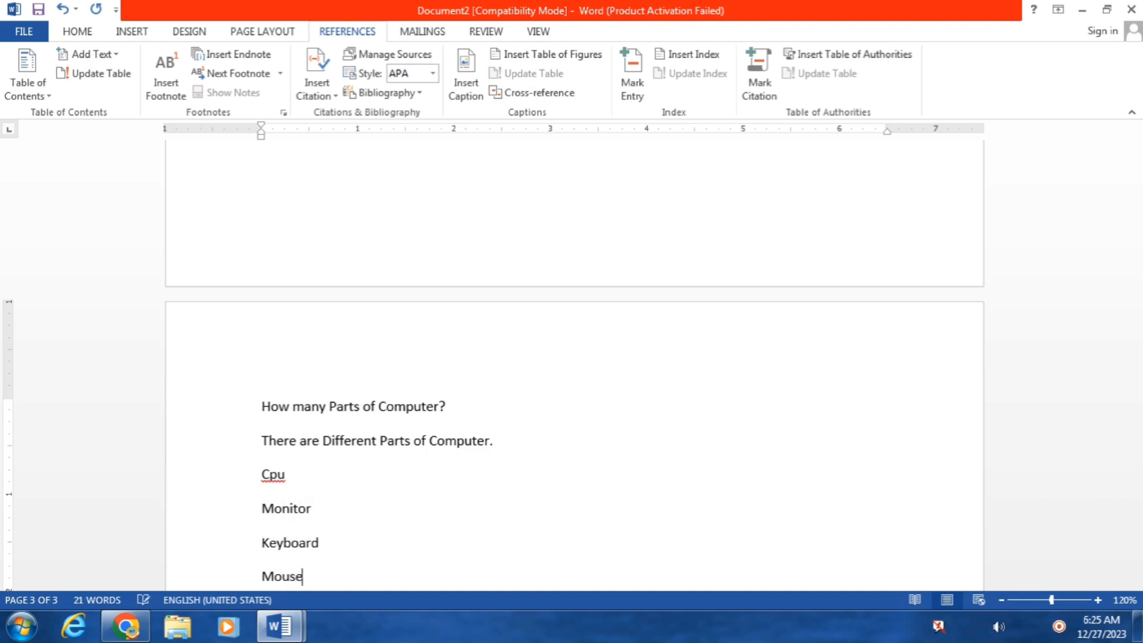
key(Return)
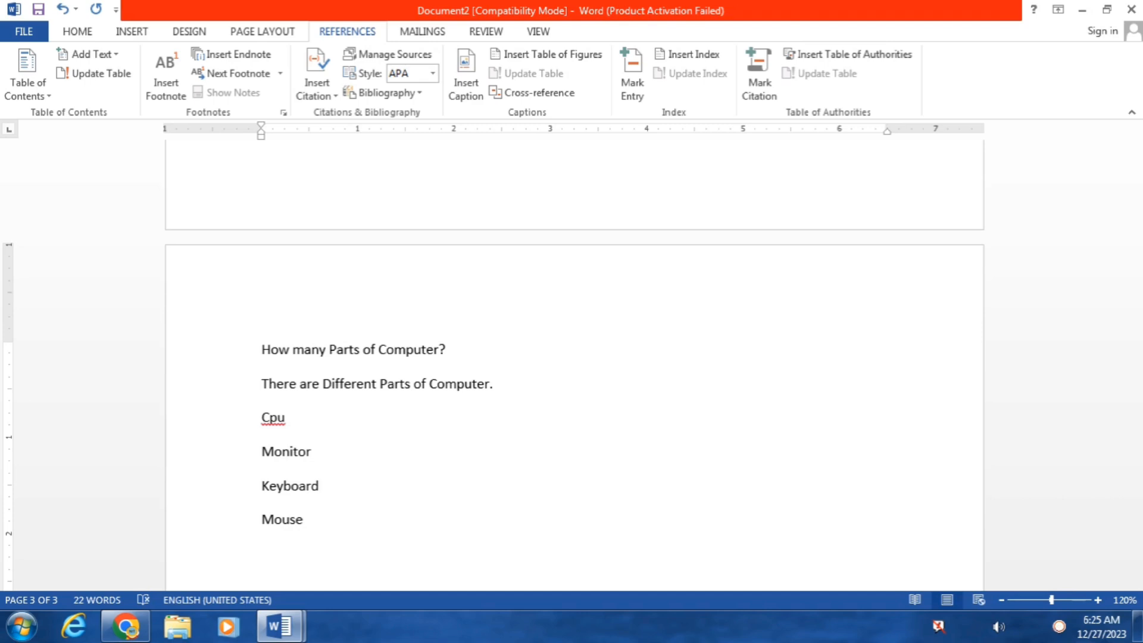
Step: Insert a page break after the parts list and enter "How many Types of Computer?" on page 4
key(ctrl+Return)
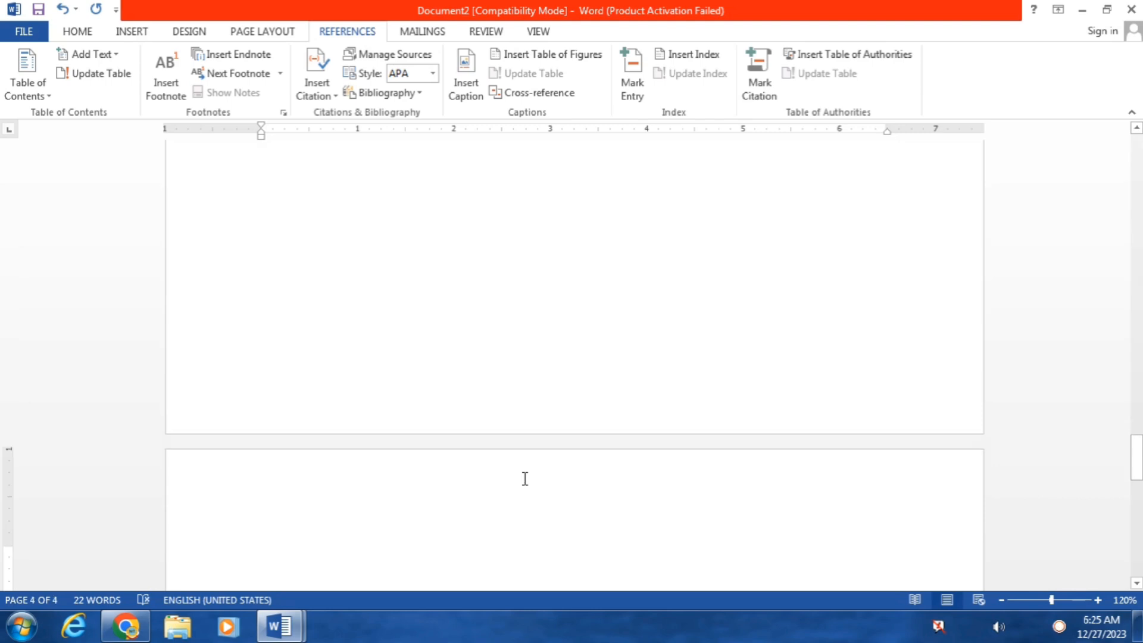
text(How m)
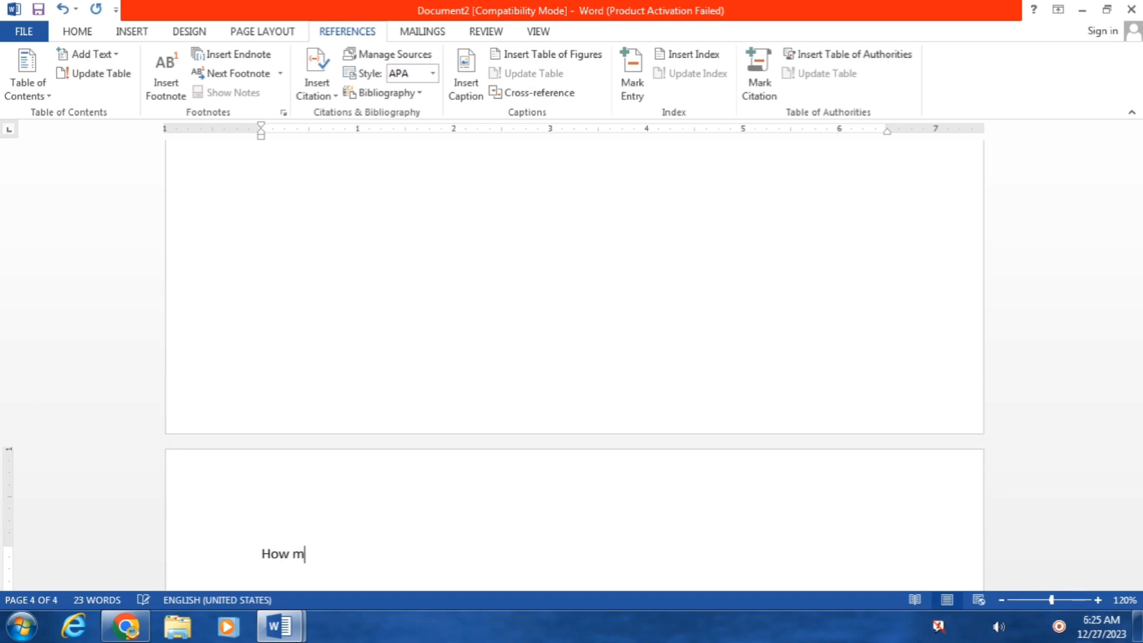
text(any Types of Compu)
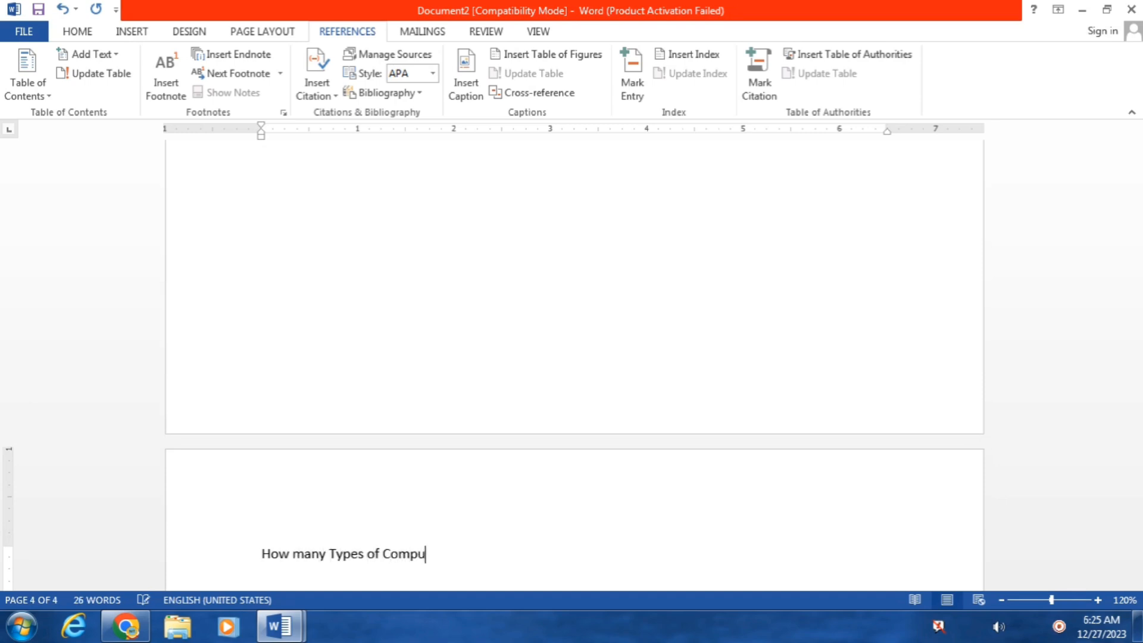
text(ter?)
key(Return)
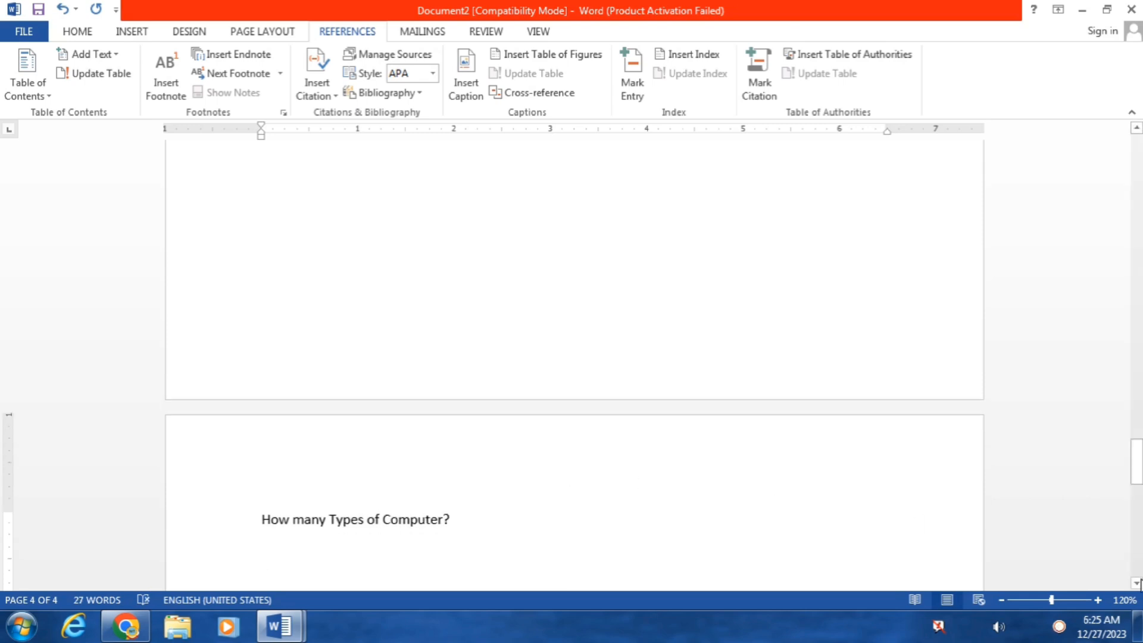
Step: Add the answer "There are Four Types of Computer." below the types question
click(1137, 584)
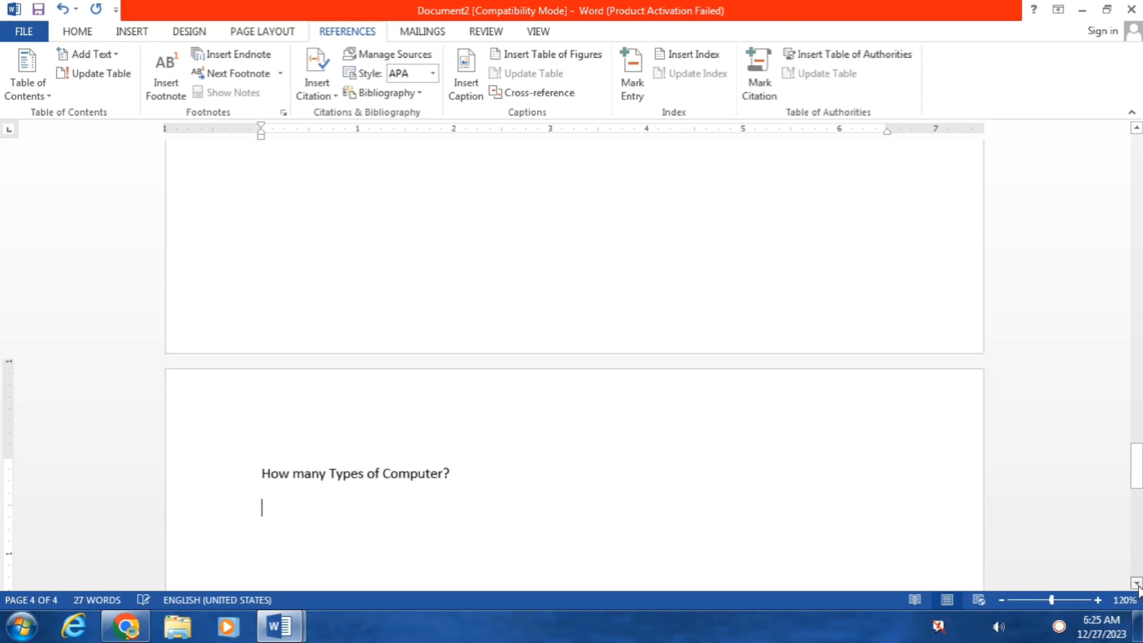
click(1137, 584)
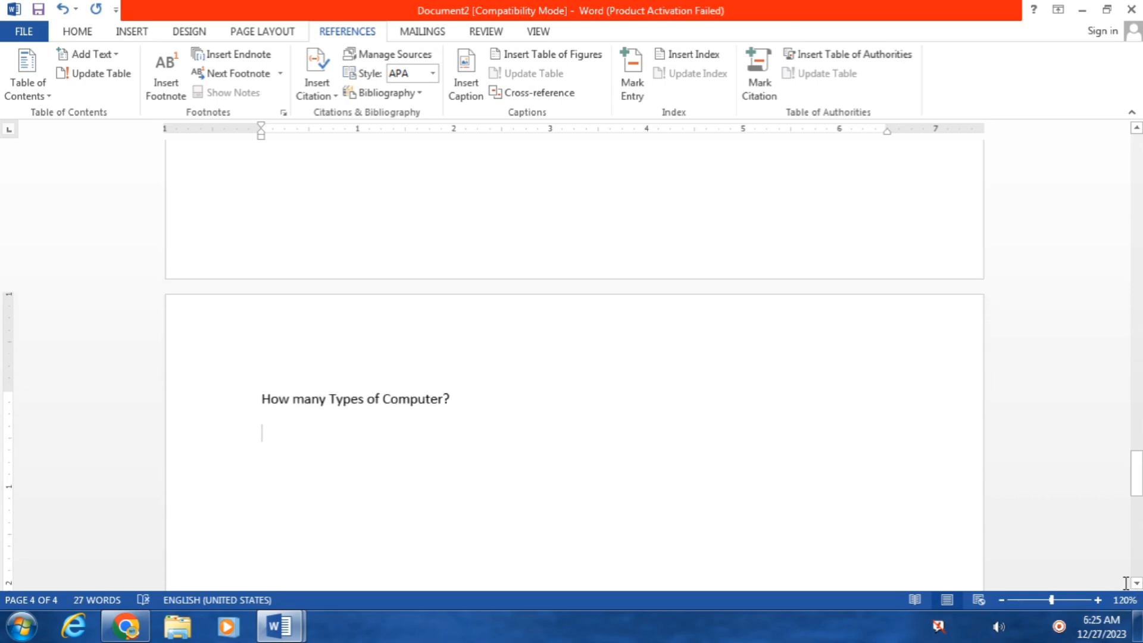
key(Return)
click(275, 425)
text(There are Four Tyhpes)
key(BackSpace)
key(BackSpace)
key(BackSpace)
key(BackSpace)
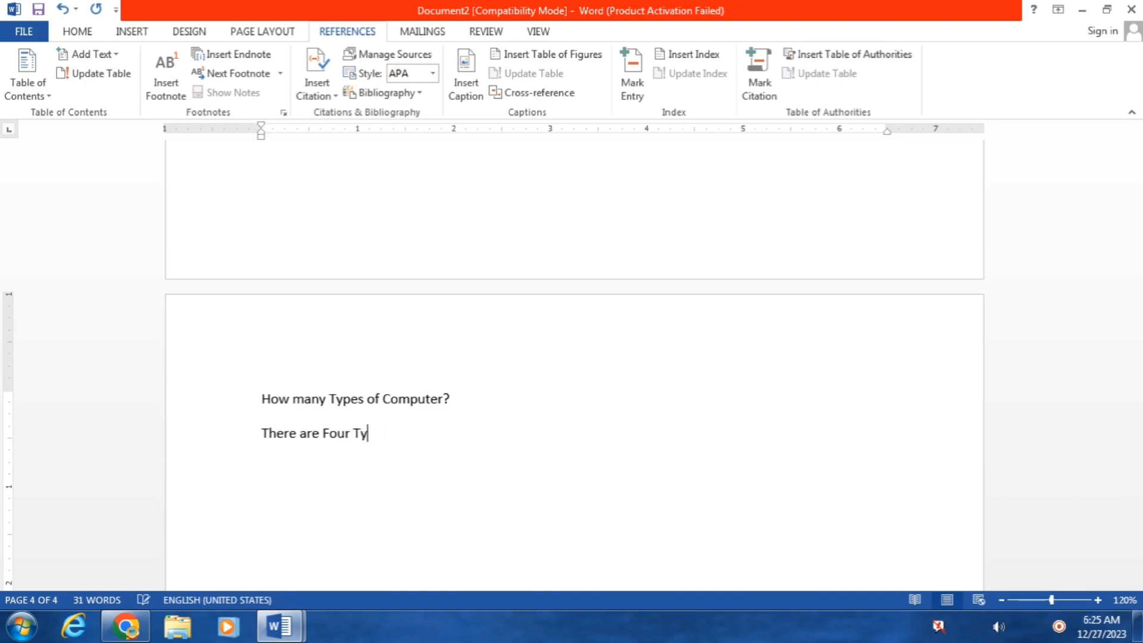
text(pes of Computer)
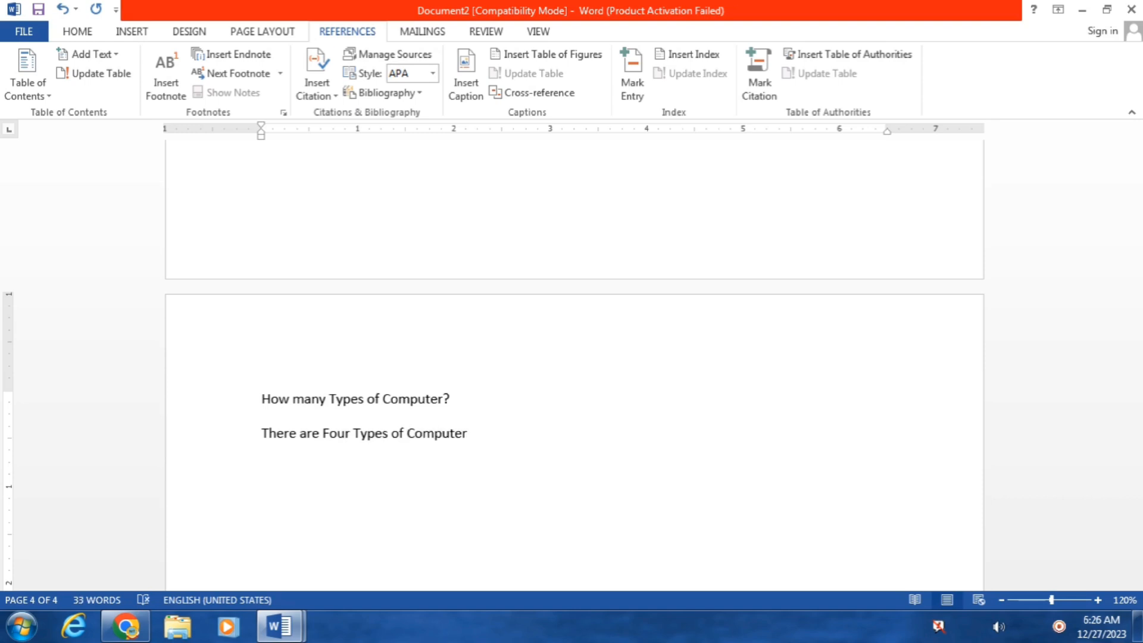
text(.)
Step: List Super Computer, Main Frame Computer, Mini Computer and Micro Computer on separate lines under the types answer
key(Return)
text(Super Computer)
key(Return)
text(Main )
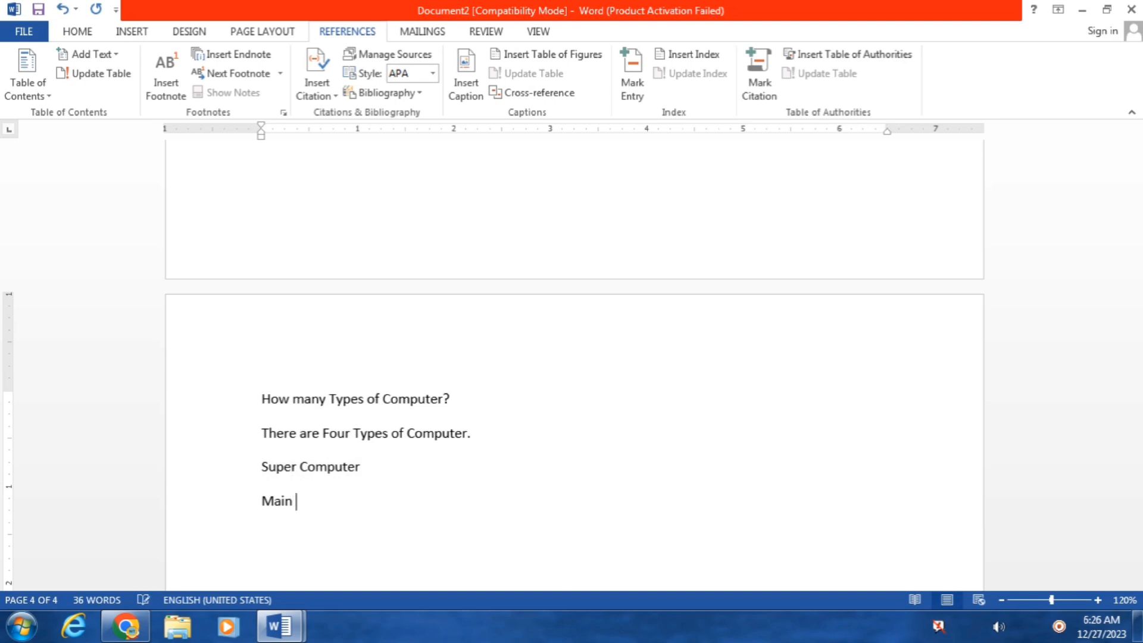
text(Frame Computer)
key(Return)
text(Ni)
key(BackSpace)
key(BackSpace)
text(Mini Computer)
key(Return)
text(Micro Computer)
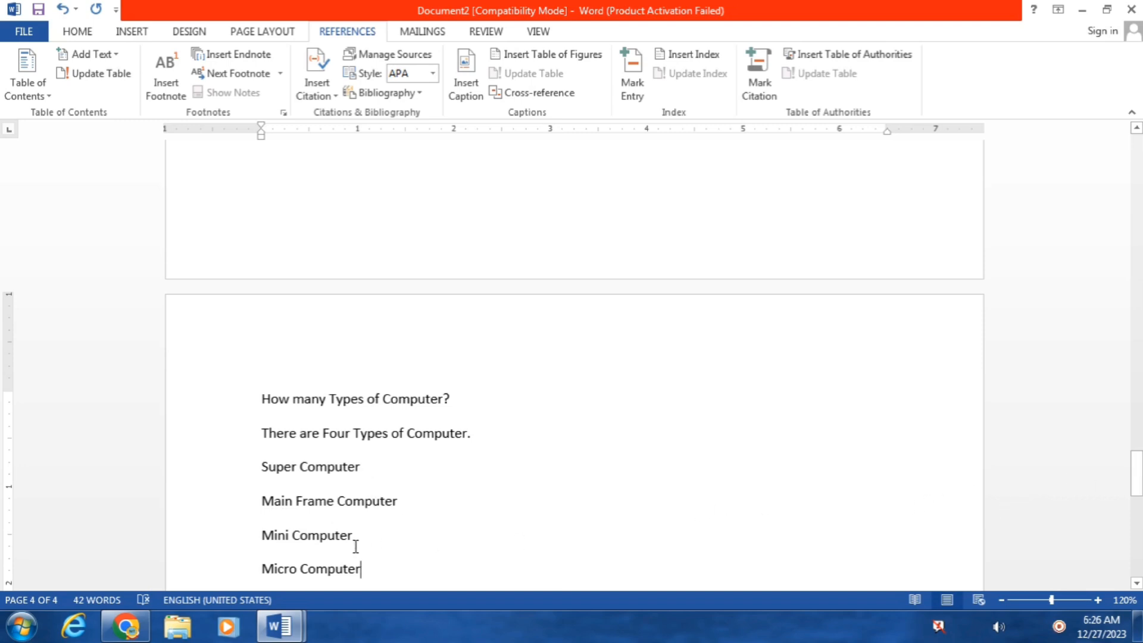
Step: Add the "What is Computer?" line to the table of contents entries as Level 1 text
drag(1138, 481, 1138, 265)
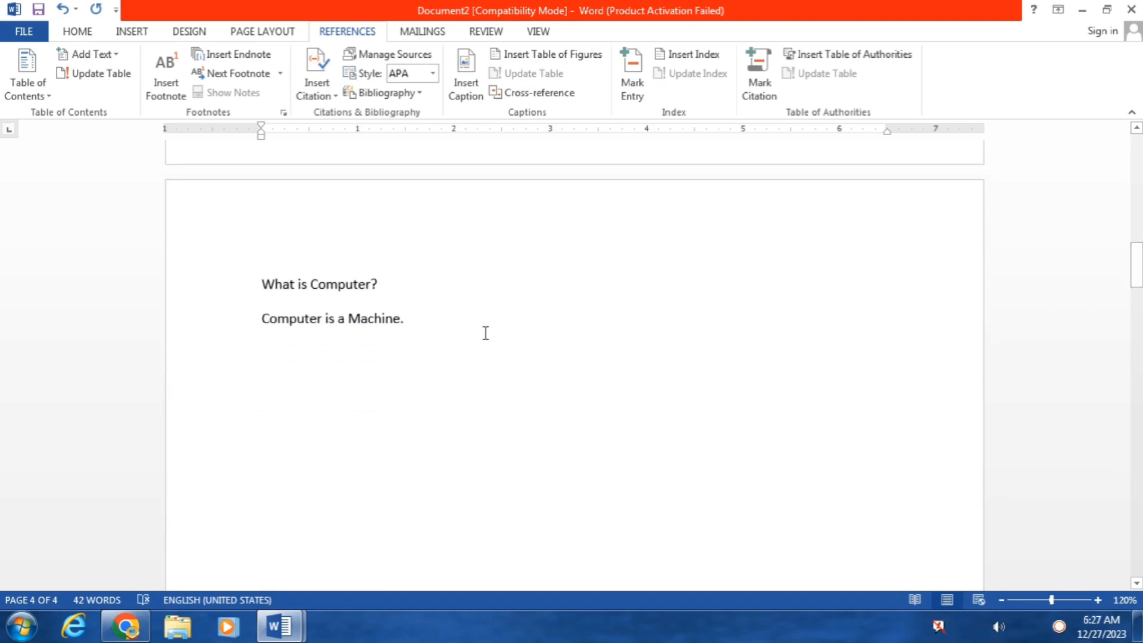
click(285, 315)
click(117, 55)
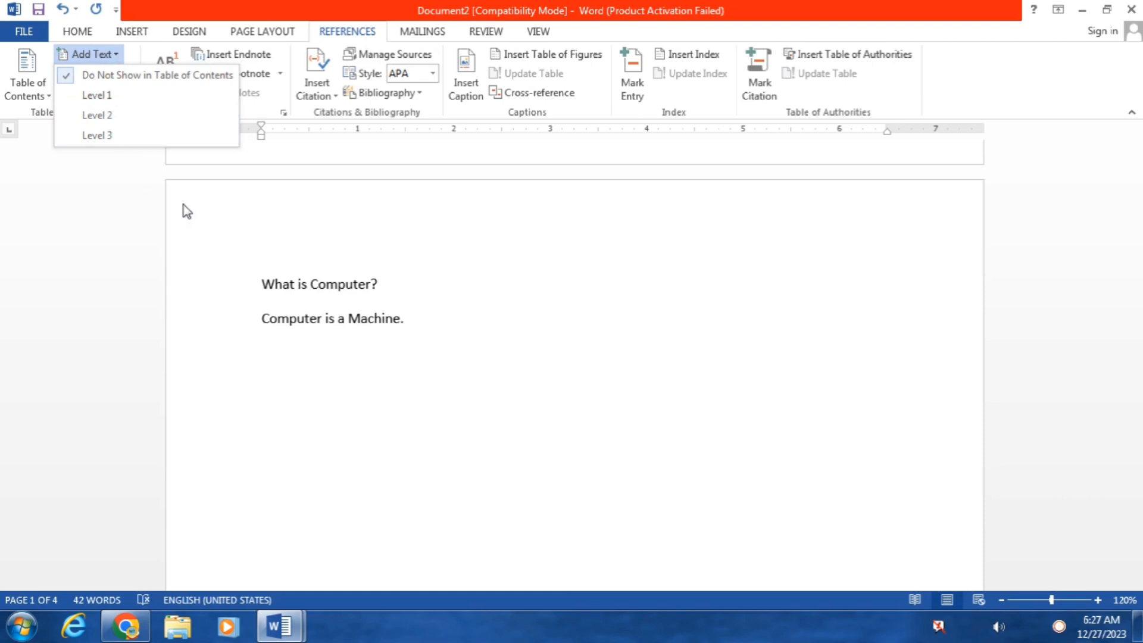
click(393, 248)
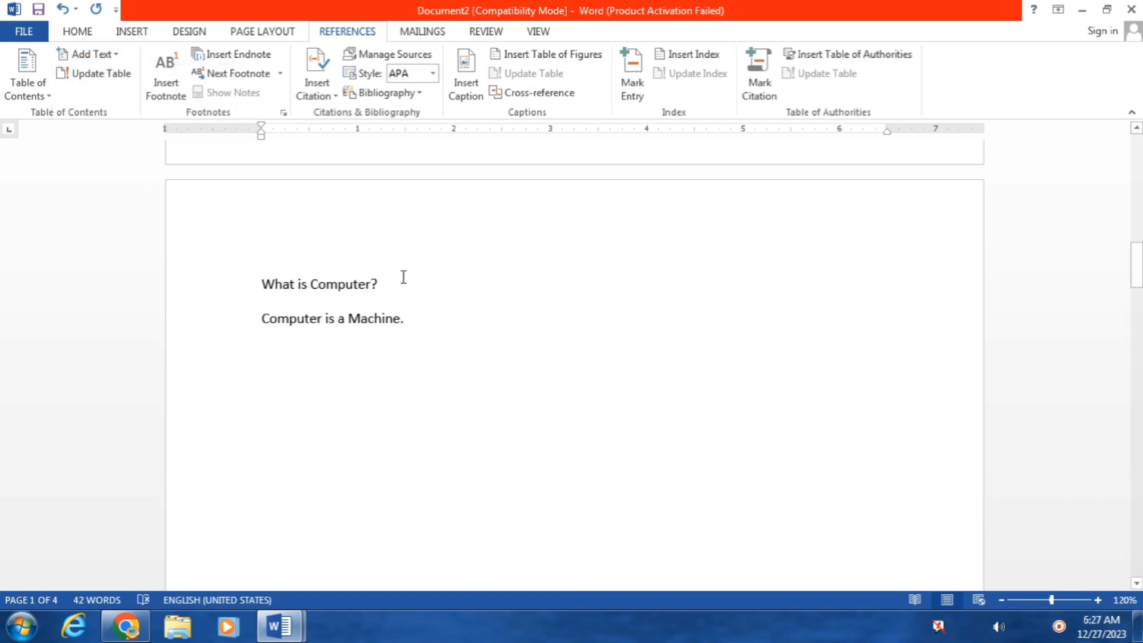
click(113, 55)
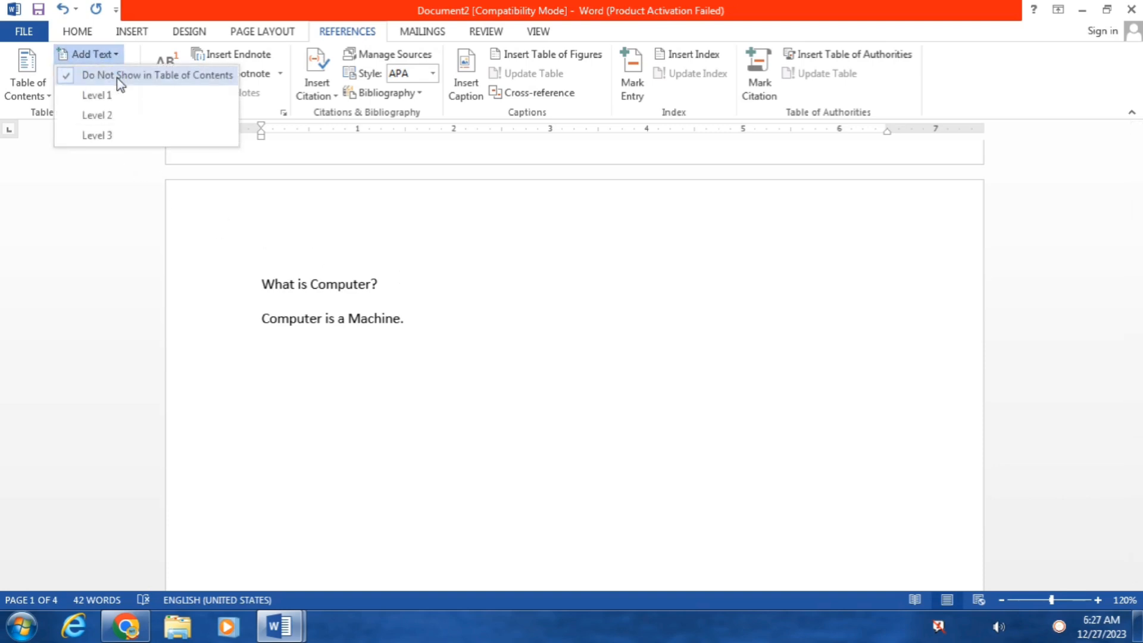
click(549, 393)
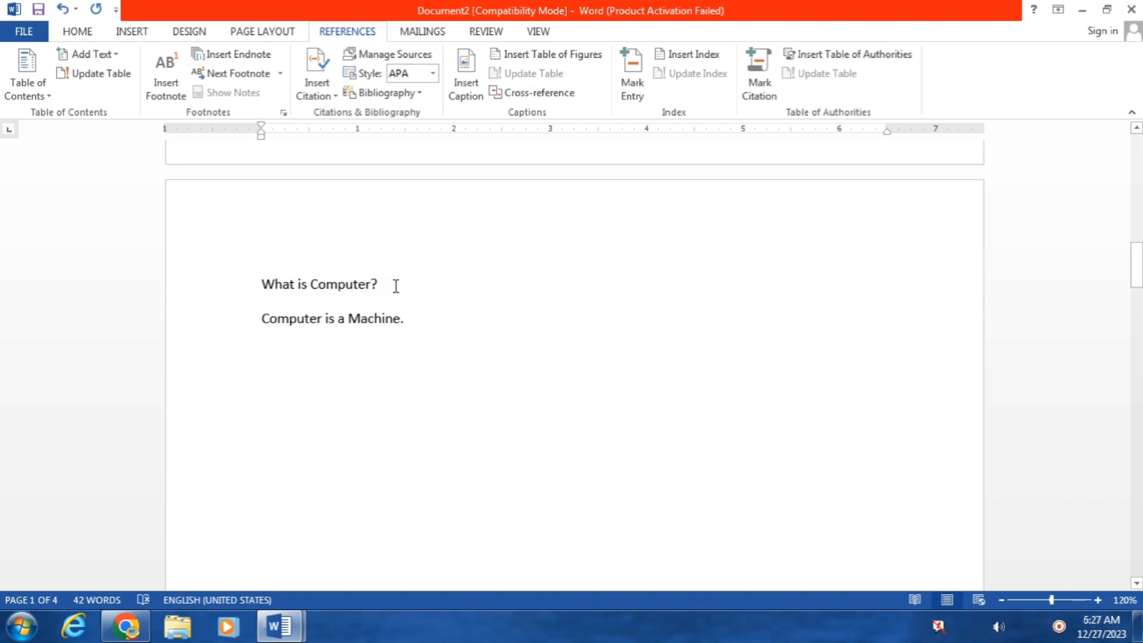
click(170, 284)
click(116, 54)
click(119, 95)
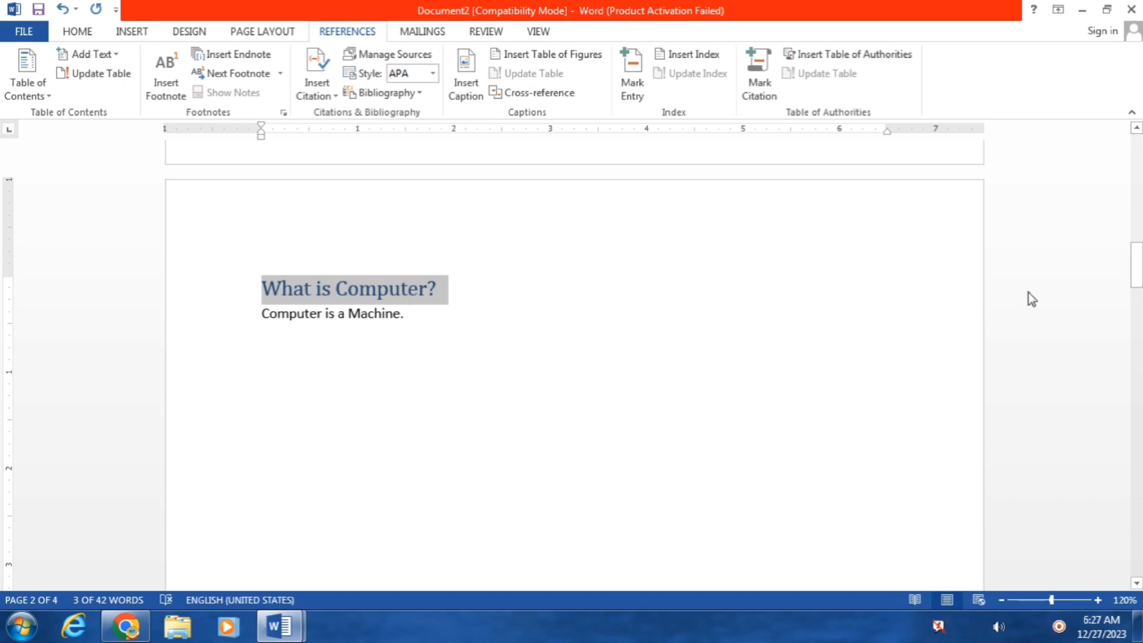
Step: Mark the "How many Parts of Computer?" question as a Level 1 entry for the table of contents
drag(1139, 265, 1138, 373)
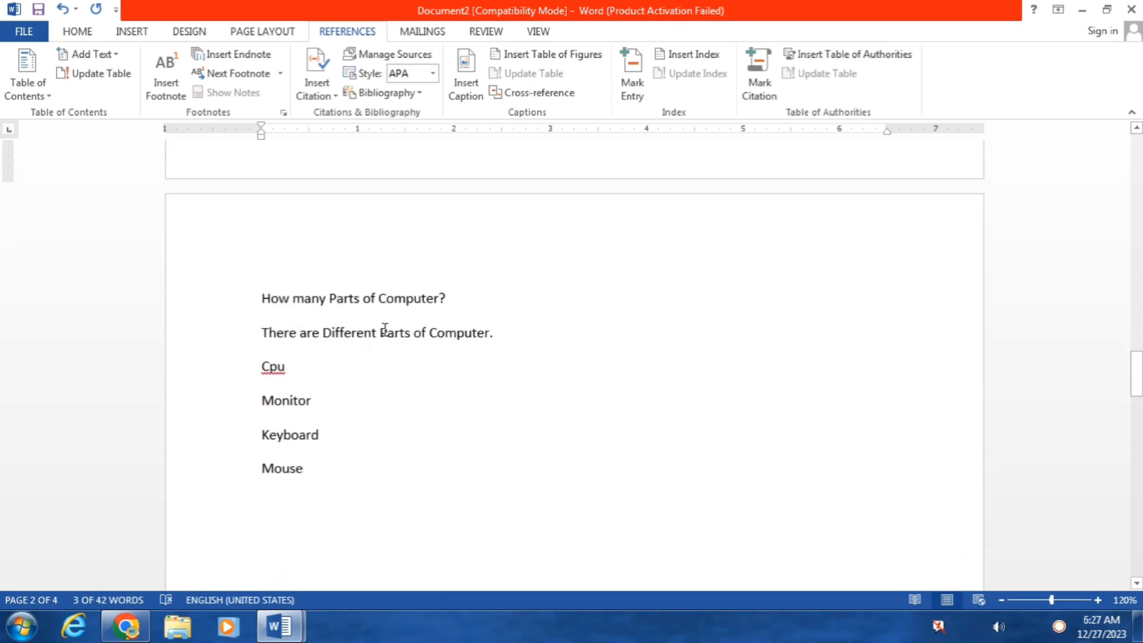
drag(464, 296, 255, 292)
click(114, 54)
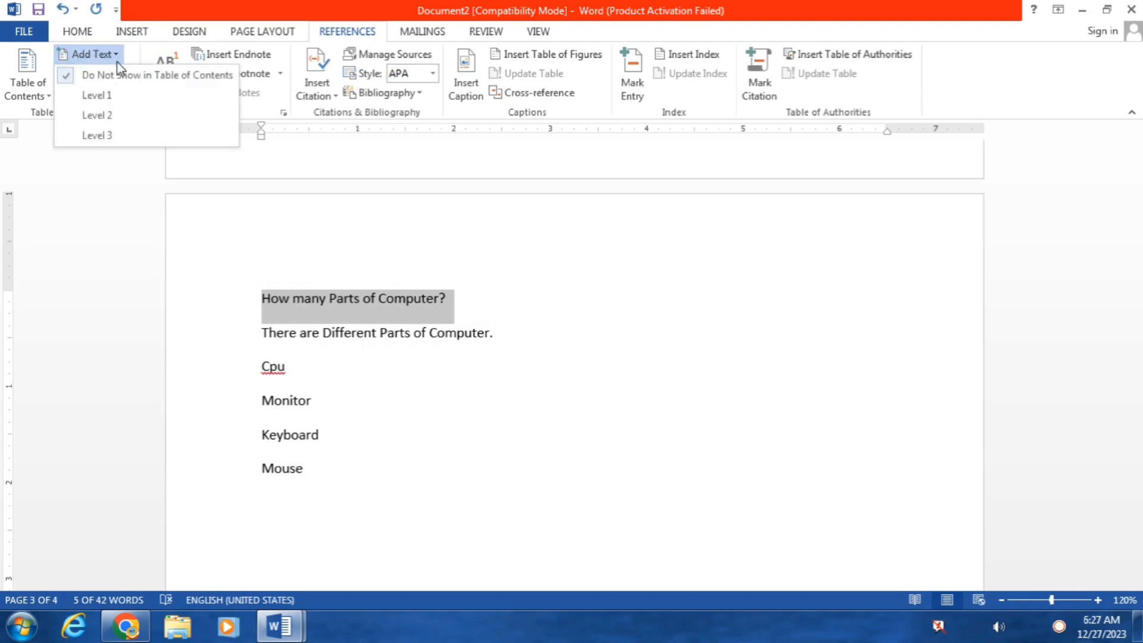
click(114, 96)
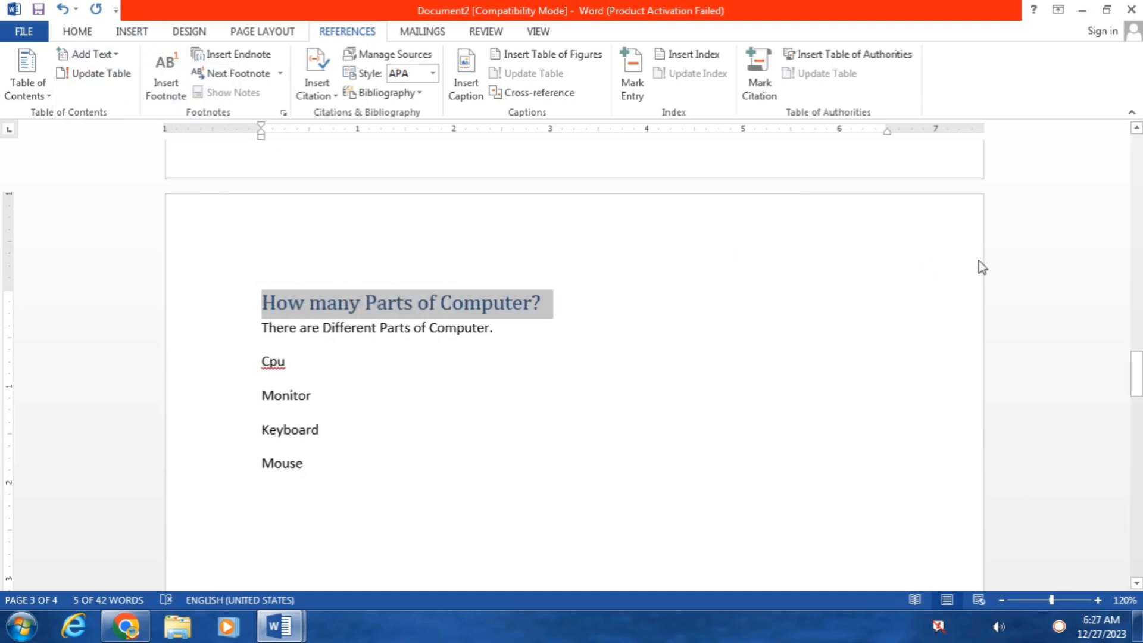
Step: Mark the "How many Types of Computer?" question as a Level 1 entry for the table of contents
drag(1137, 374, 1137, 483)
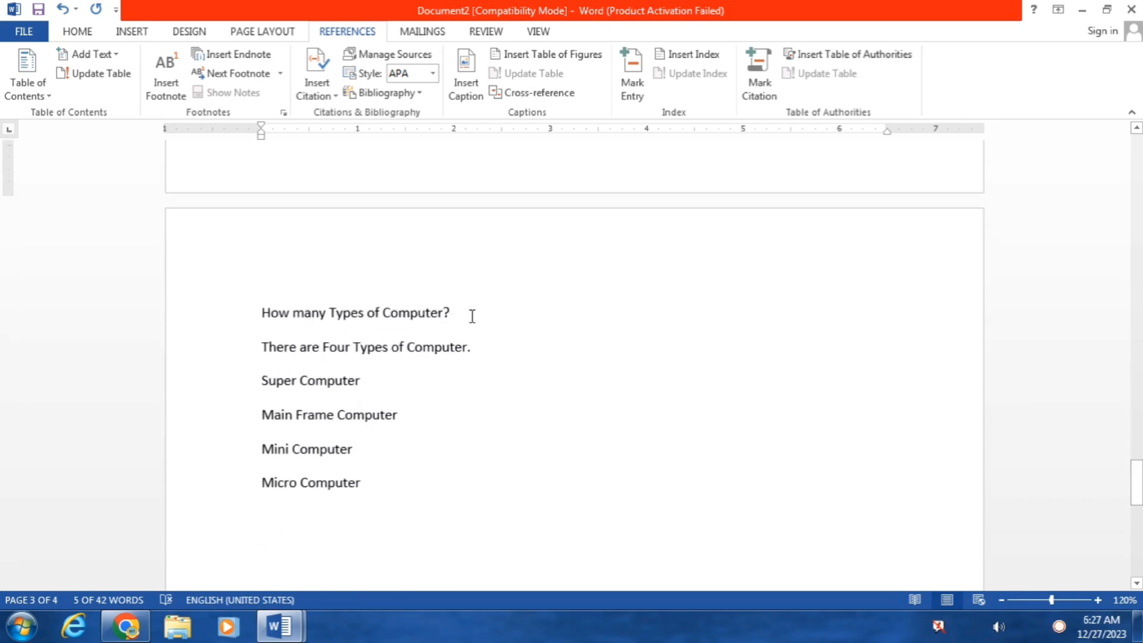
click(247, 303)
click(117, 54)
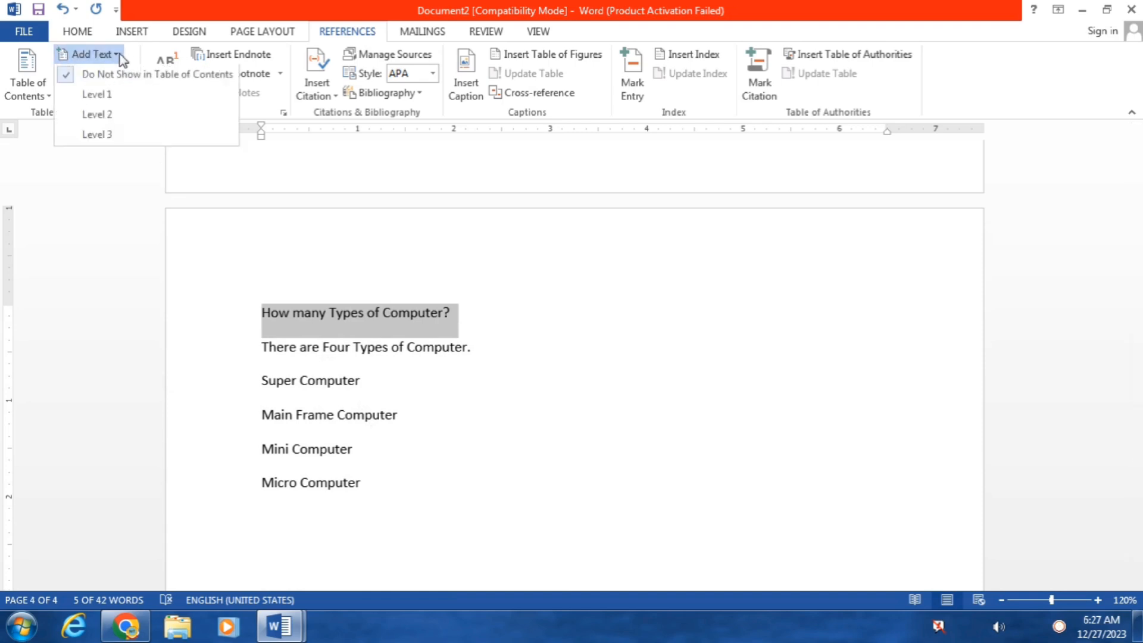
click(123, 99)
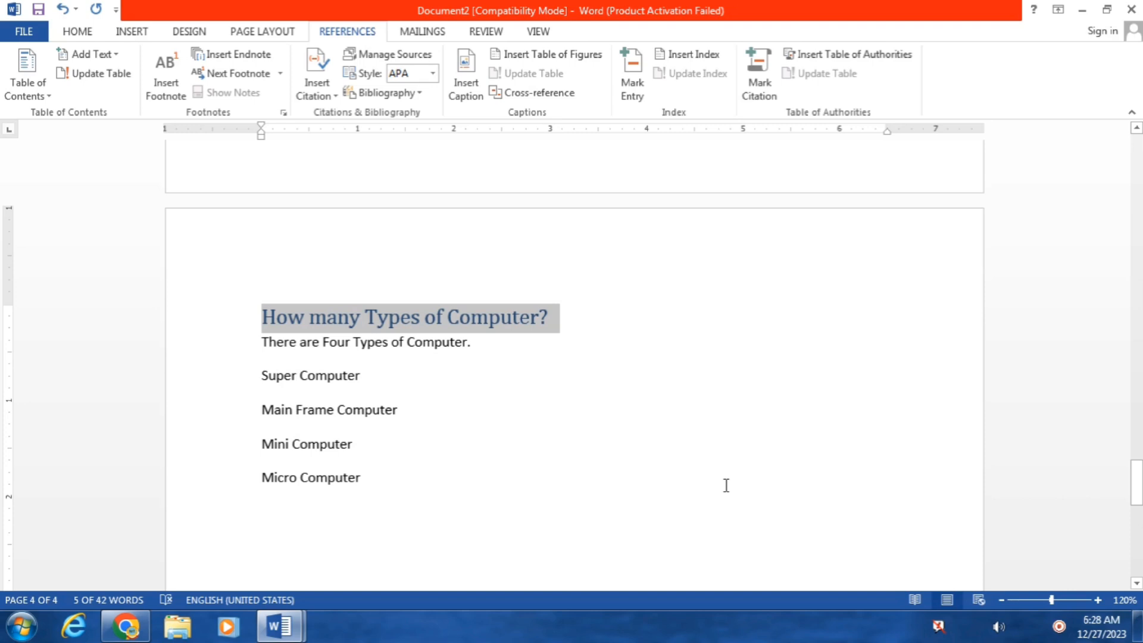
Step: Try the Manual Table style of table of contents on the blank first page and undo the insertion
key(ctrl+Home)
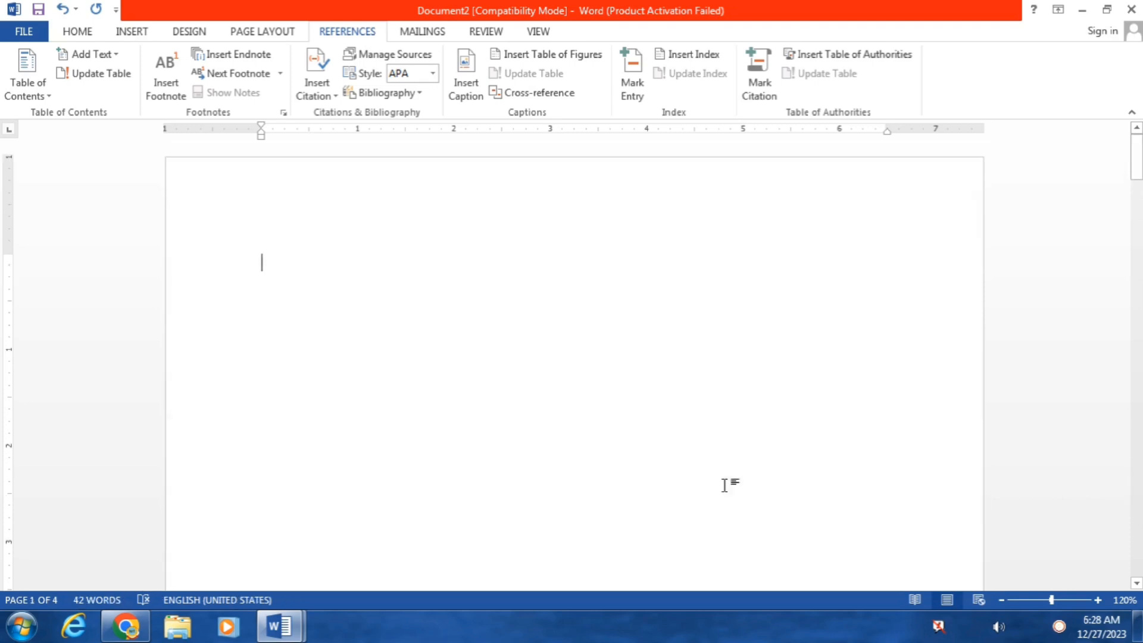
click(46, 97)
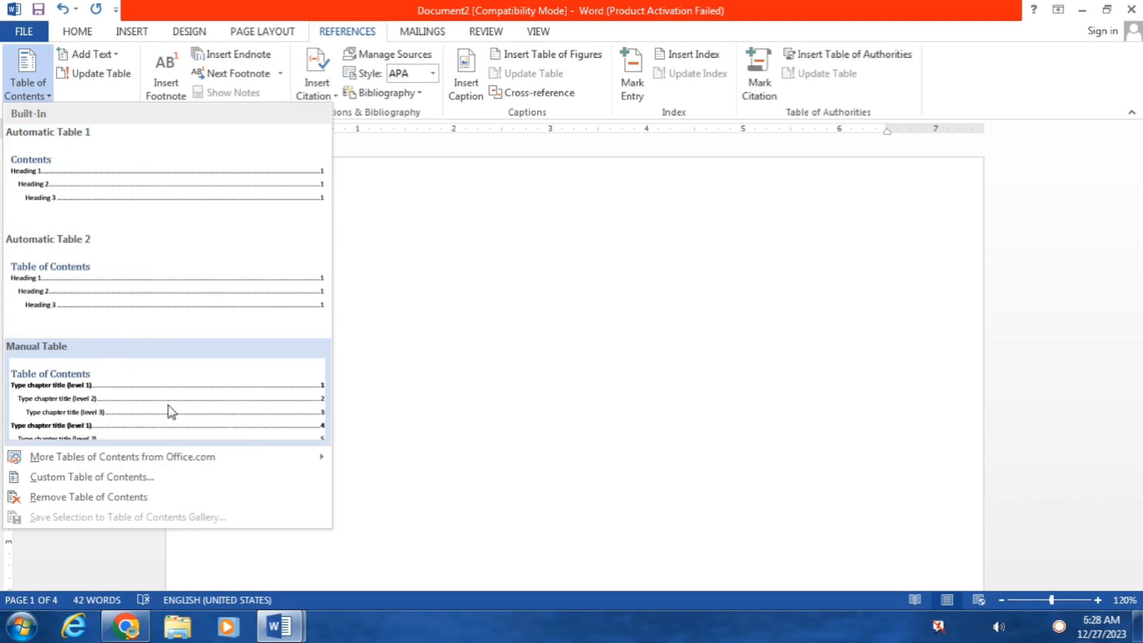
click(146, 406)
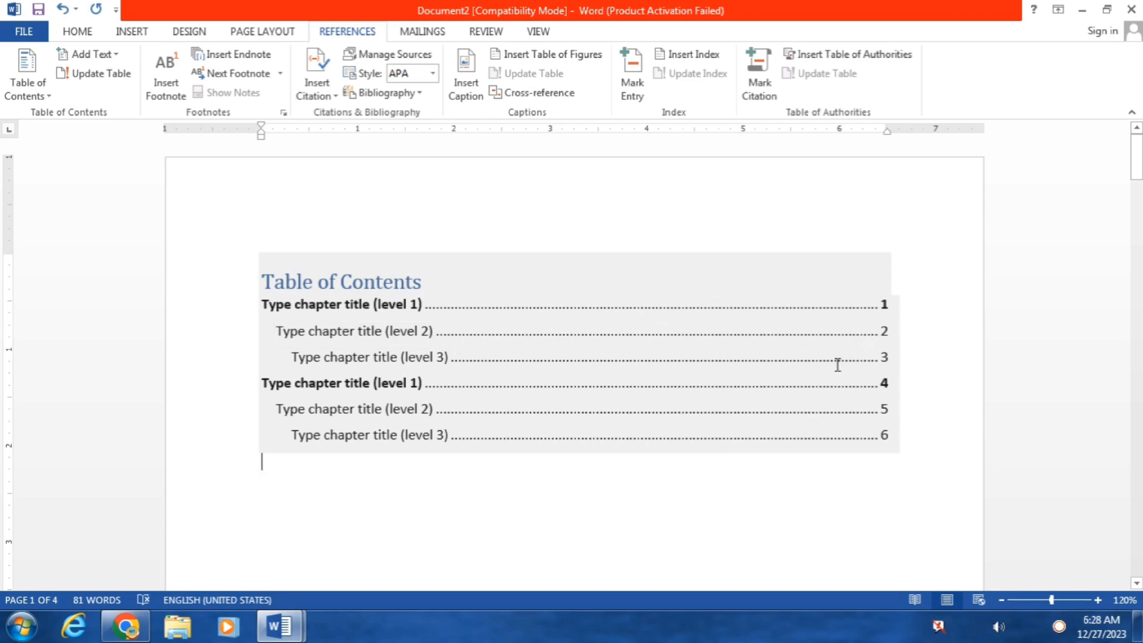
key(ctrl+z)
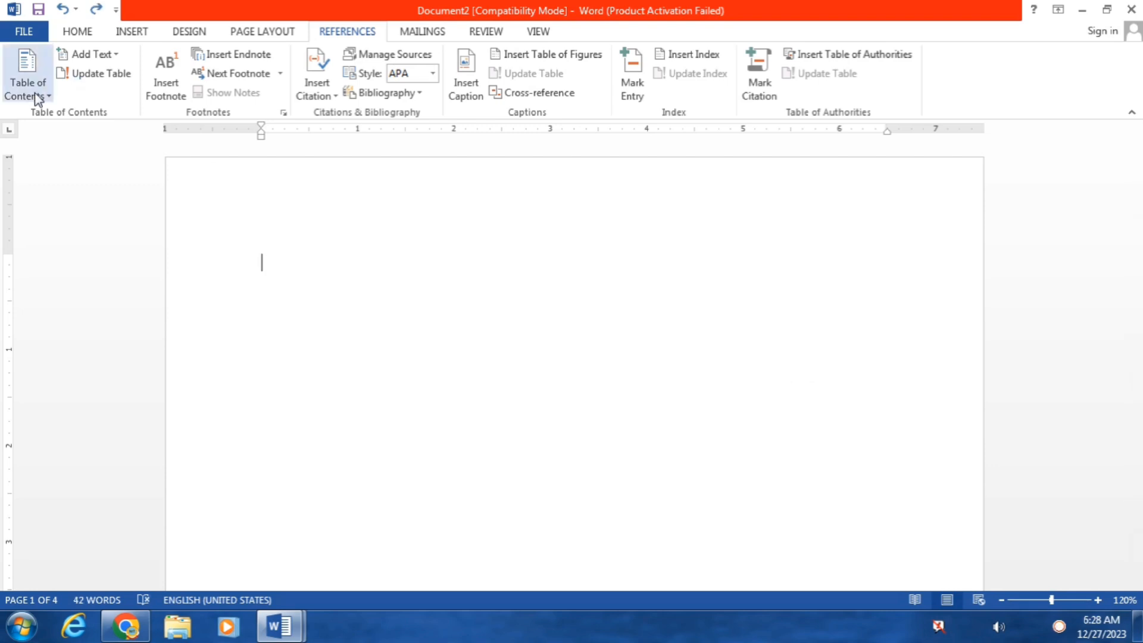
Step: Insert a table of contents on the blank first page using the Automatic Table 1 style
click(37, 97)
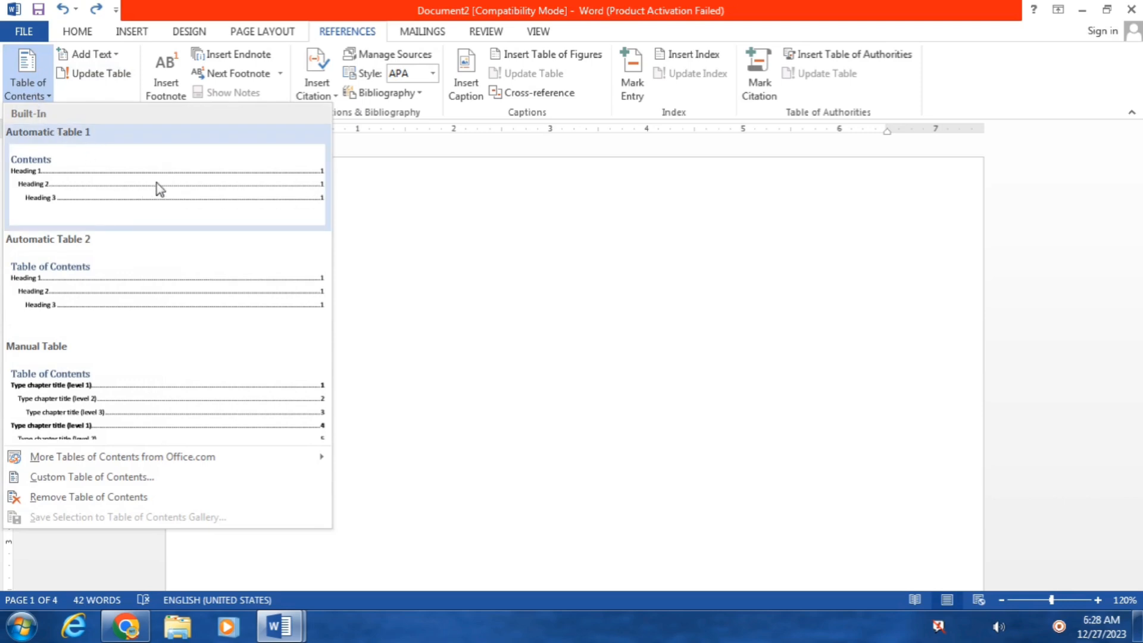
click(207, 185)
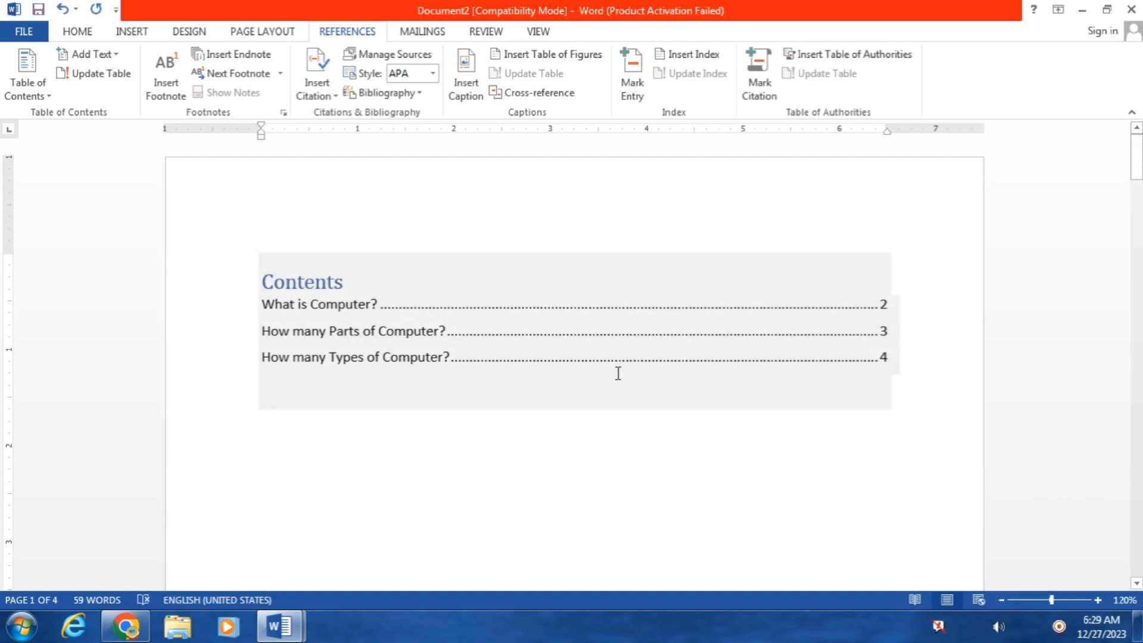
click(512, 267)
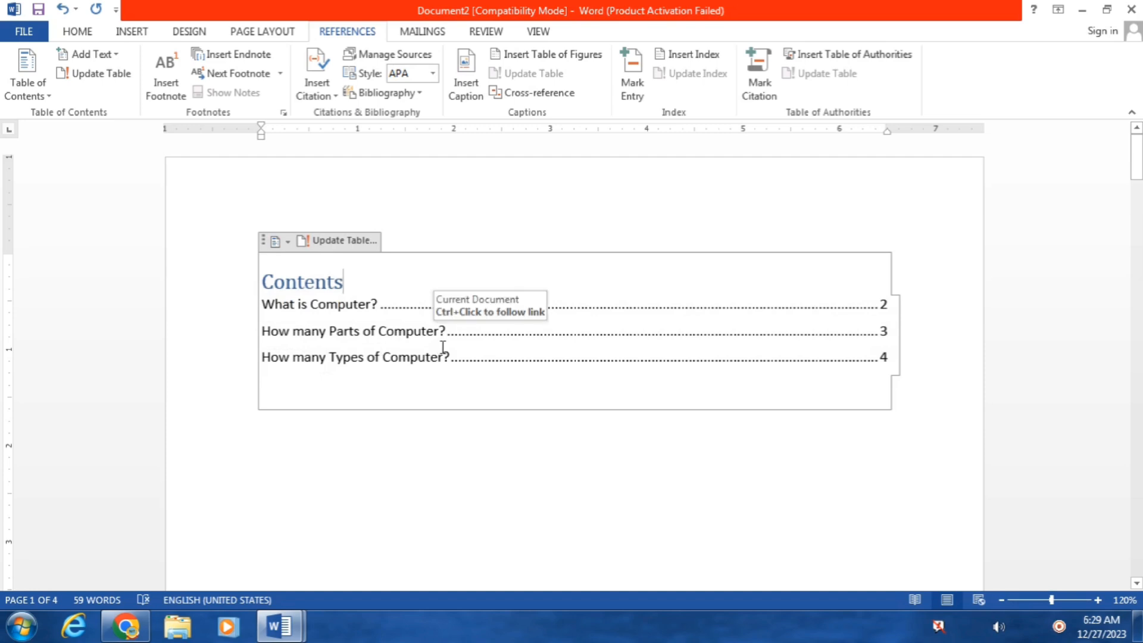
middle_click(612, 423)
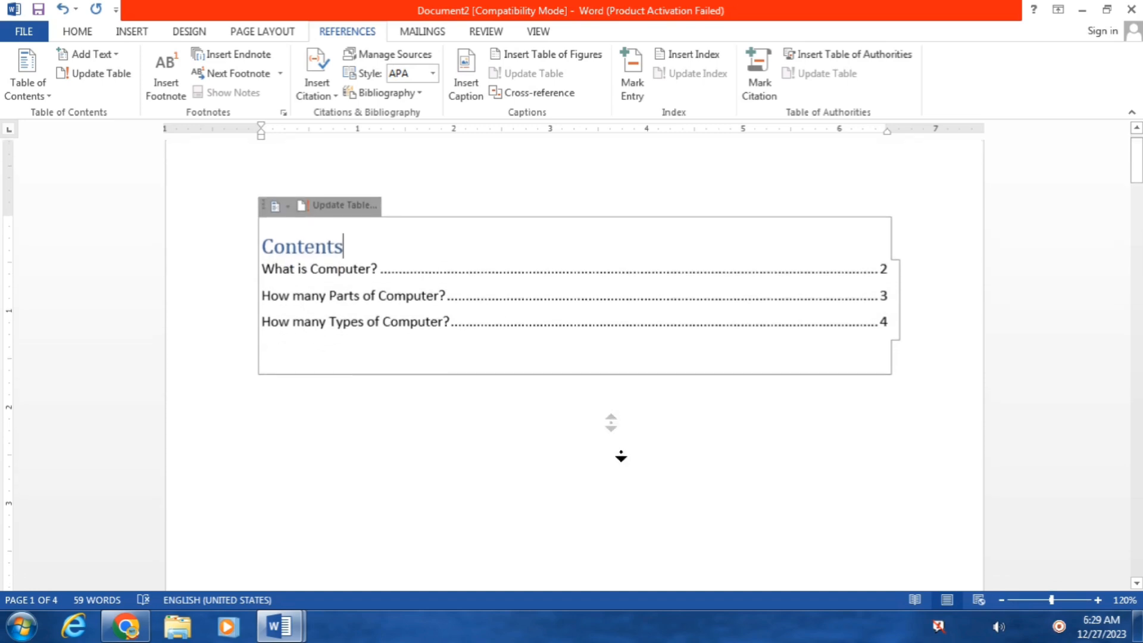
click(621, 456)
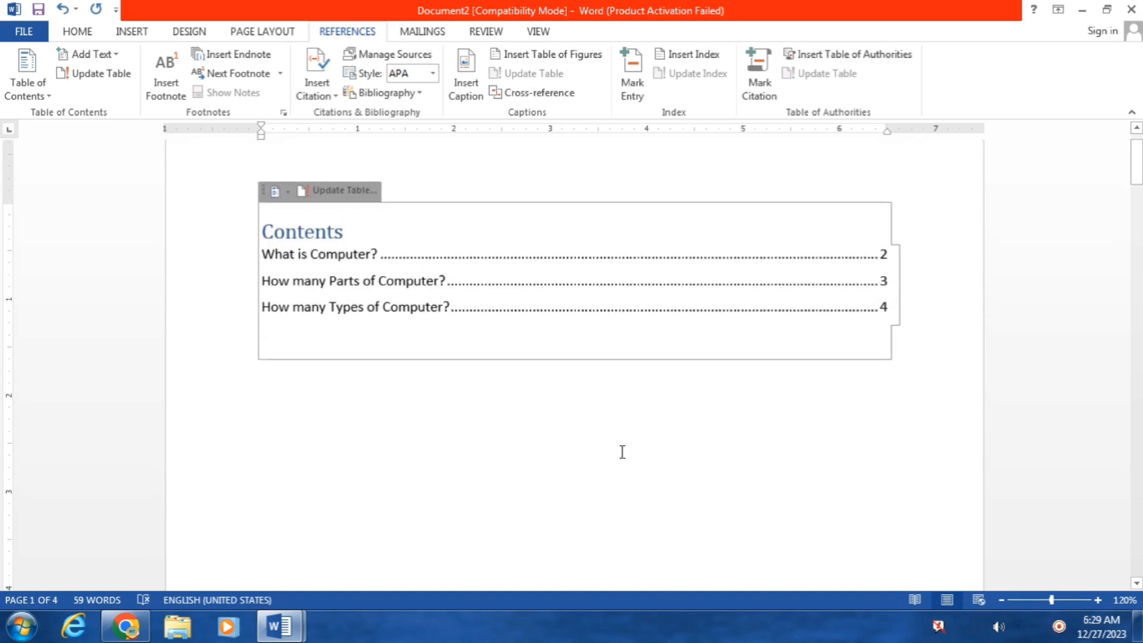
Step: Follow the contents links to the computer parts and computer types questions, returning to the table of contents after each
ctrl+click(321, 290)
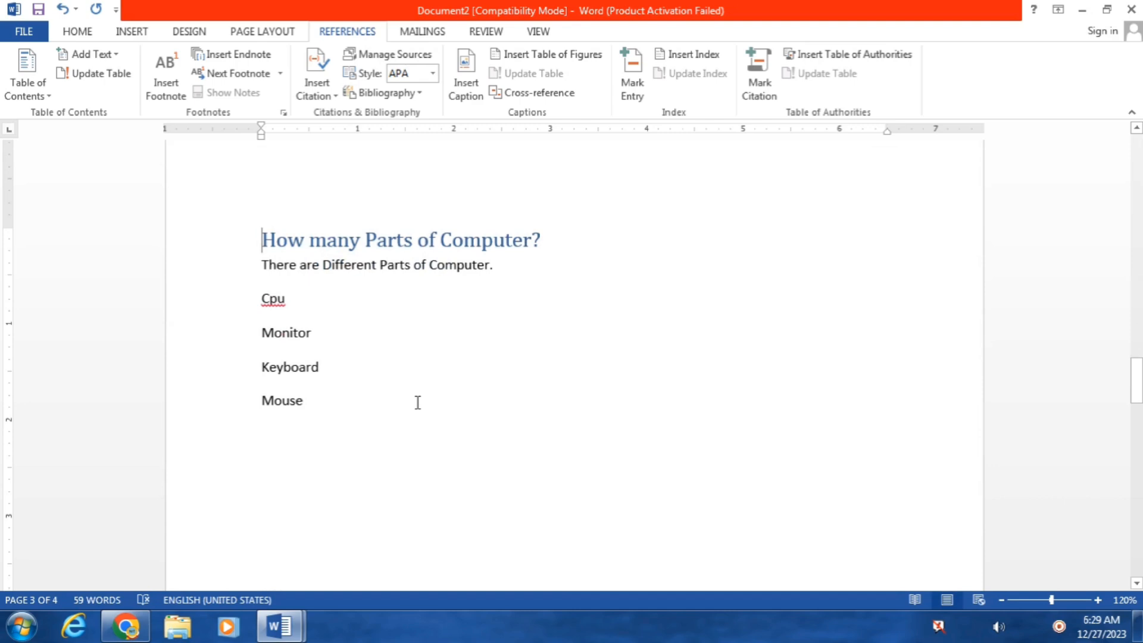
key(ctrl+Home)
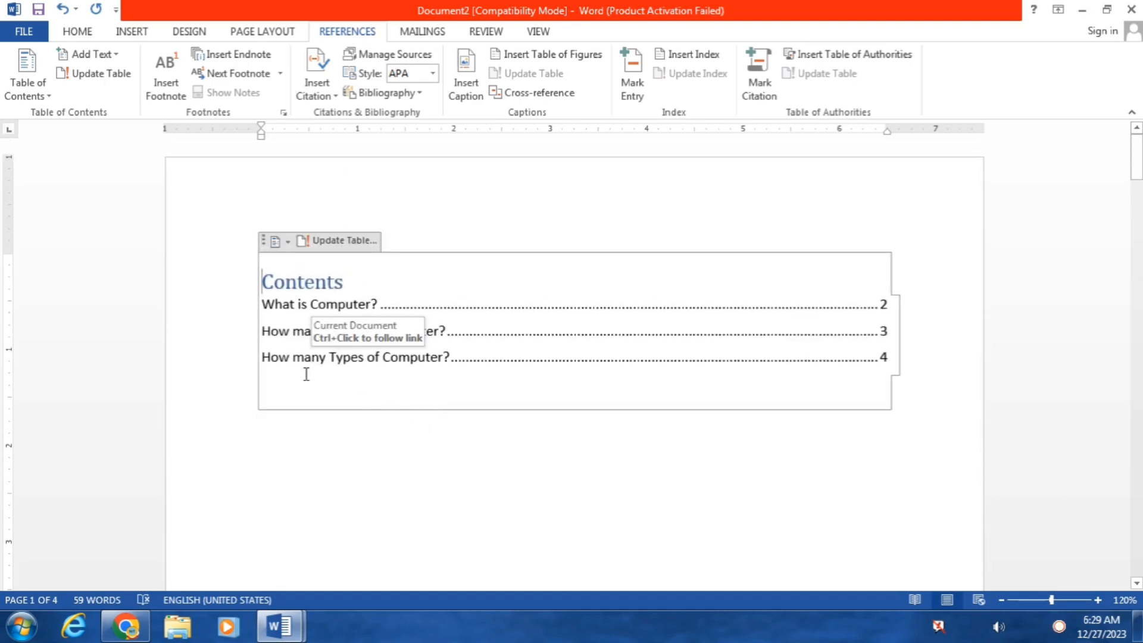
click(369, 359)
ctrl+click(370, 360)
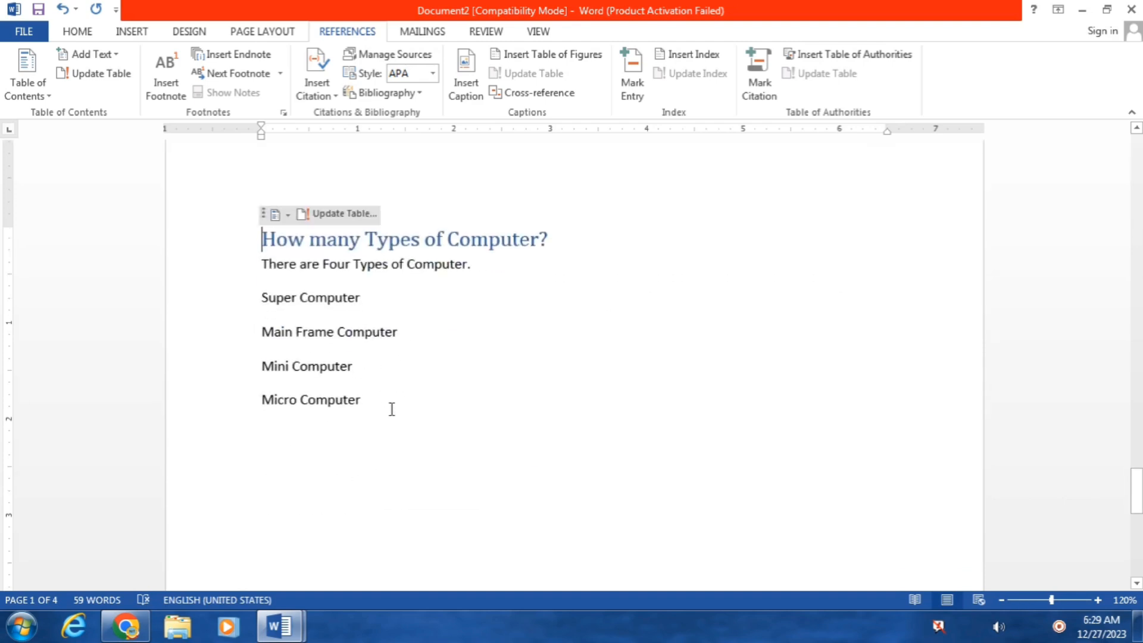
scroll(419, 424, up, 15)
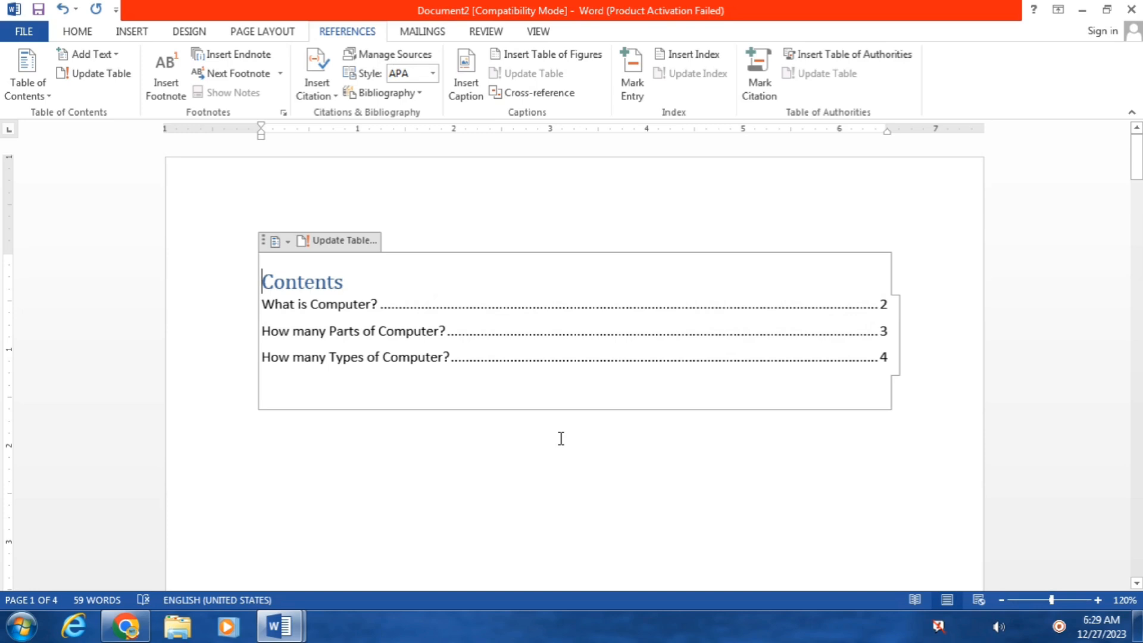
Step: Start page 5 at the end of the document and enter the question "What is Input Device?" on it
key(ctrl+End)
scroll(560, 441, up, 5)
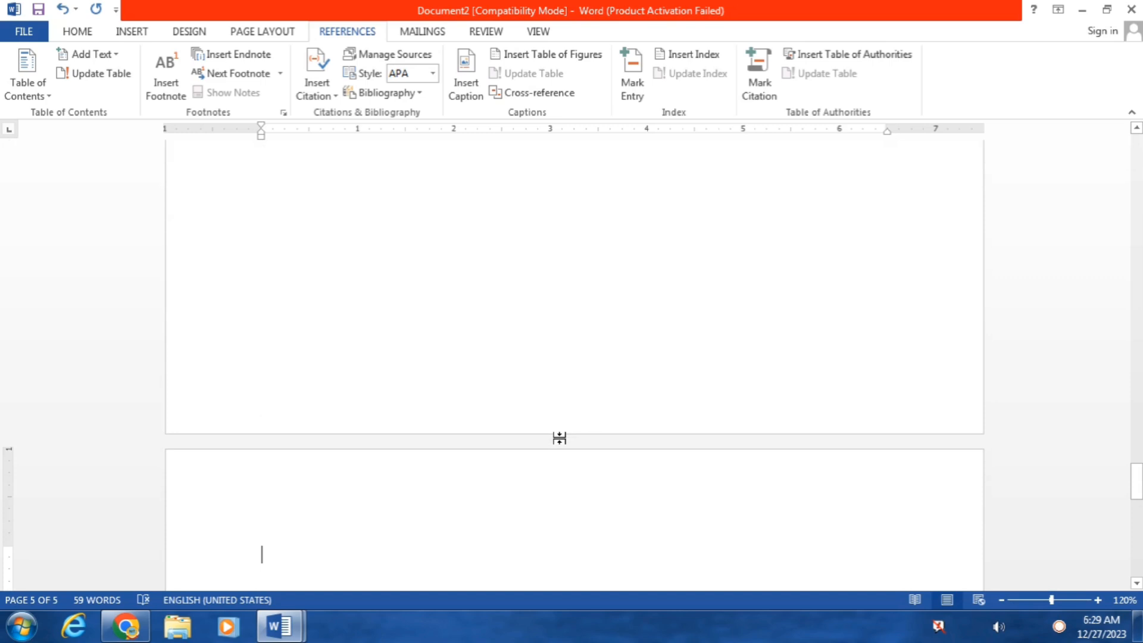
text(What)
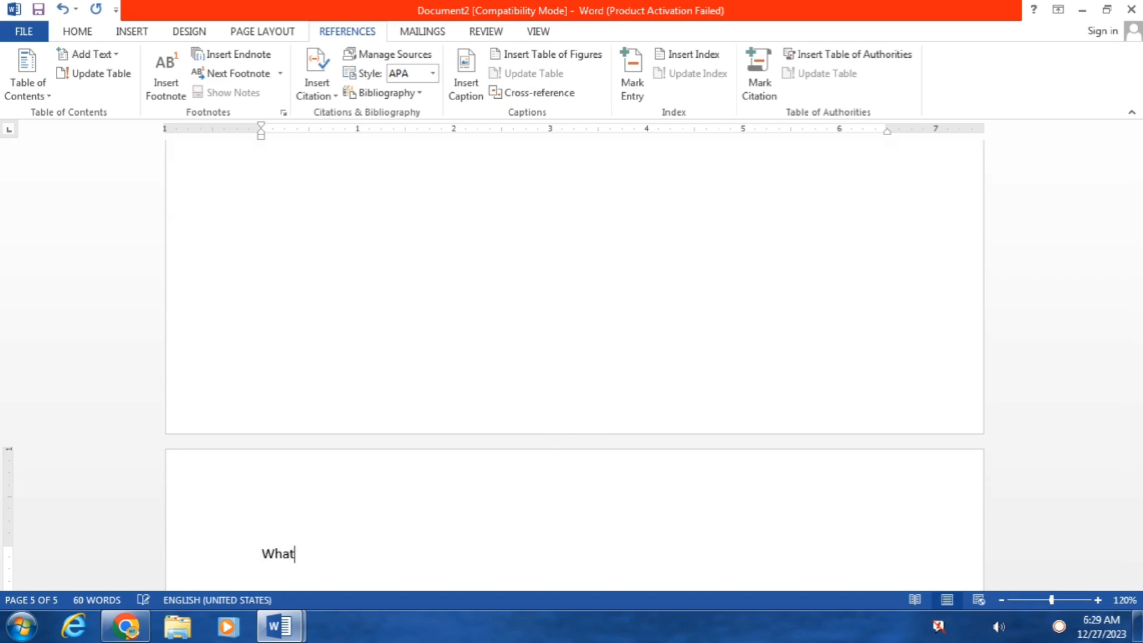
text( is Input Device)
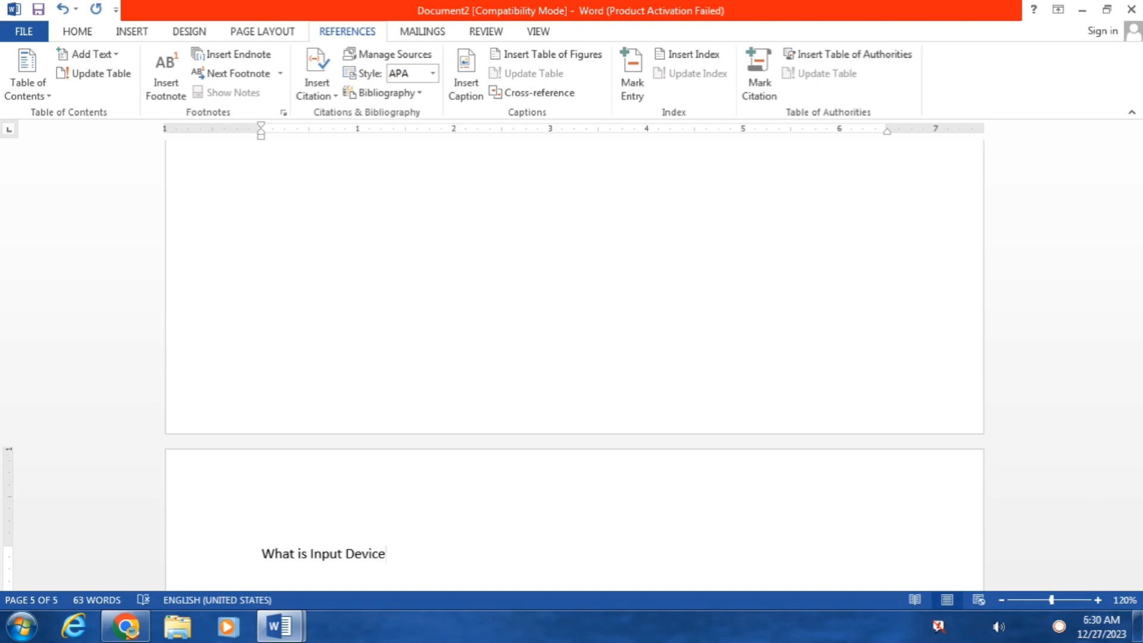
text(?)
key(Return)
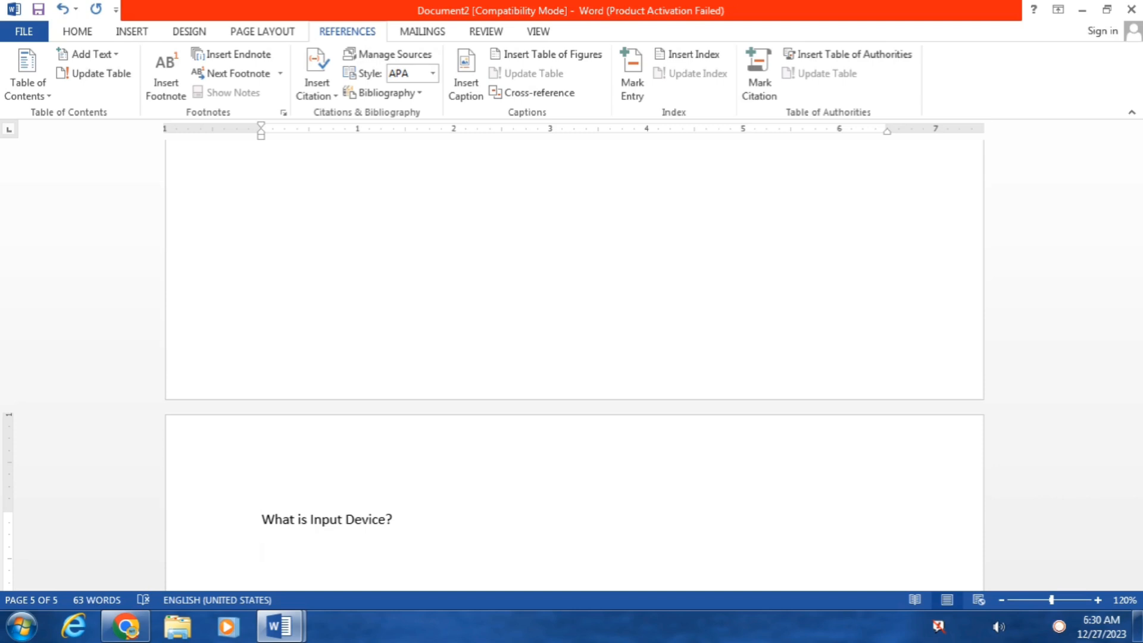
Step: List Keyboard, Mouse, Joystick, Mic and Scanner on separate lines under the input device question
text(Keyboard)
key(Return)
text(Mouse)
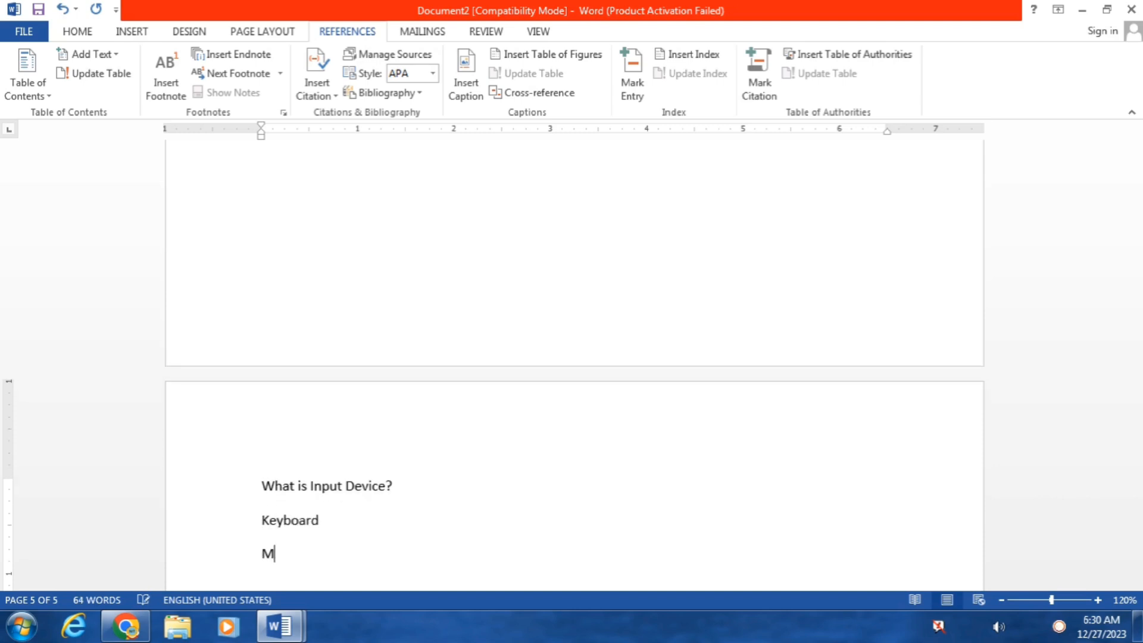
key(Return)
text(J)
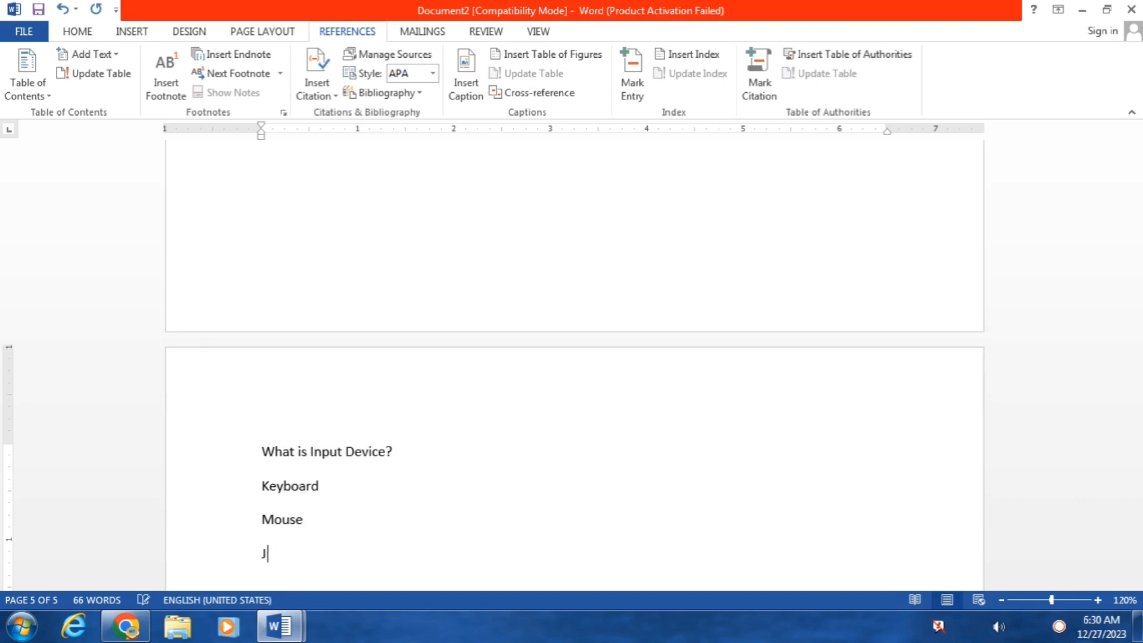
text(oystick)
key(Return)
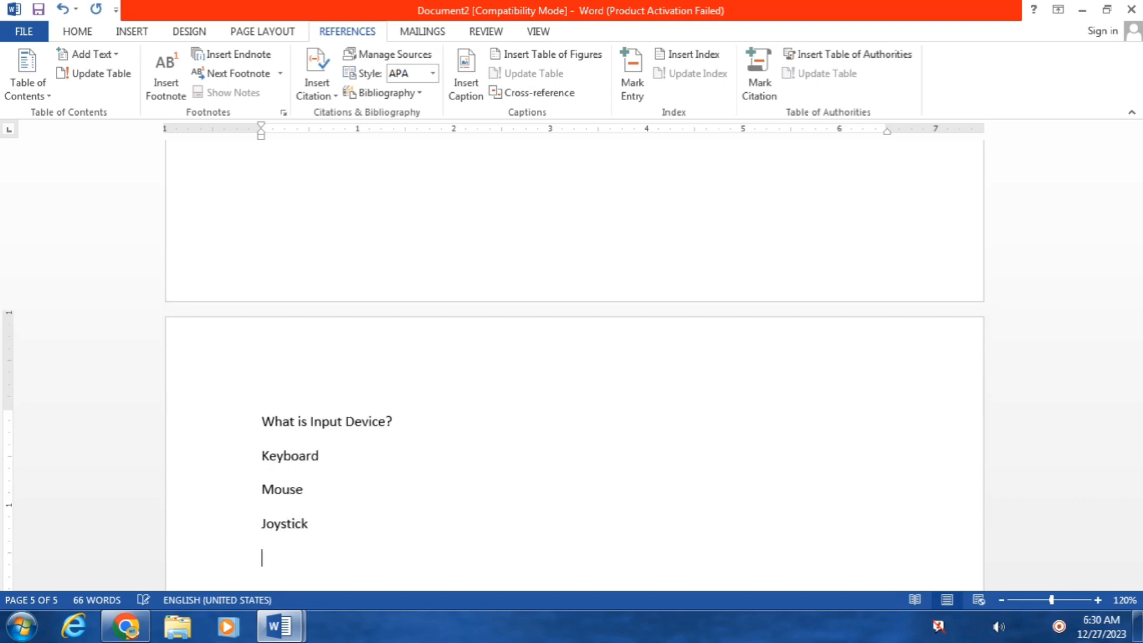
text(Mic)
key(Return)
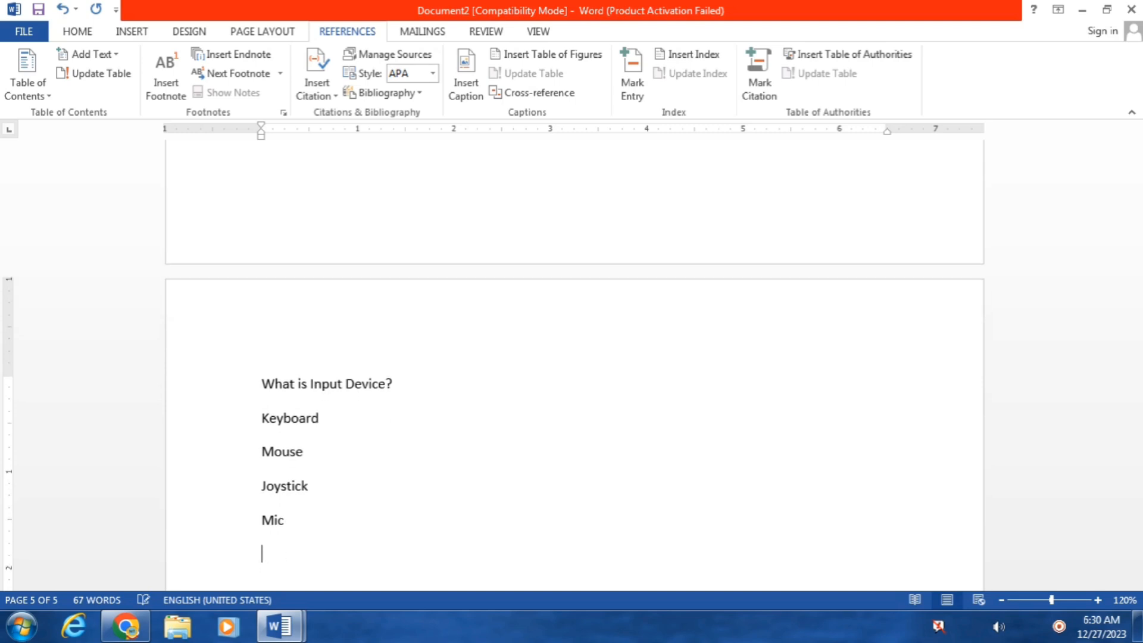
text(Scanner)
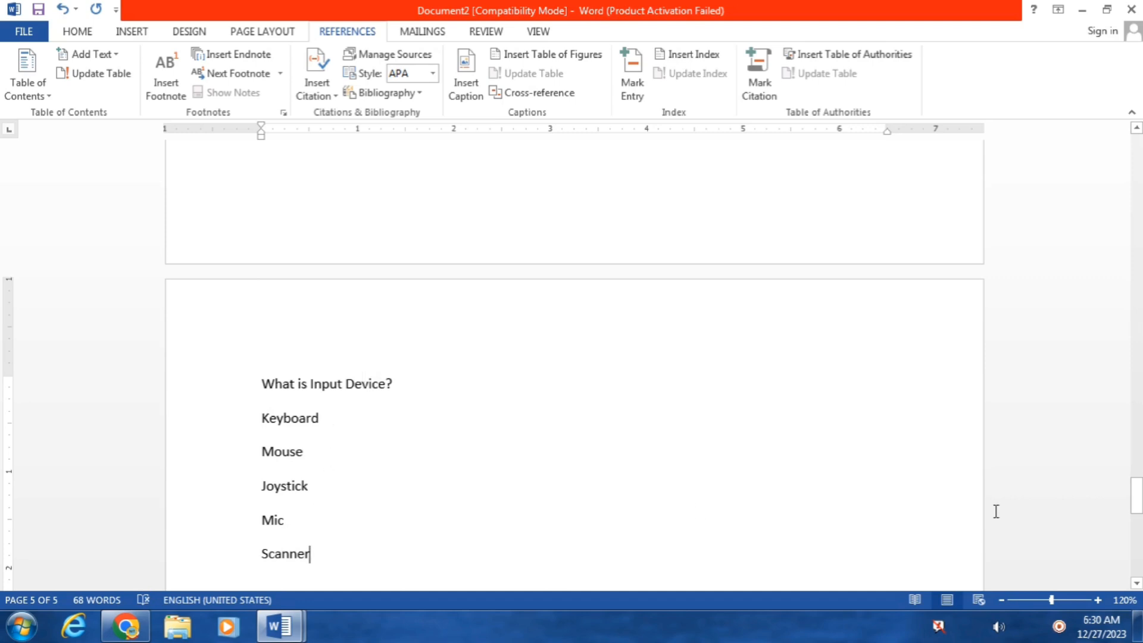
drag(1136, 494, 1136, 493)
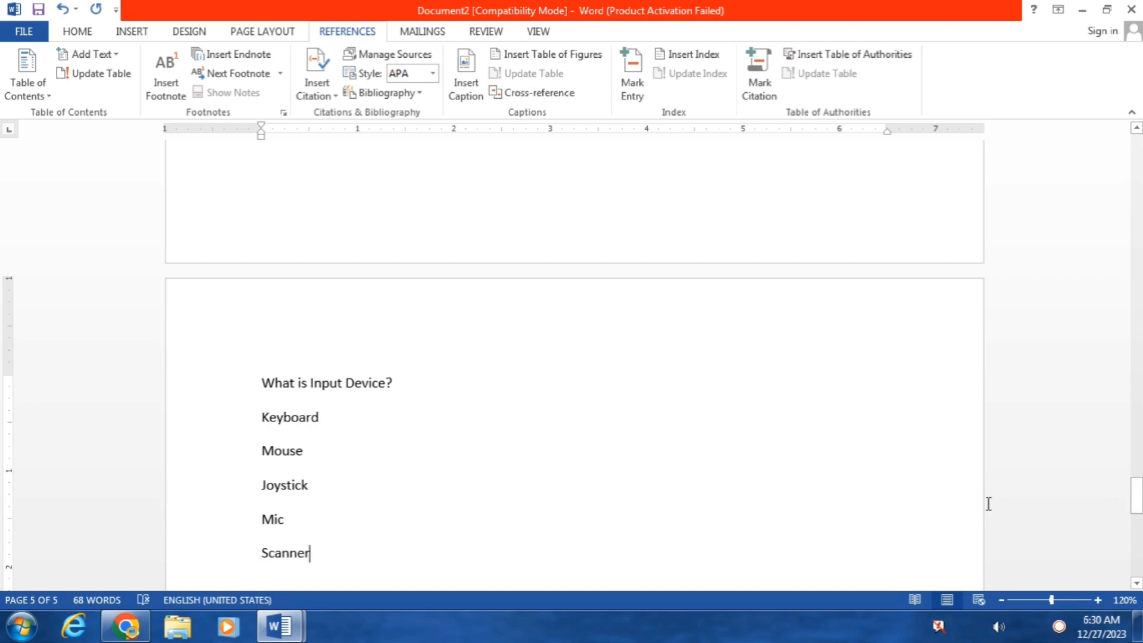
Step: Try to bring the new input device question into the table of contents by updating the entire table
drag(1136, 495, 1136, 137)
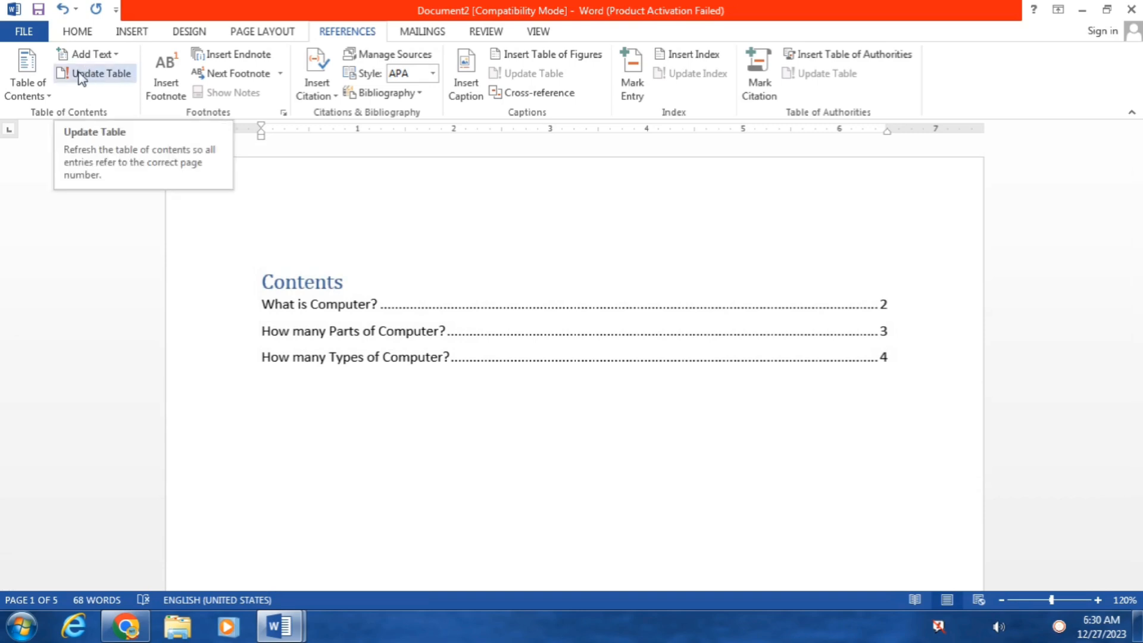
click(473, 292)
click(106, 79)
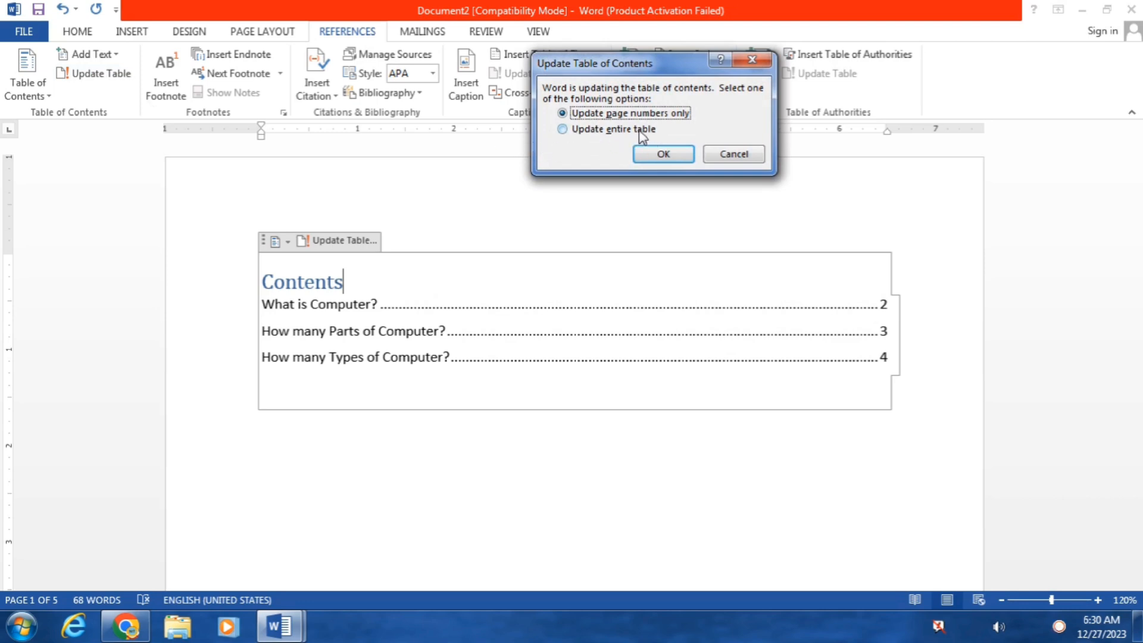
click(605, 130)
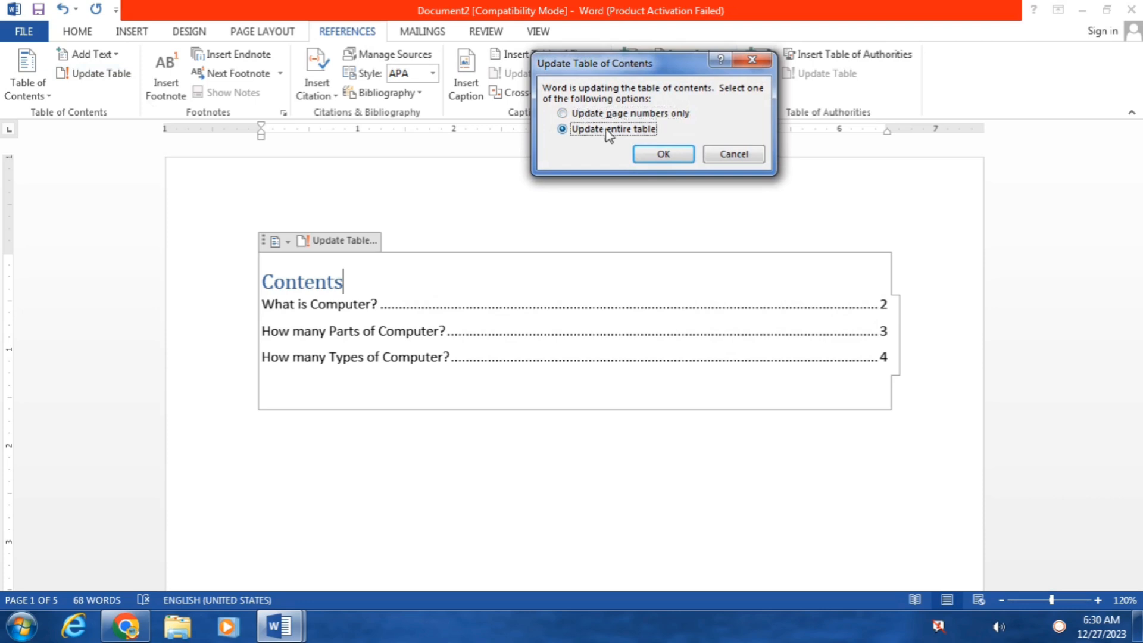
click(664, 156)
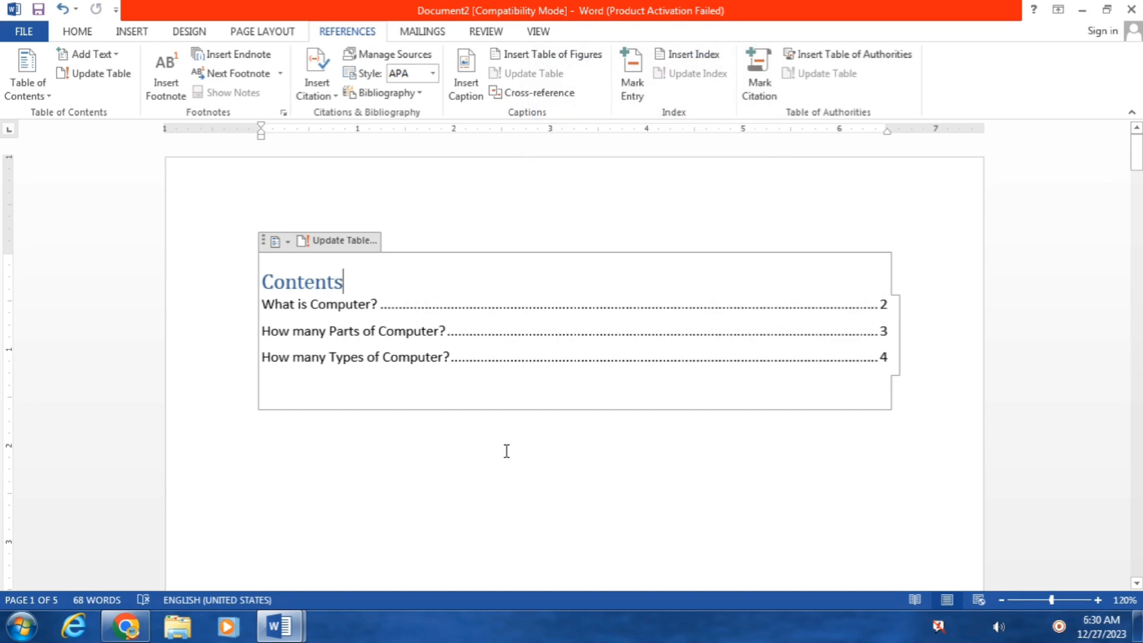
Step: Mark the question "What is Input Device?" on page 5 as Level 1 text for the table of contents
drag(1137, 164, 1139, 503)
drag(423, 309, 161, 279)
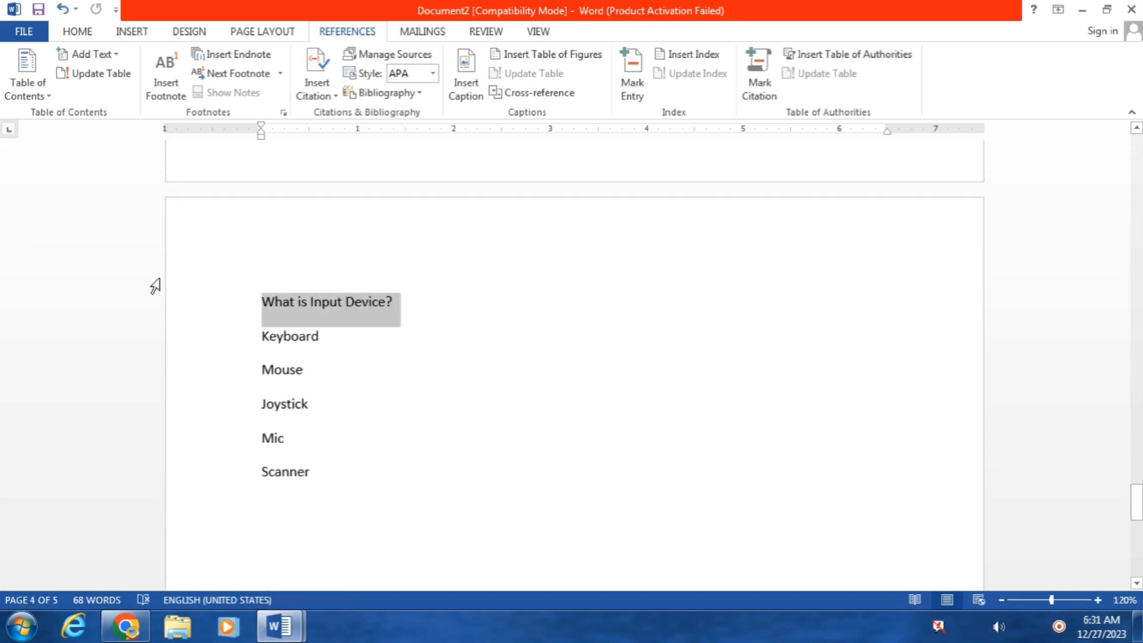
click(114, 56)
click(95, 95)
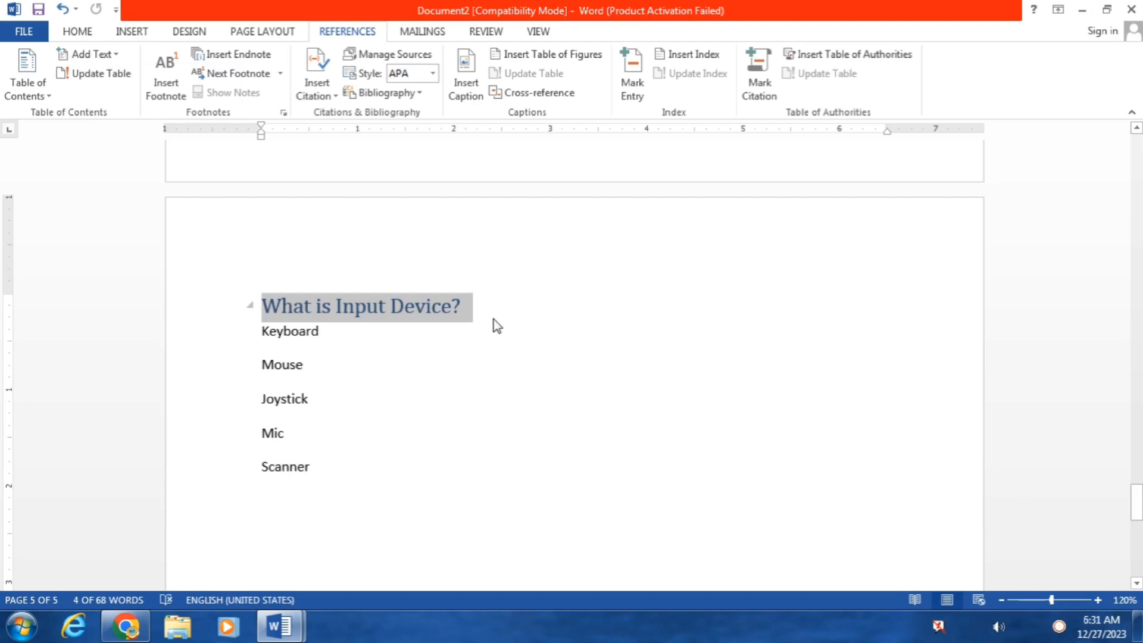
Step: Update the entire table of contents on the first page to include the input device question
drag(1132, 497, 1136, 156)
click(541, 248)
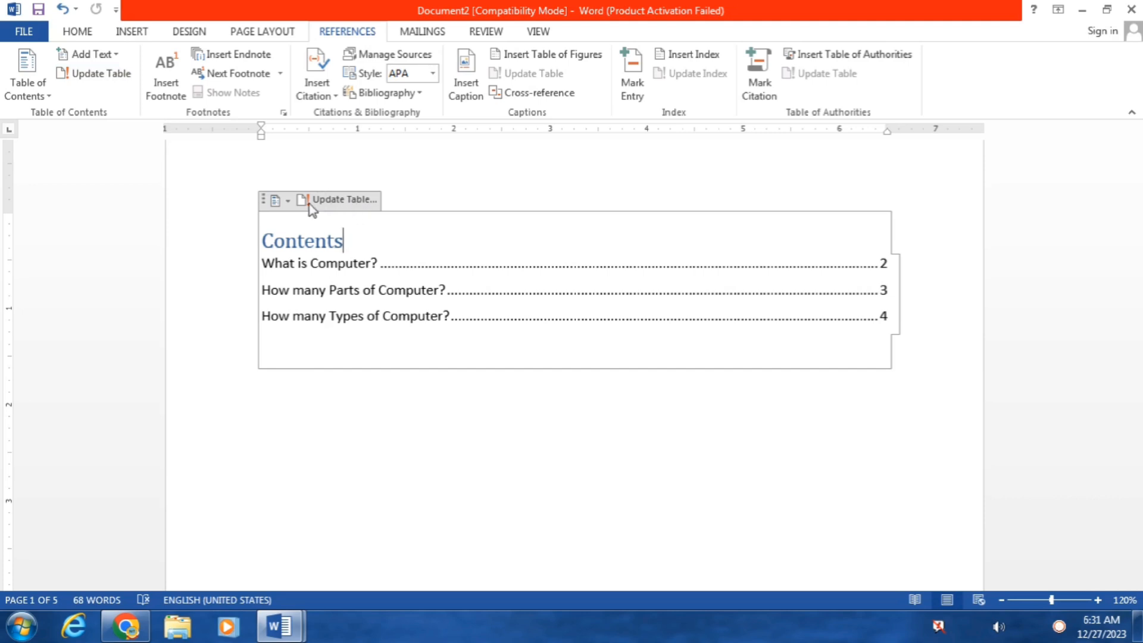
click(337, 202)
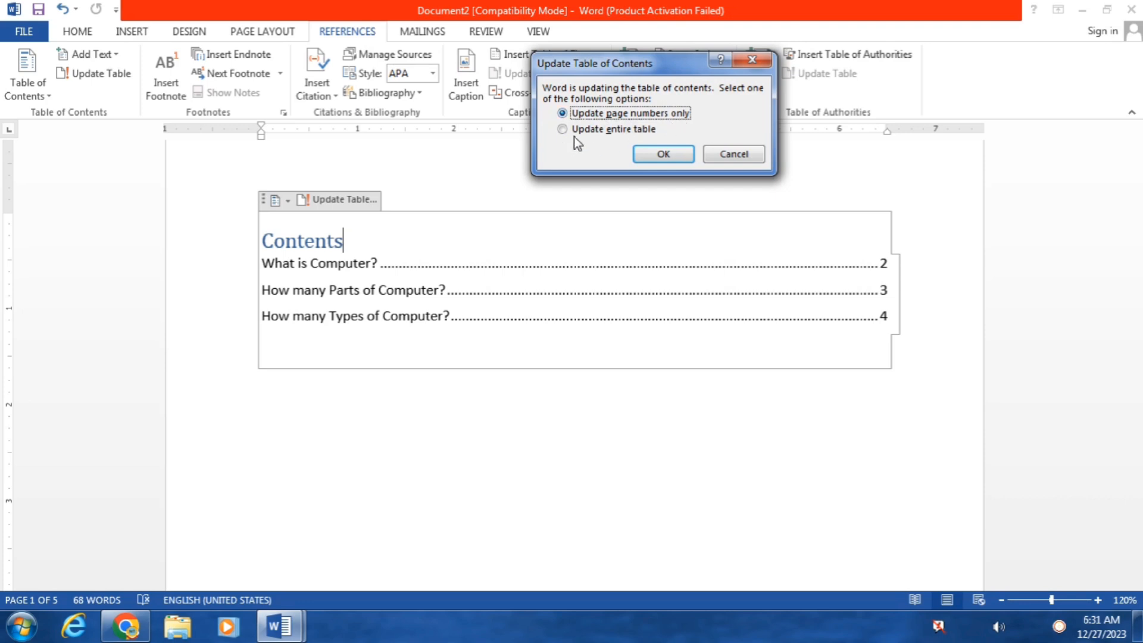
click(598, 130)
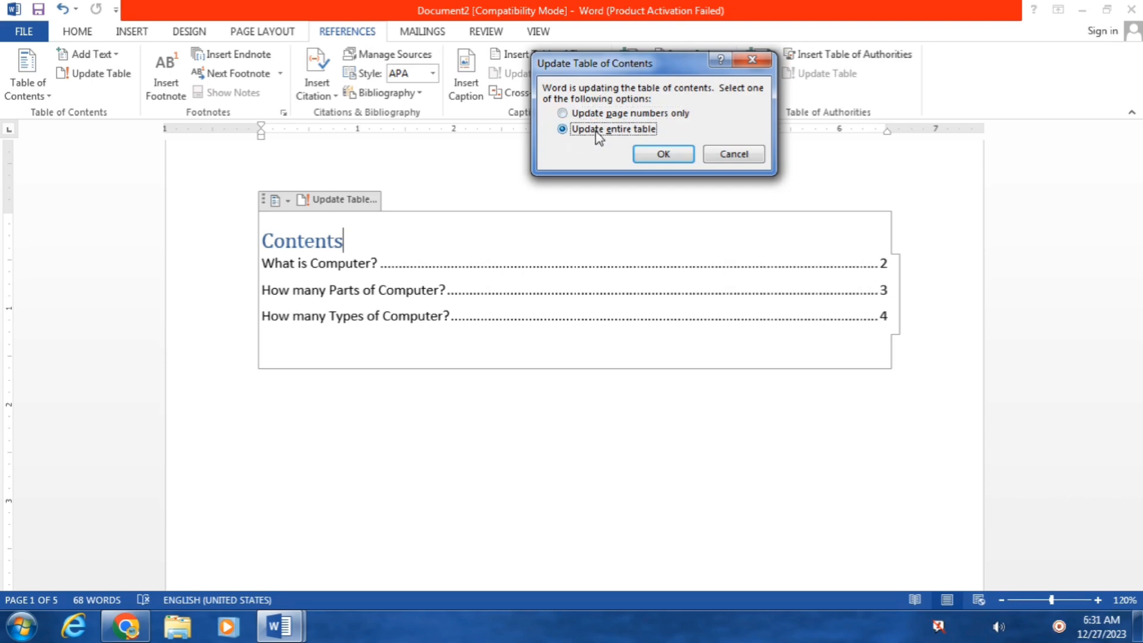
click(675, 155)
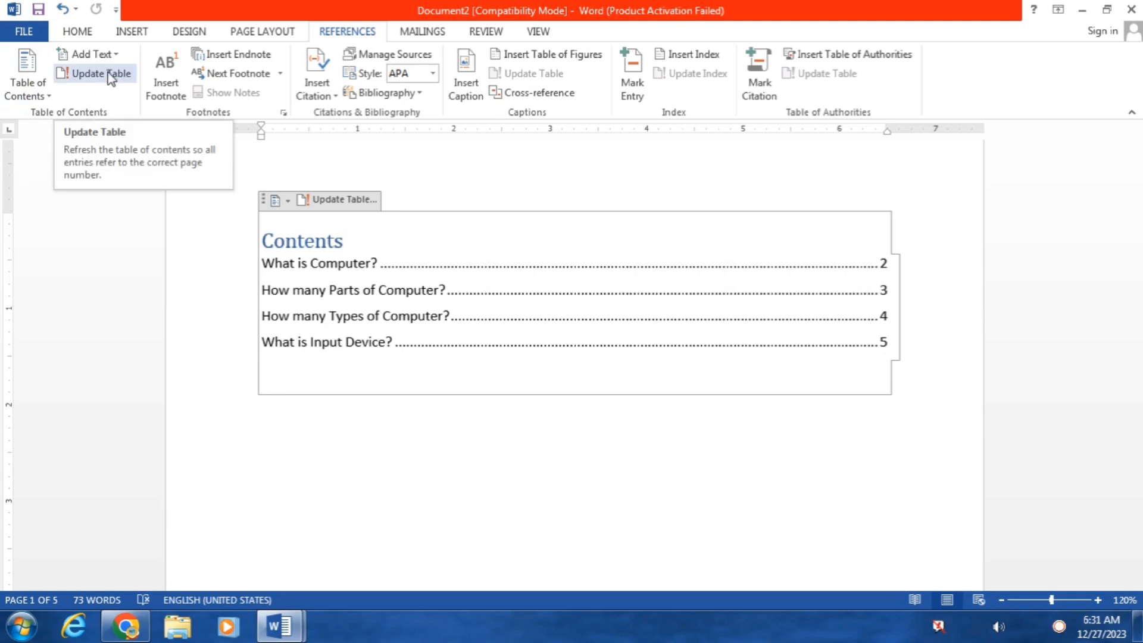
Step: Mark the line "There are Four Types of Computer." on page 4 as Level 2 text for the table of contents
click(111, 55)
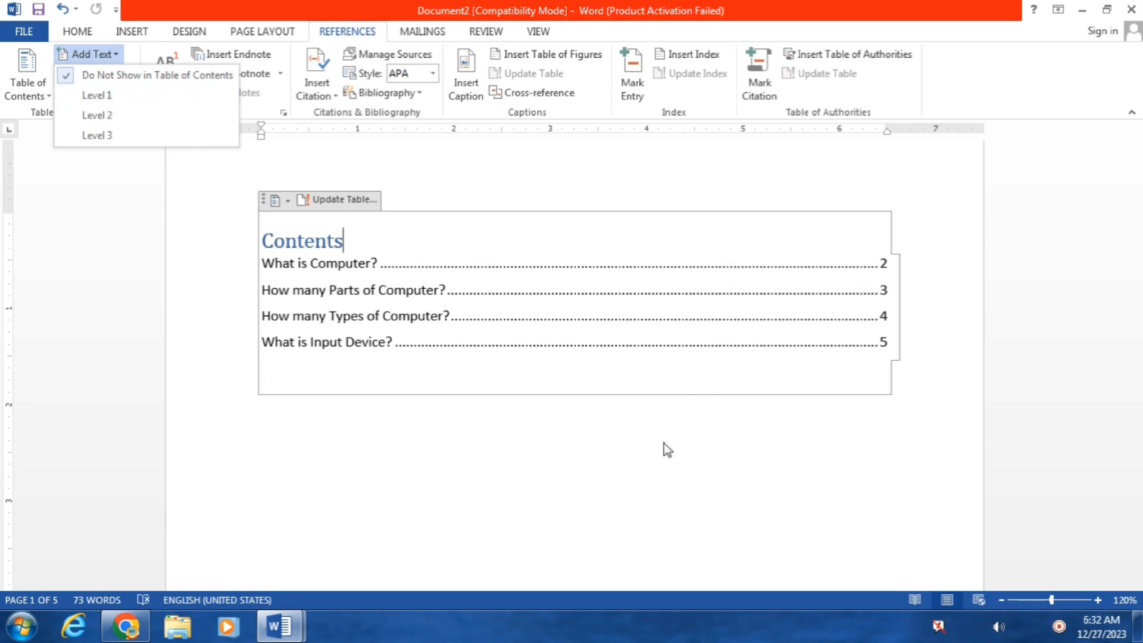
click(768, 429)
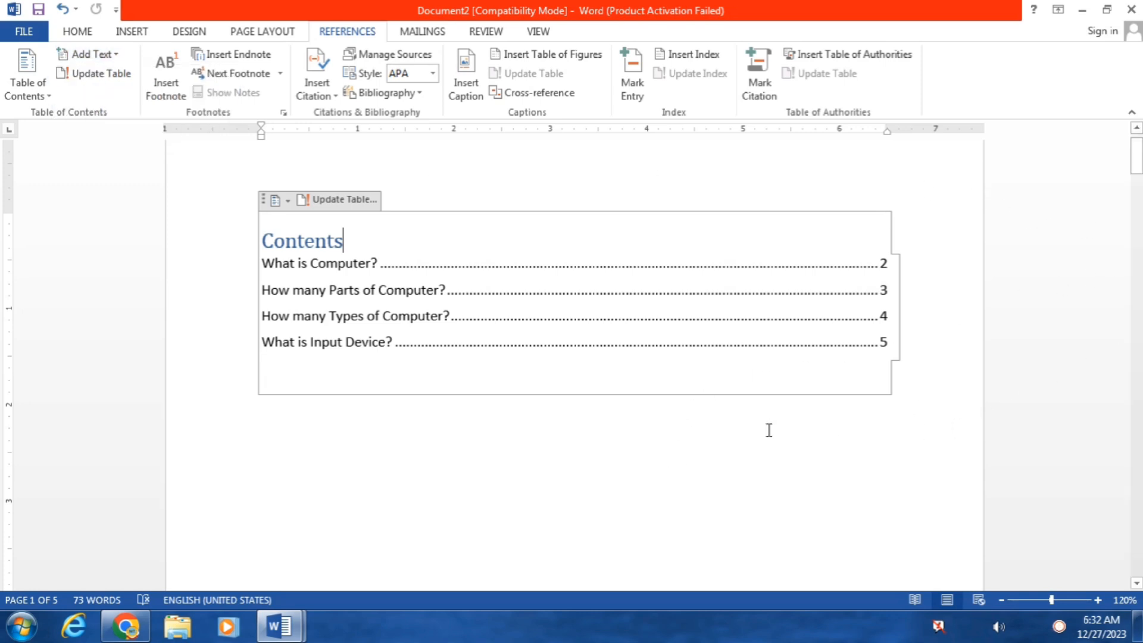
drag(1137, 156, 1138, 424)
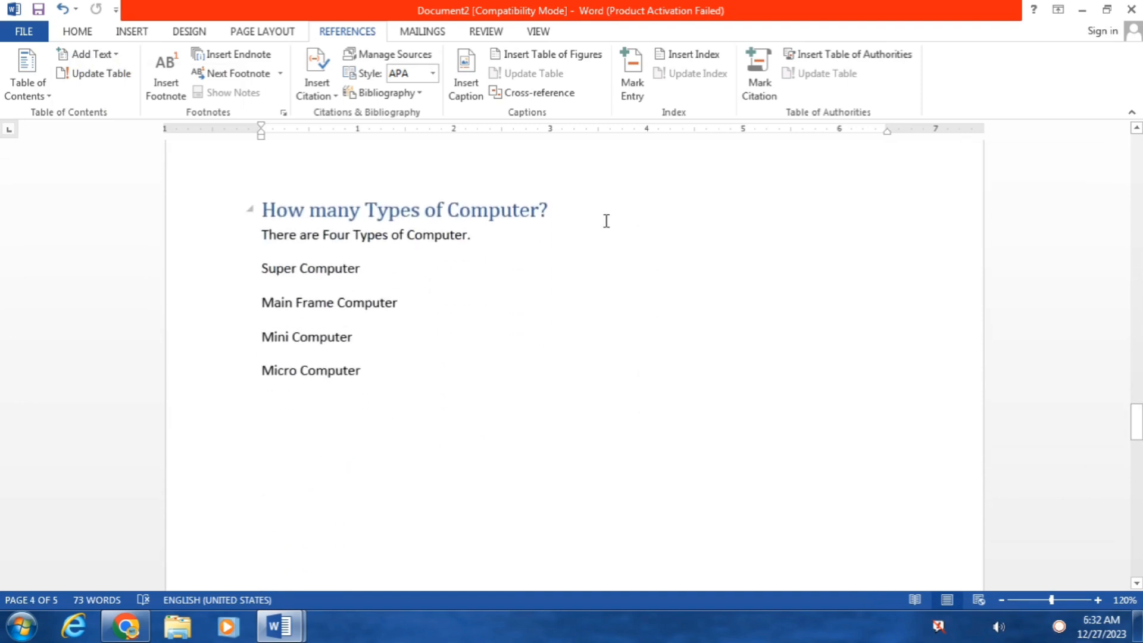
drag(557, 208, 365, 205)
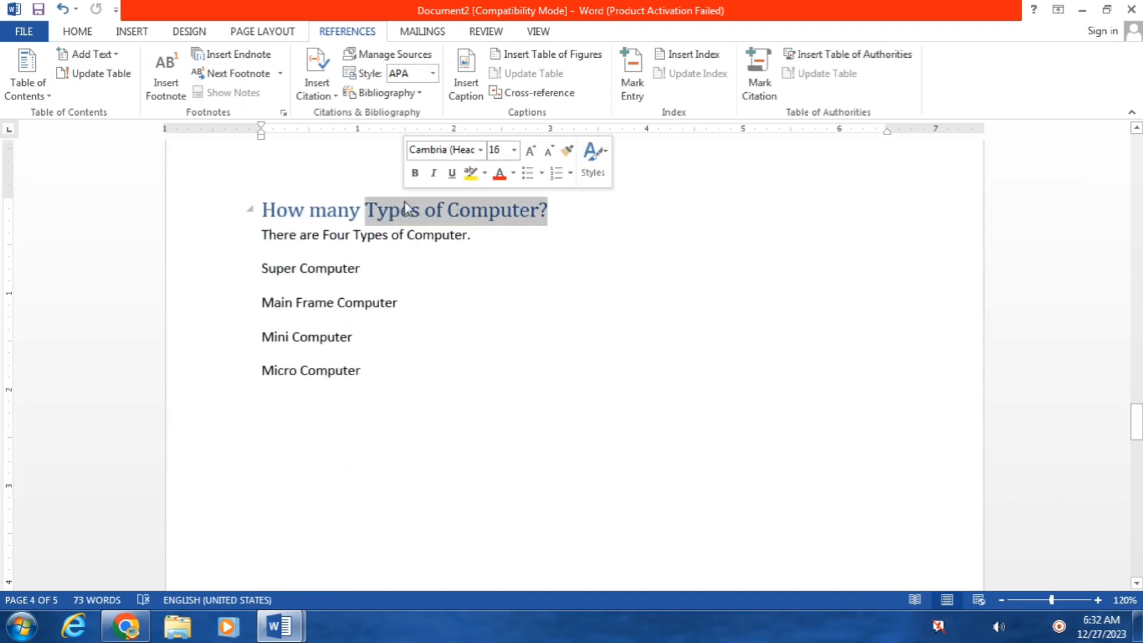
click(476, 281)
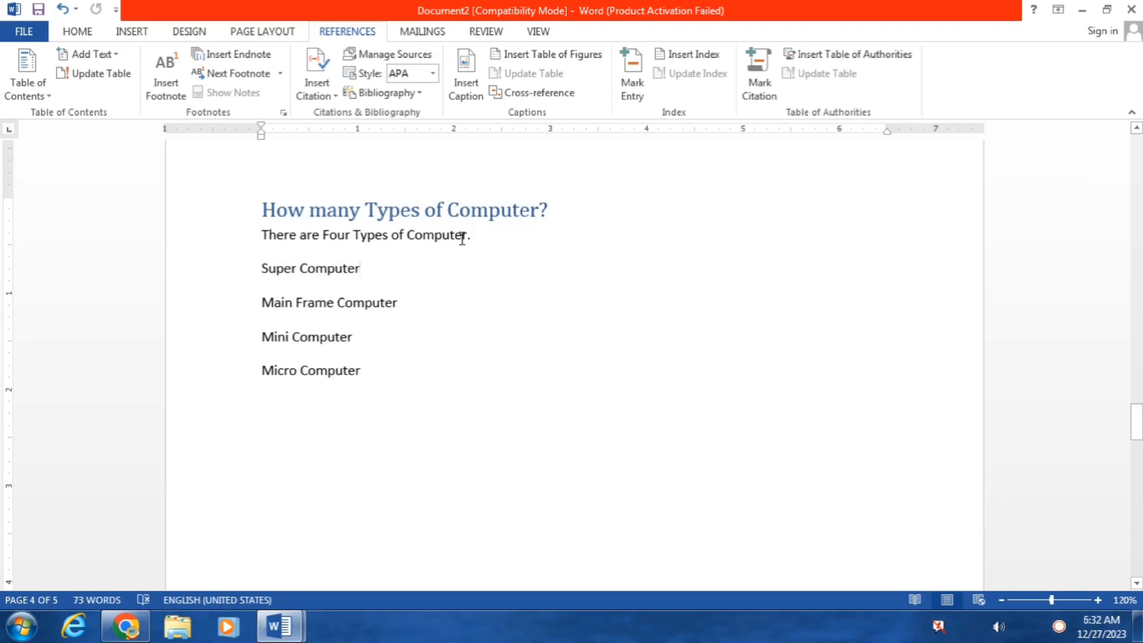
drag(262, 210, 538, 211)
click(549, 269)
drag(476, 235, 270, 237)
click(113, 54)
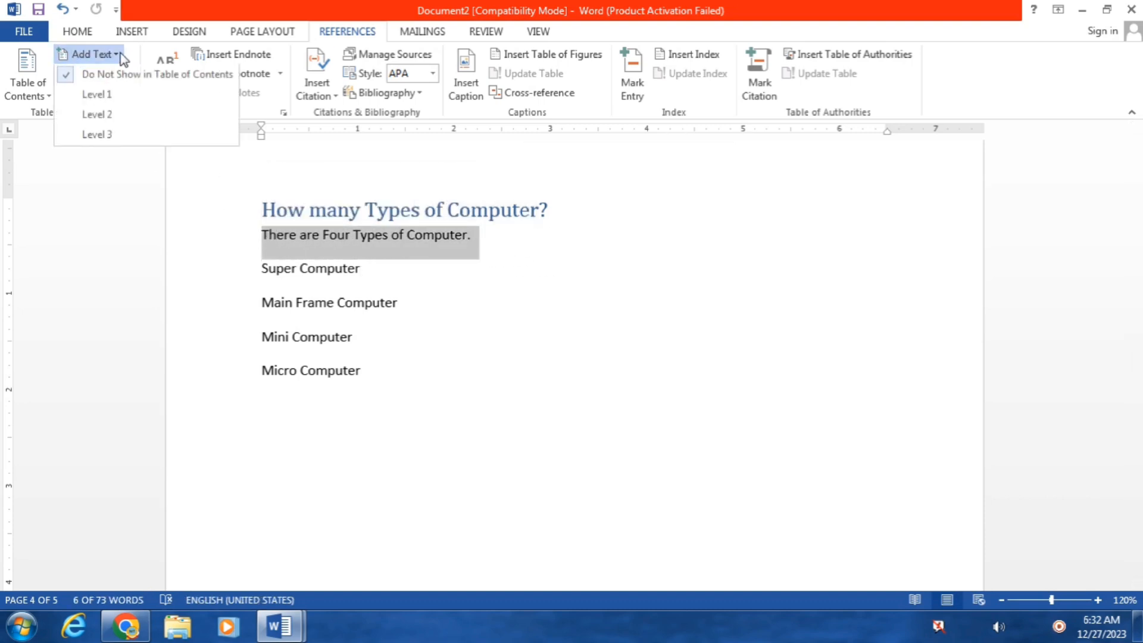
click(124, 116)
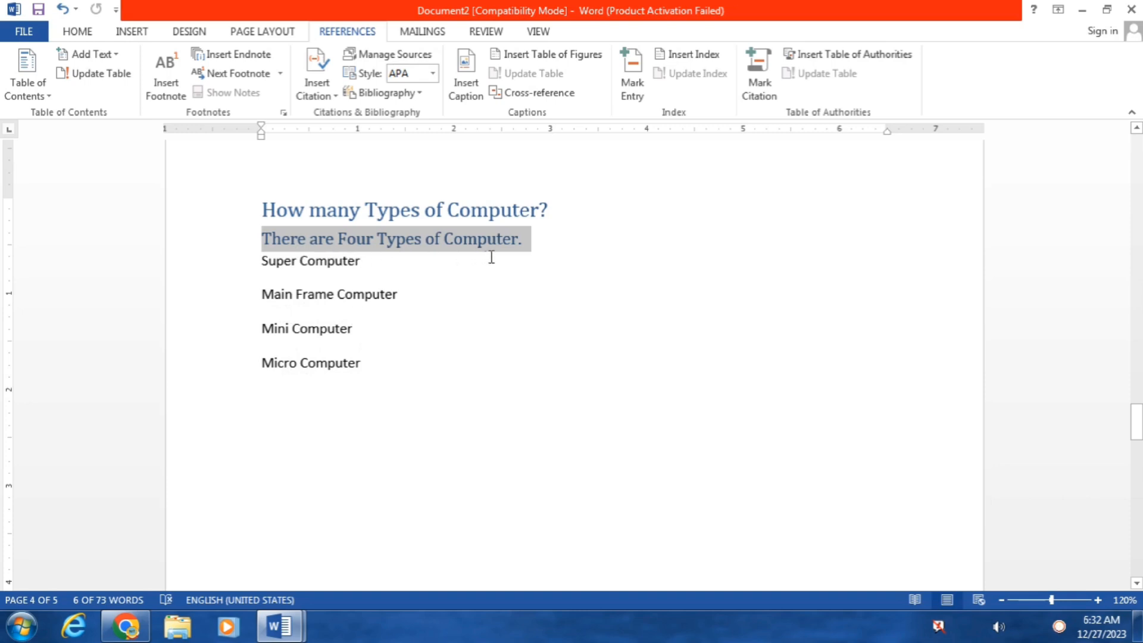
Step: Mark the Super, Main Frame, Mini and Micro Computer lines as Level 3 text for the table of contents
drag(399, 367, 263, 272)
click(116, 54)
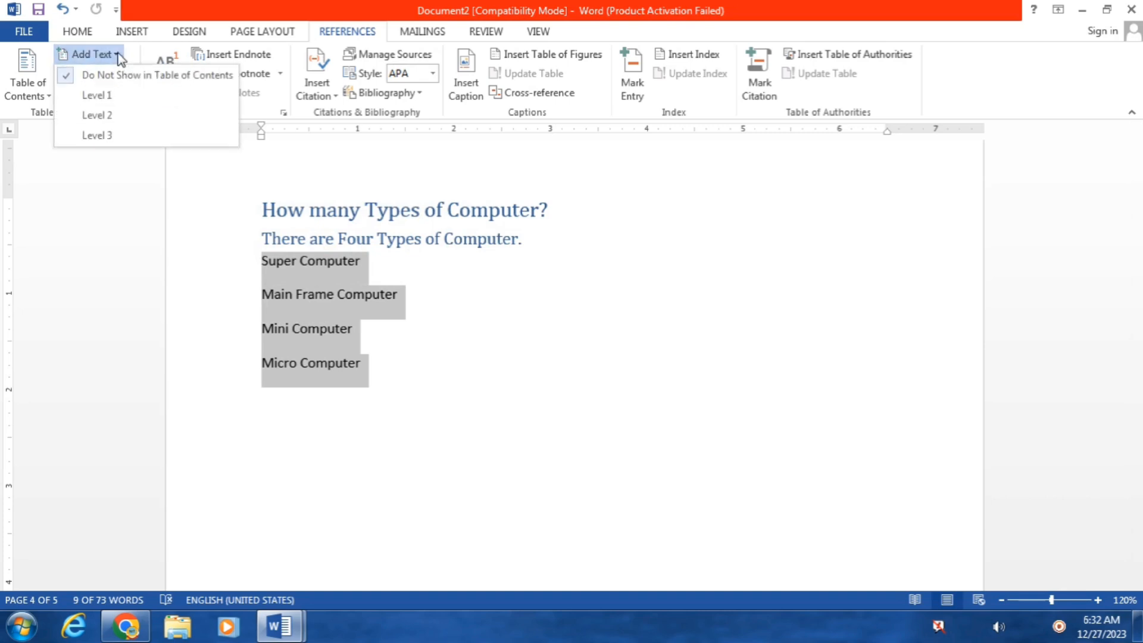
click(132, 136)
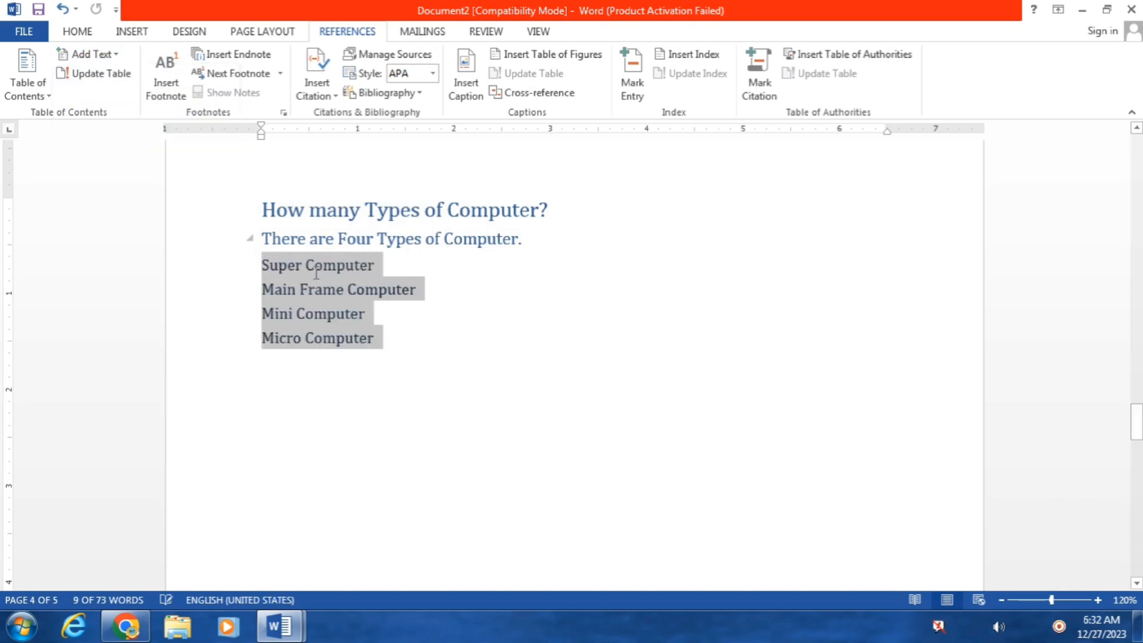
click(447, 383)
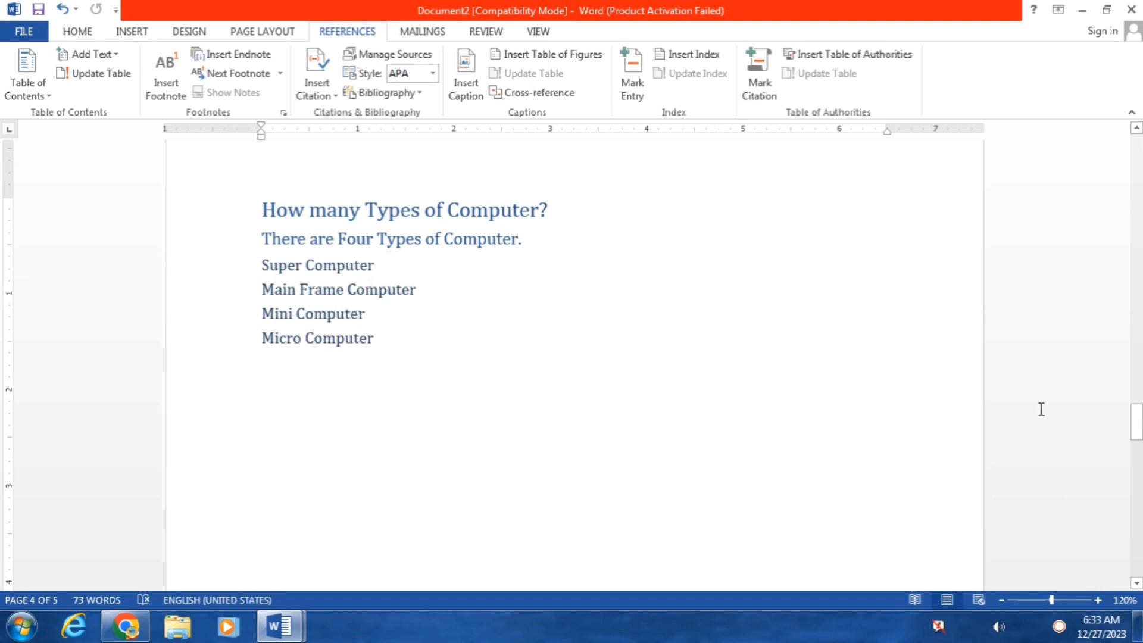
Step: Update the entire table of contents to include the Level 2 and Level 3 entries of the computer types page
drag(1139, 430, 1136, 167)
click(1097, 164)
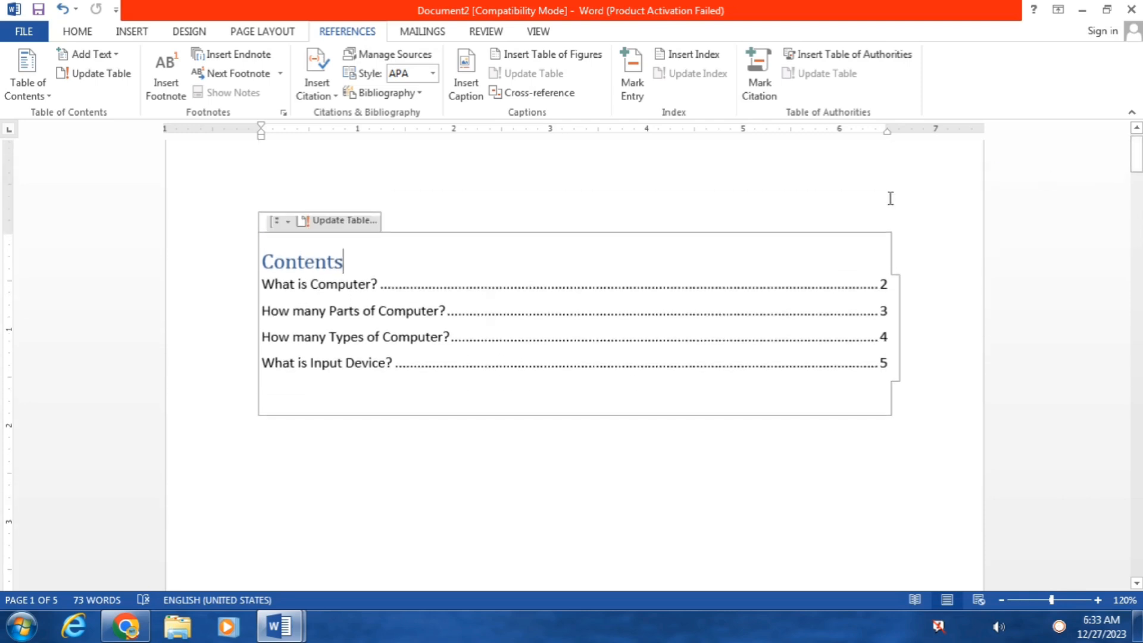
click(336, 223)
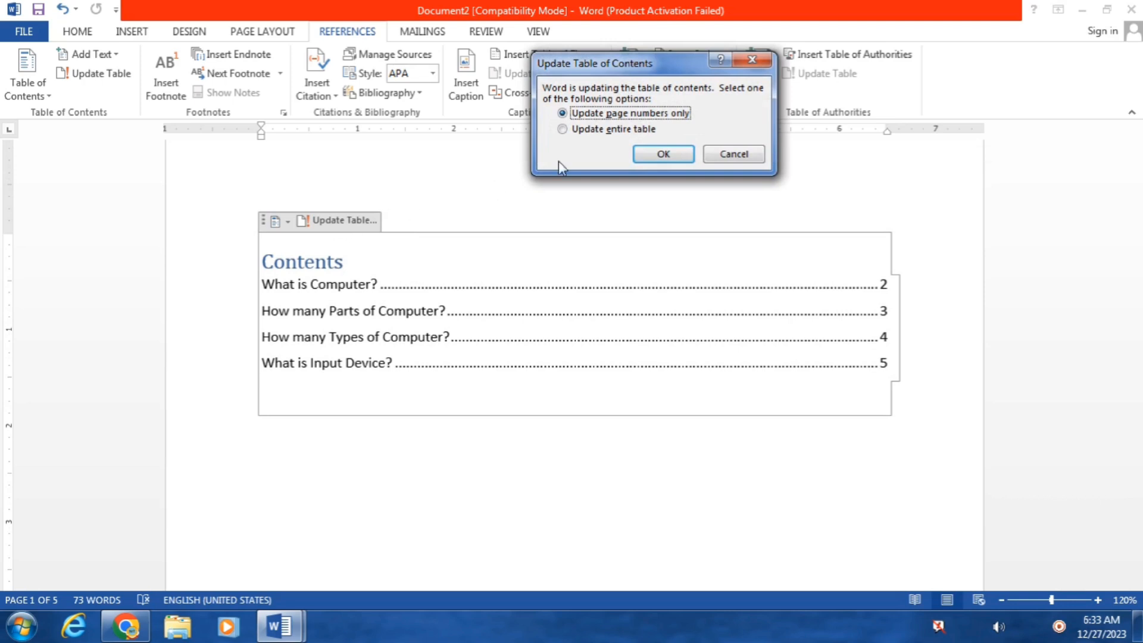
click(582, 132)
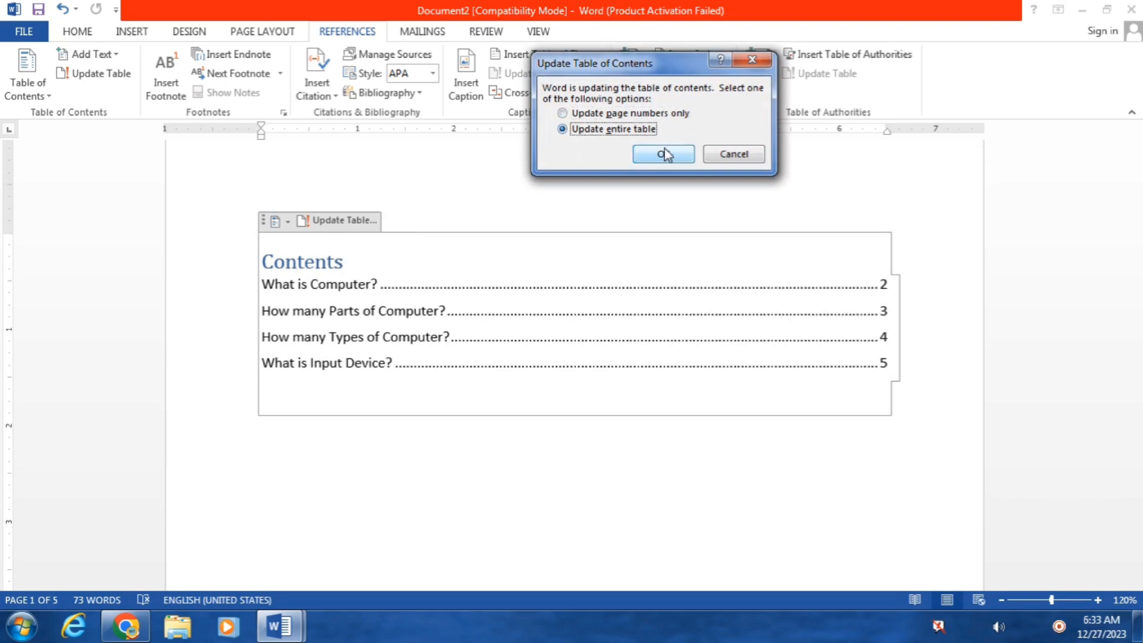
click(682, 154)
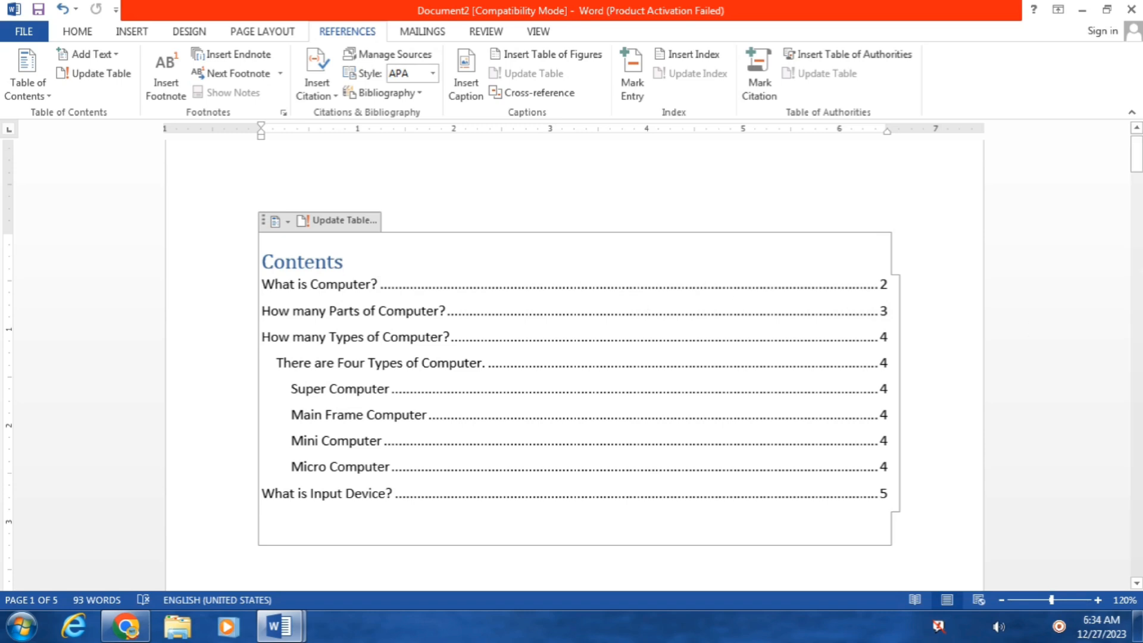
Step: Insert a footnote on the word Cpu on page 3 reading "Cpu – Computer ka Main Part hota hai."
drag(1137, 156, 1136, 327)
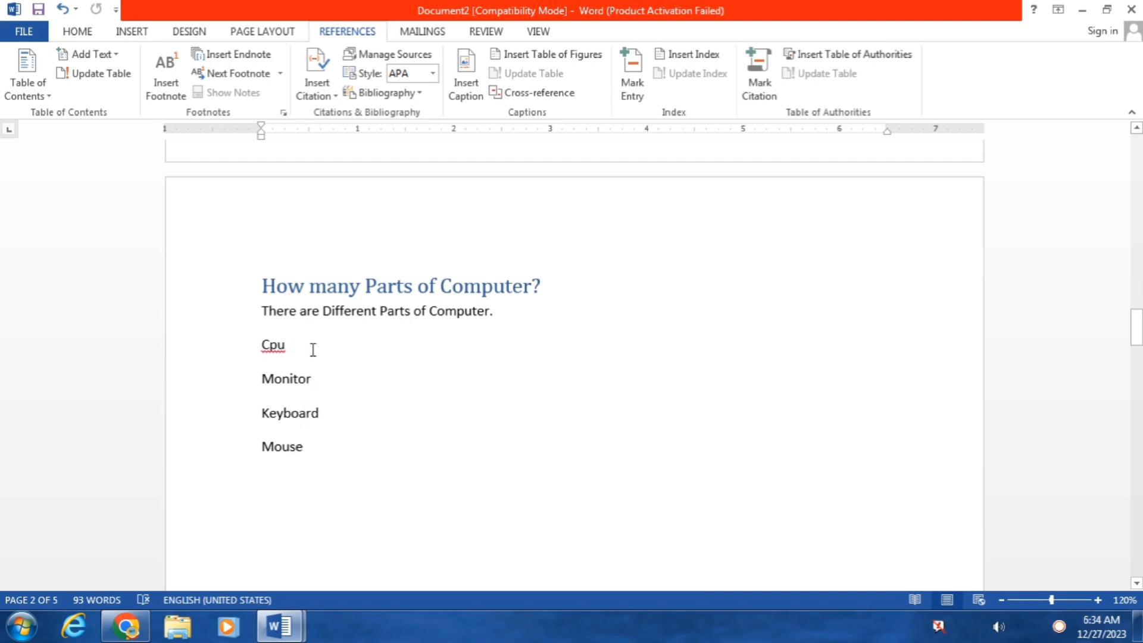
drag(312, 350, 251, 350)
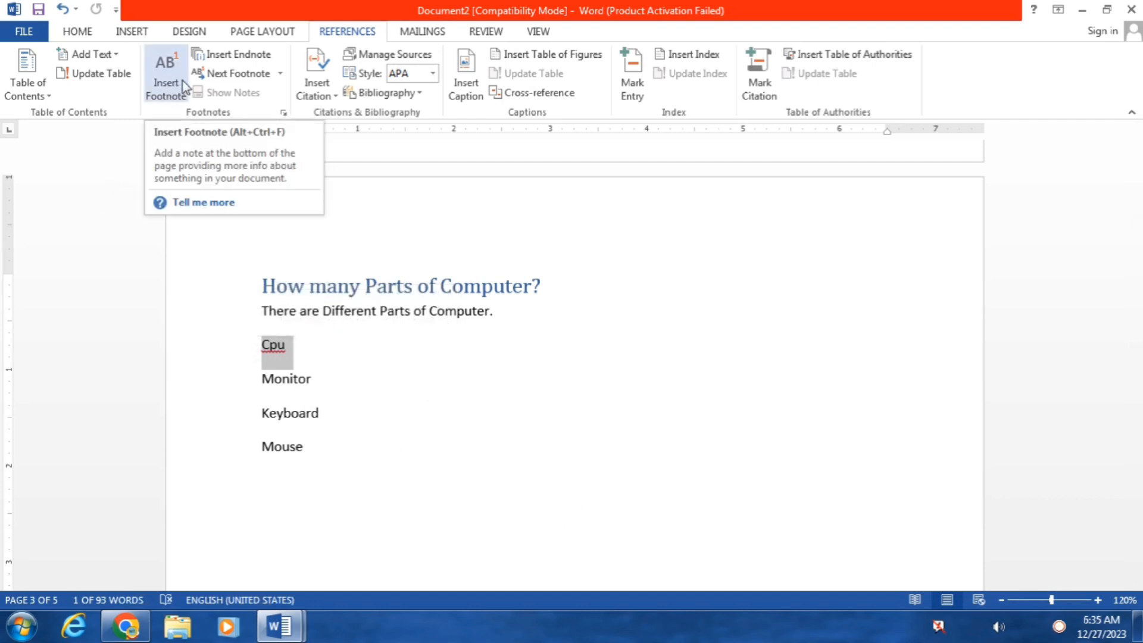
click(166, 95)
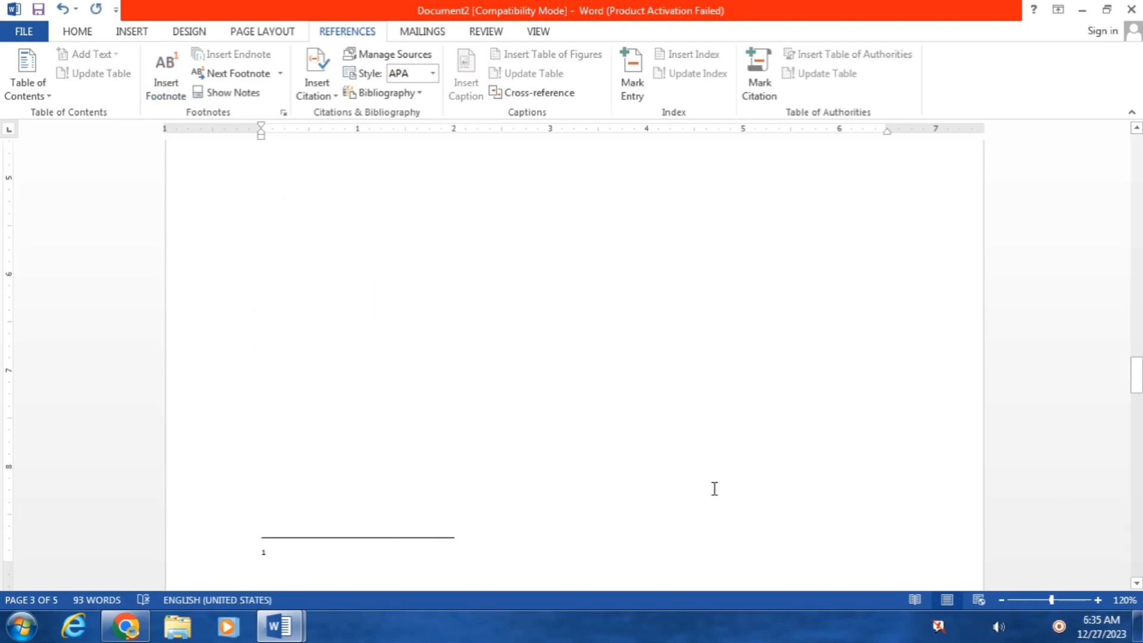
text(Cpu )
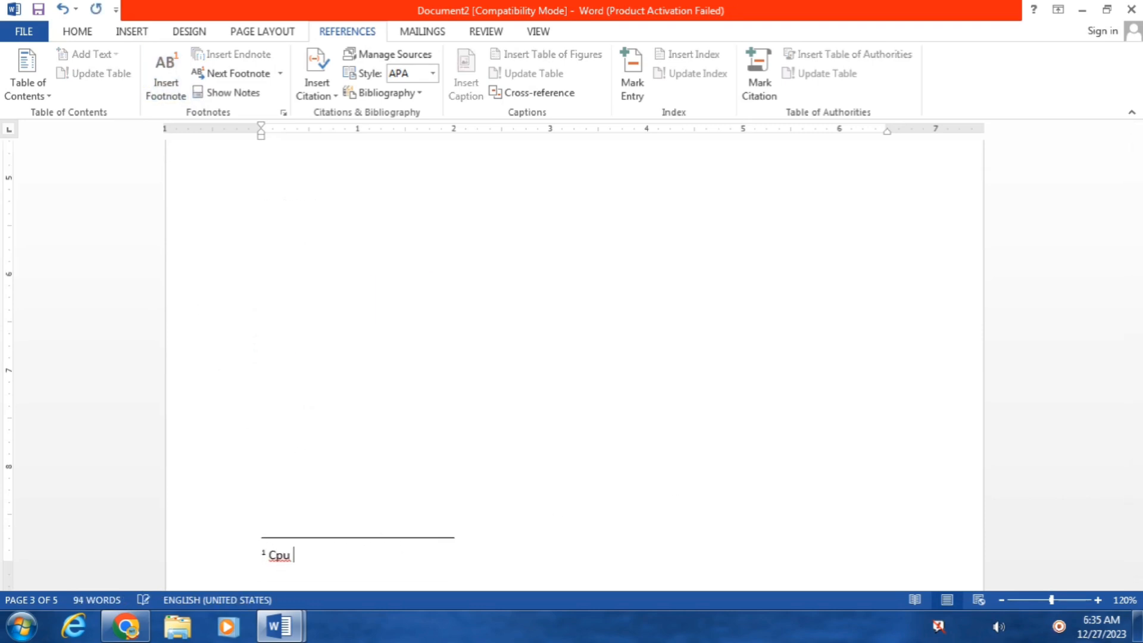
text(- Computer ka Main P)
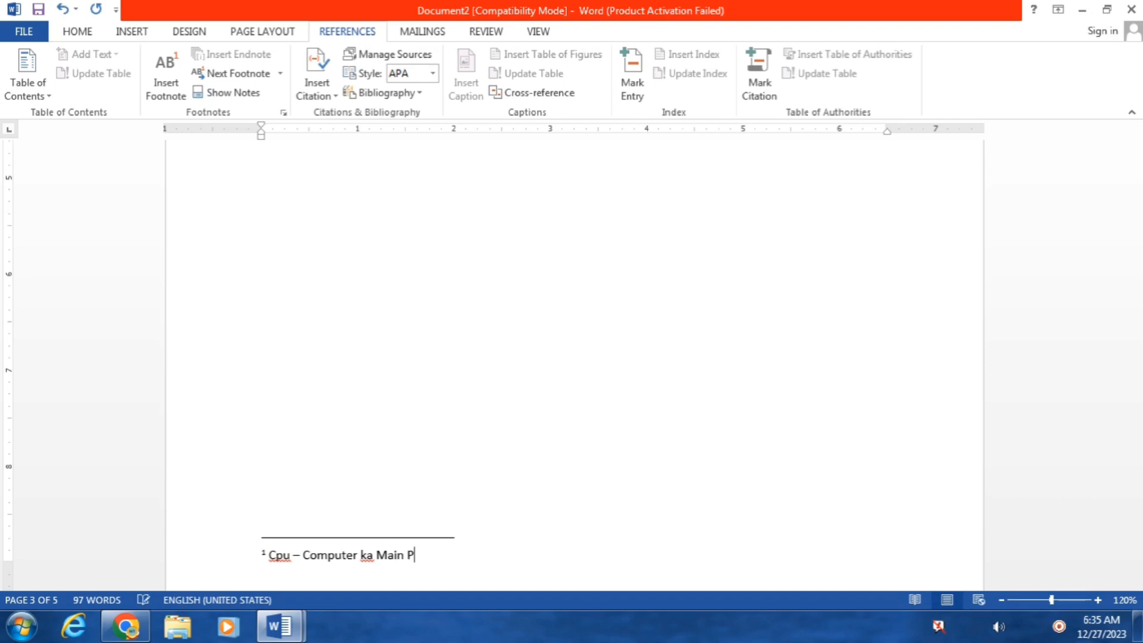
text(art hota hai.)
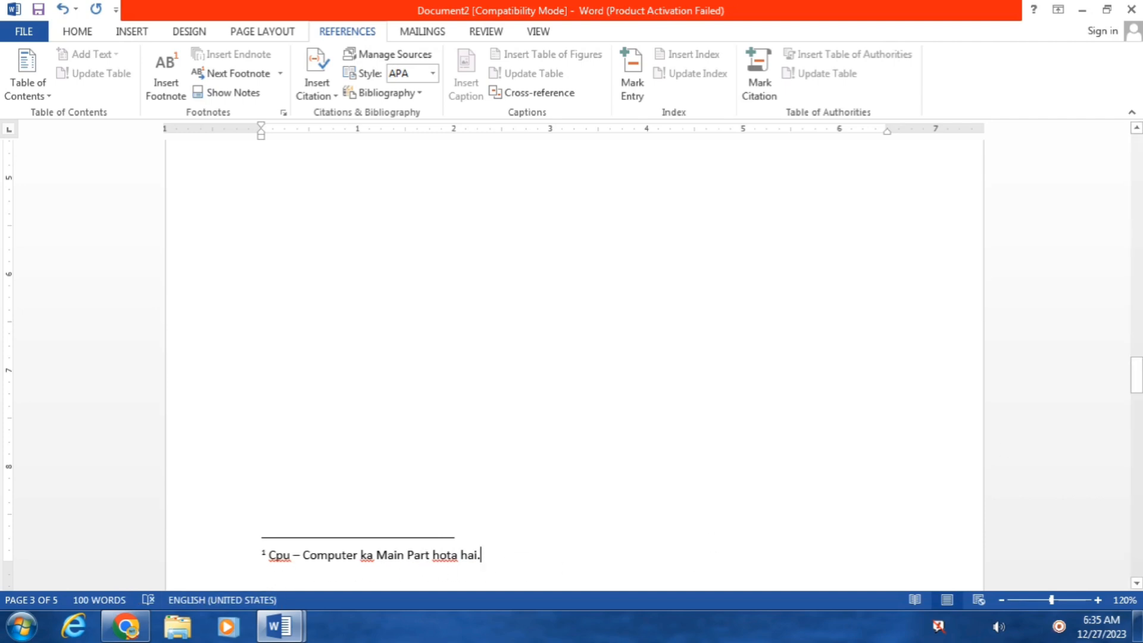
Step: Insert a footnote on the word Monitor on page 3 reading "Monitor – Monitor Output device hota hai."
drag(1137, 383, 1138, 343)
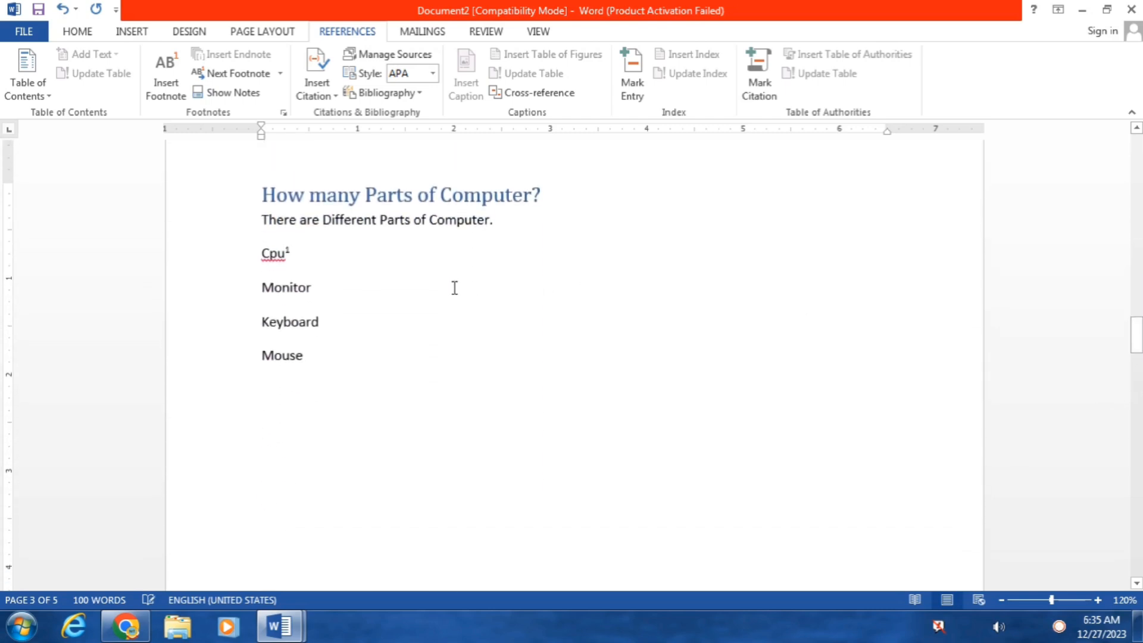
mouse_move(286, 252)
drag(314, 291, 260, 288)
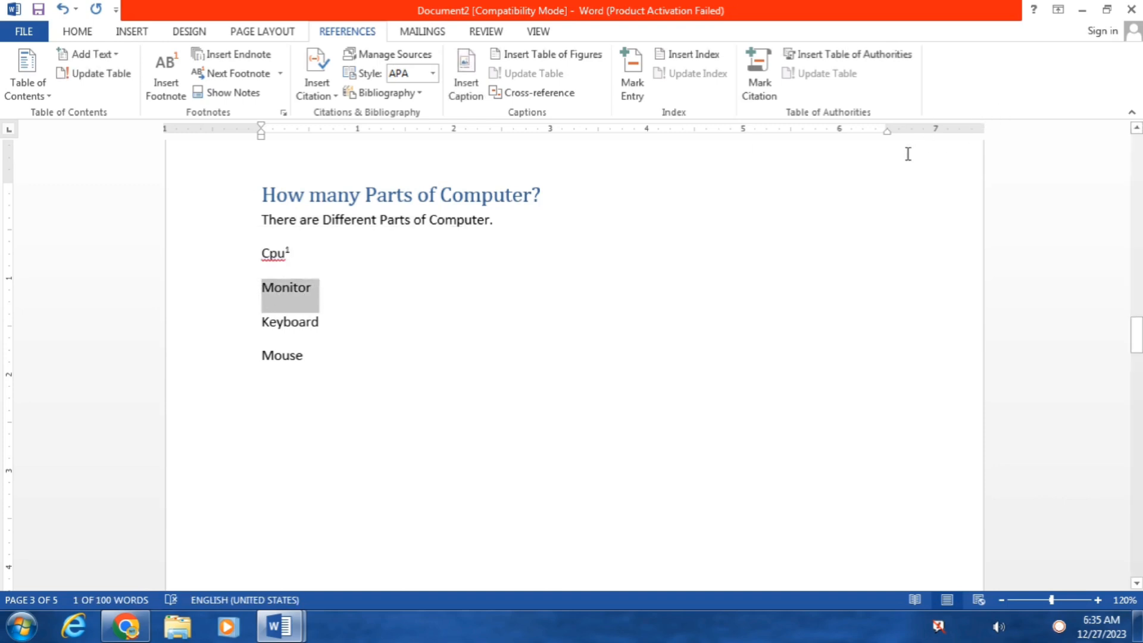
click(168, 92)
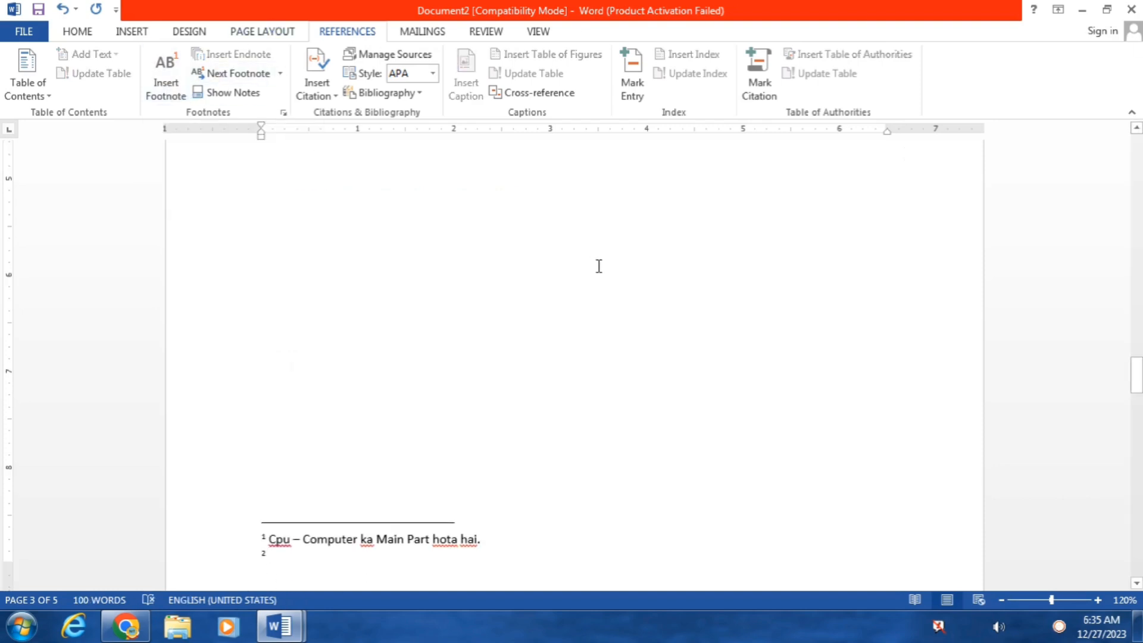
text(moni)
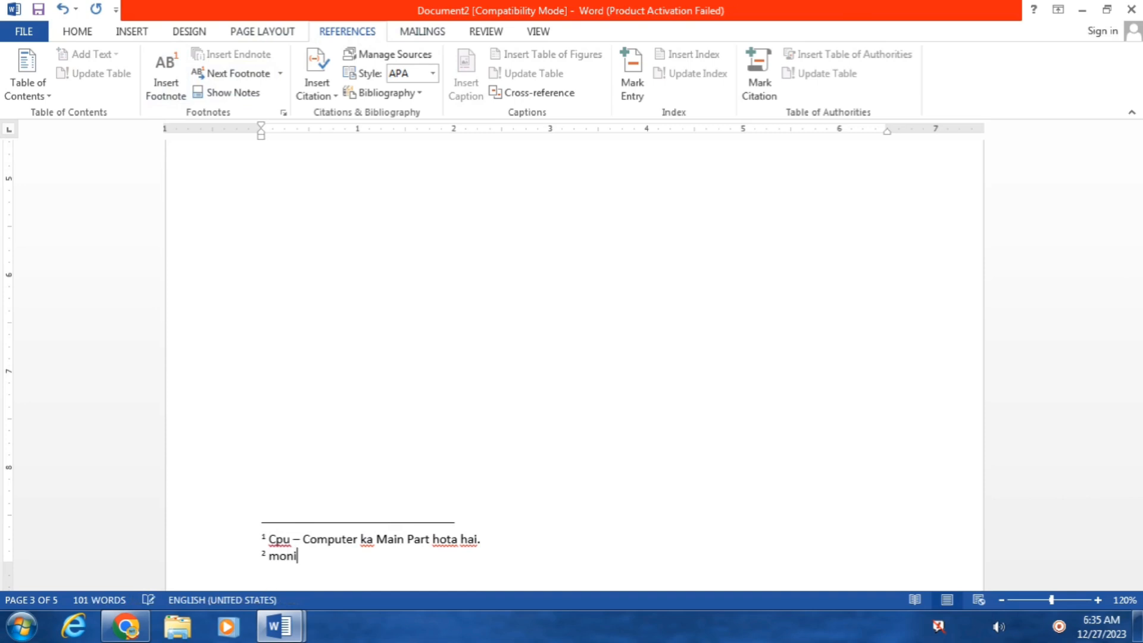
text(tor - )
text(Monitor – Monitor)
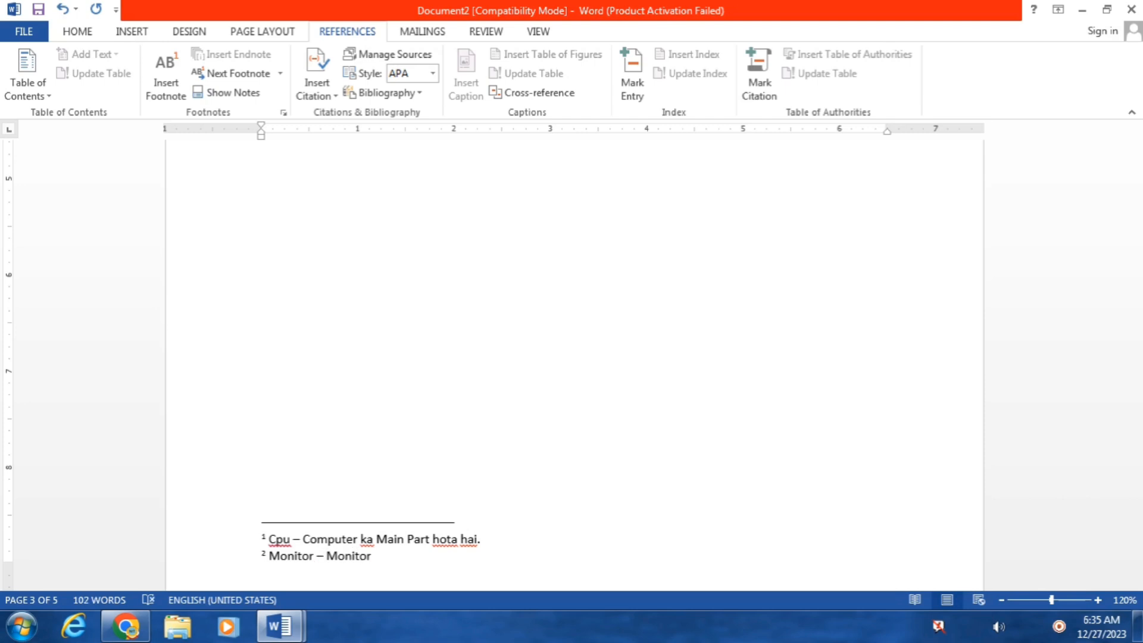
text(Output device hota hai)
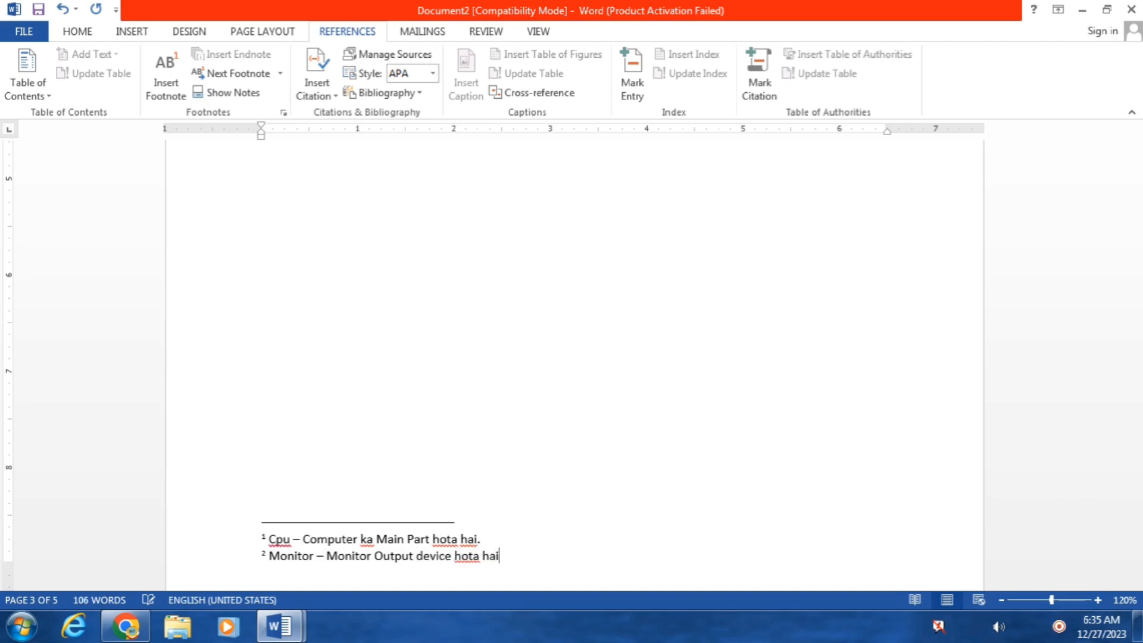
text(.)
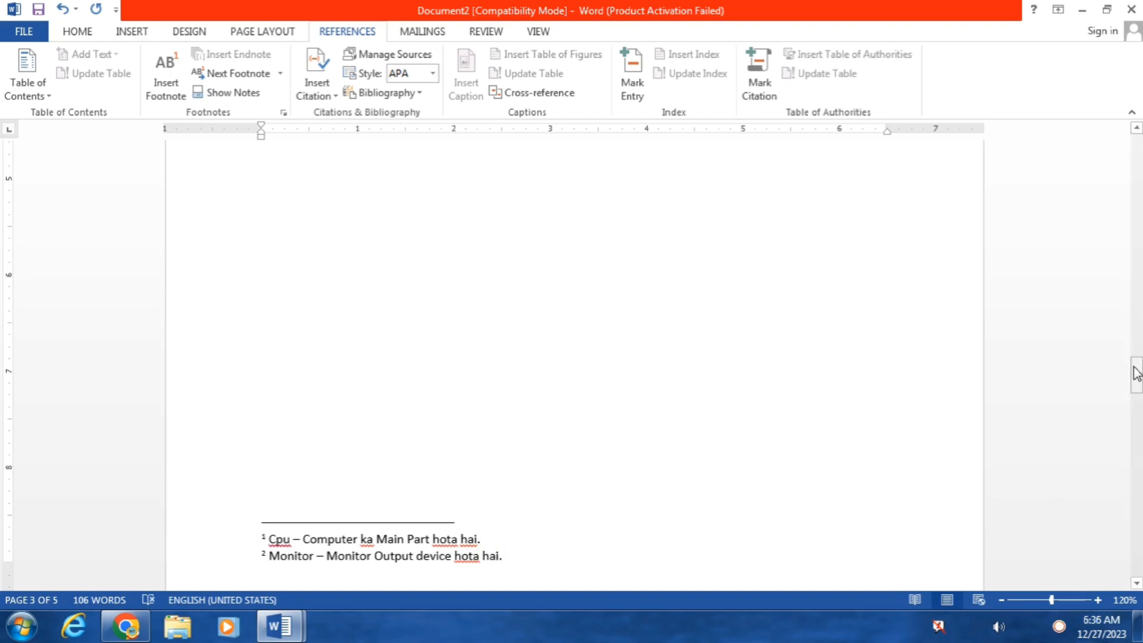
drag(1138, 374, 1137, 333)
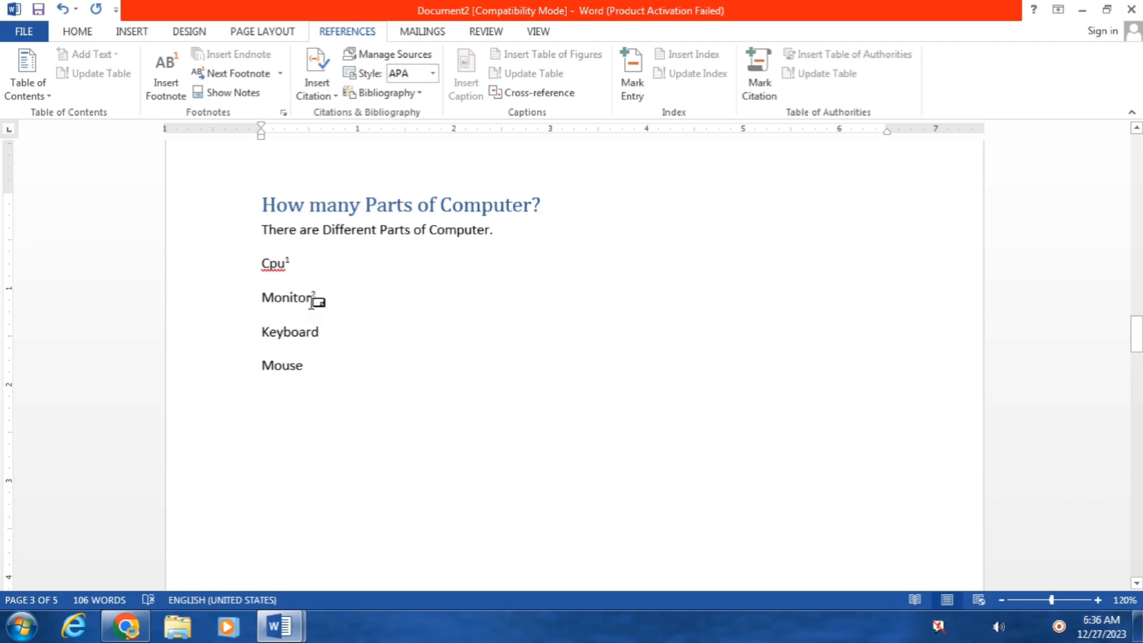
mouse_move(314, 300)
Step: Insert an endnote on the word Keyboard on page 3 reading "Keyboard – keyboard input device hota hai."
mouse_move(1139, 339)
mouse_down()
mouse_move(1138, 384)
mouse_move(1139, 333)
mouse_up()
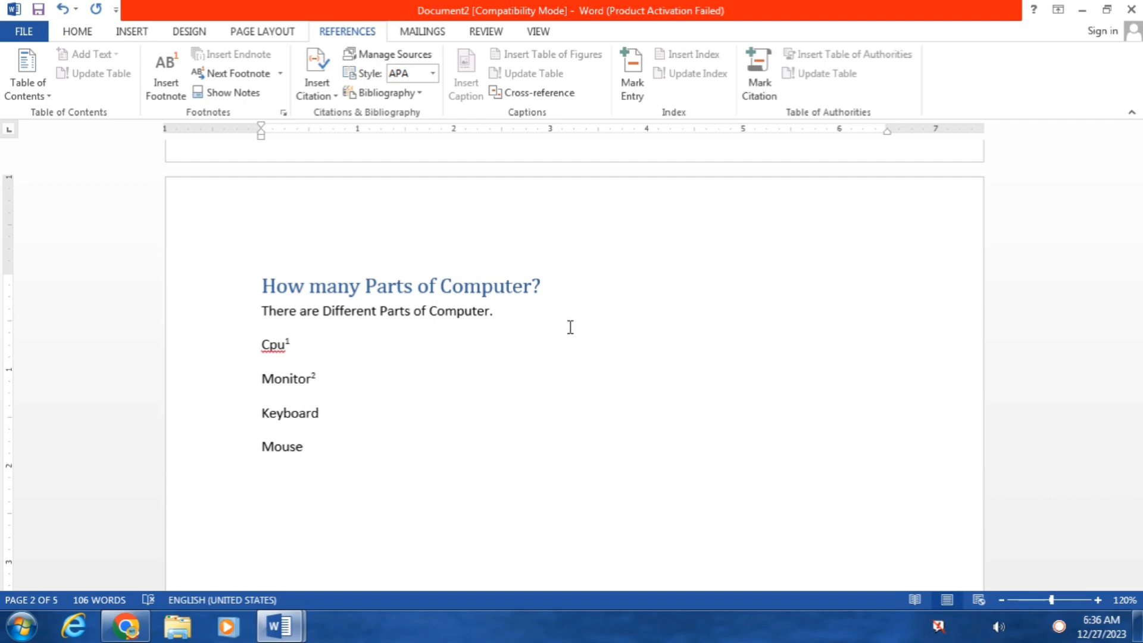
drag(328, 414, 261, 417)
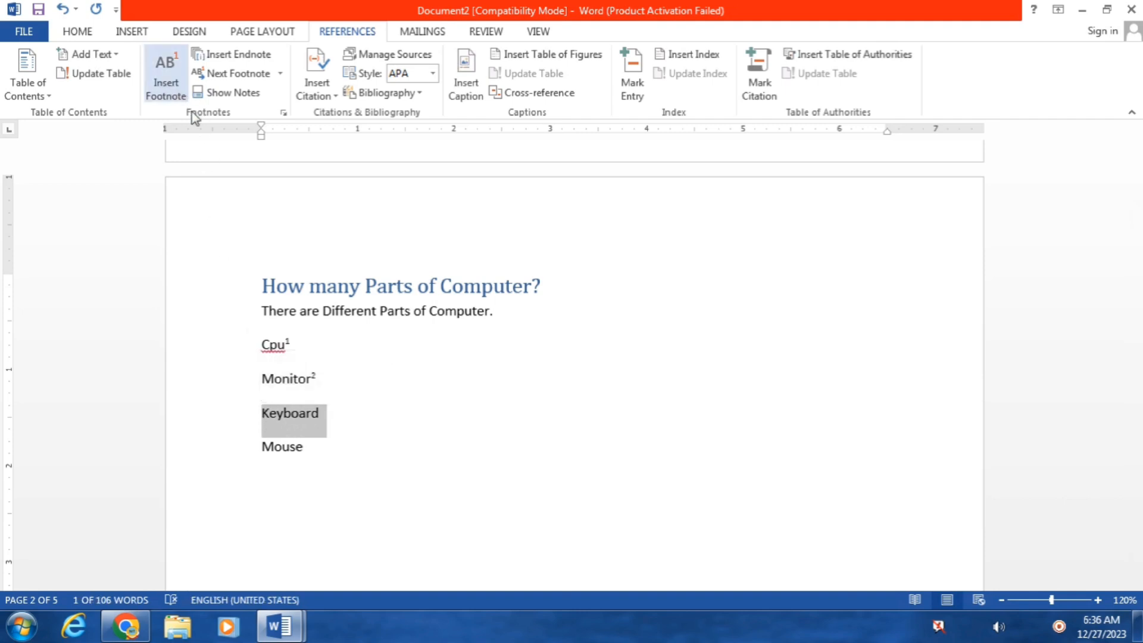
mouse_move(1136, 326)
mouse_down()
mouse_move(1137, 382)
mouse_move(1136, 333)
mouse_up()
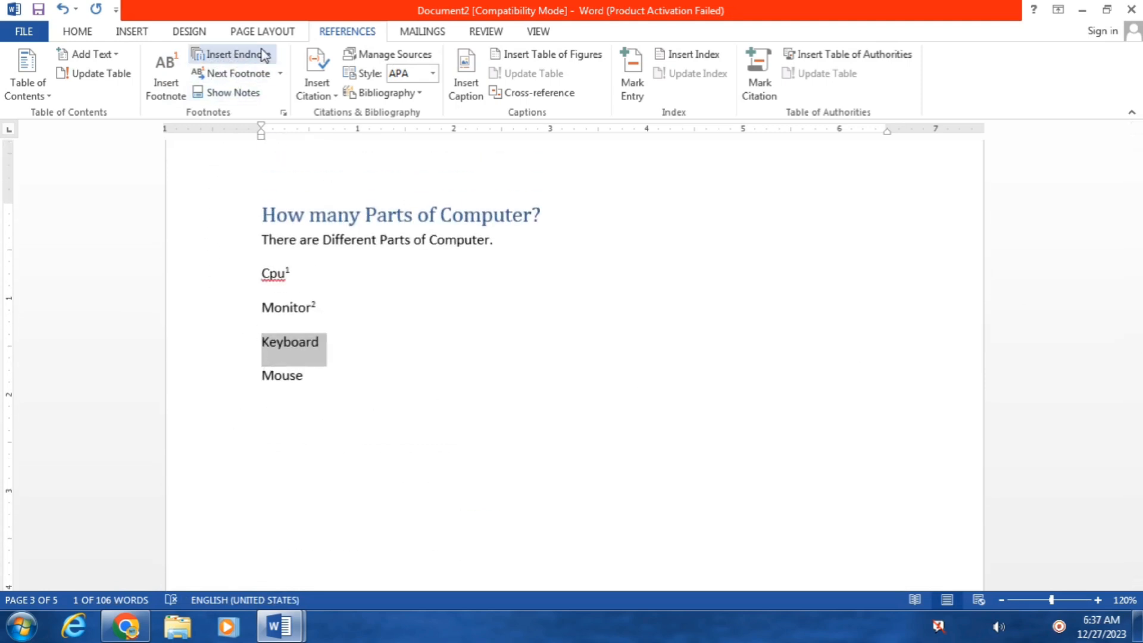
click(249, 57)
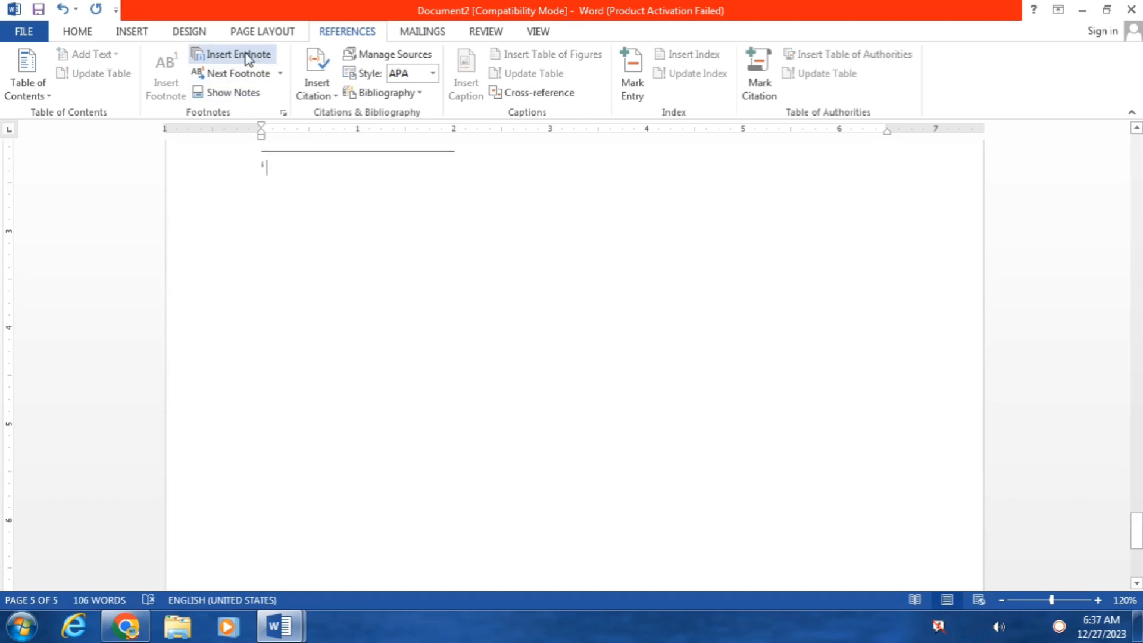
text(keyb)
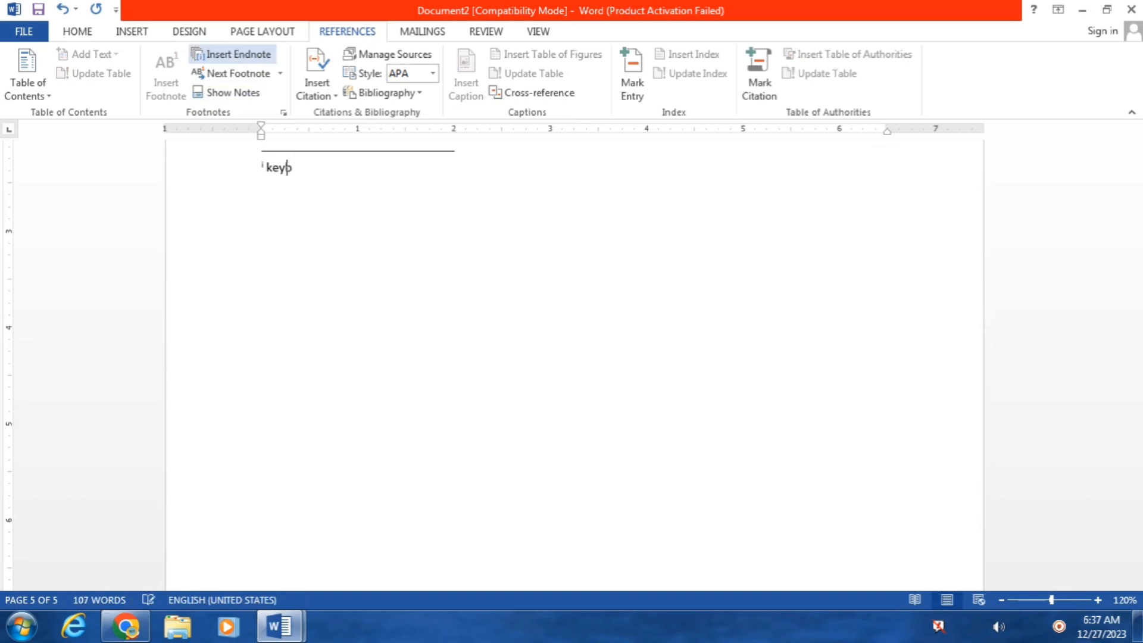
text(oard - keyboard)
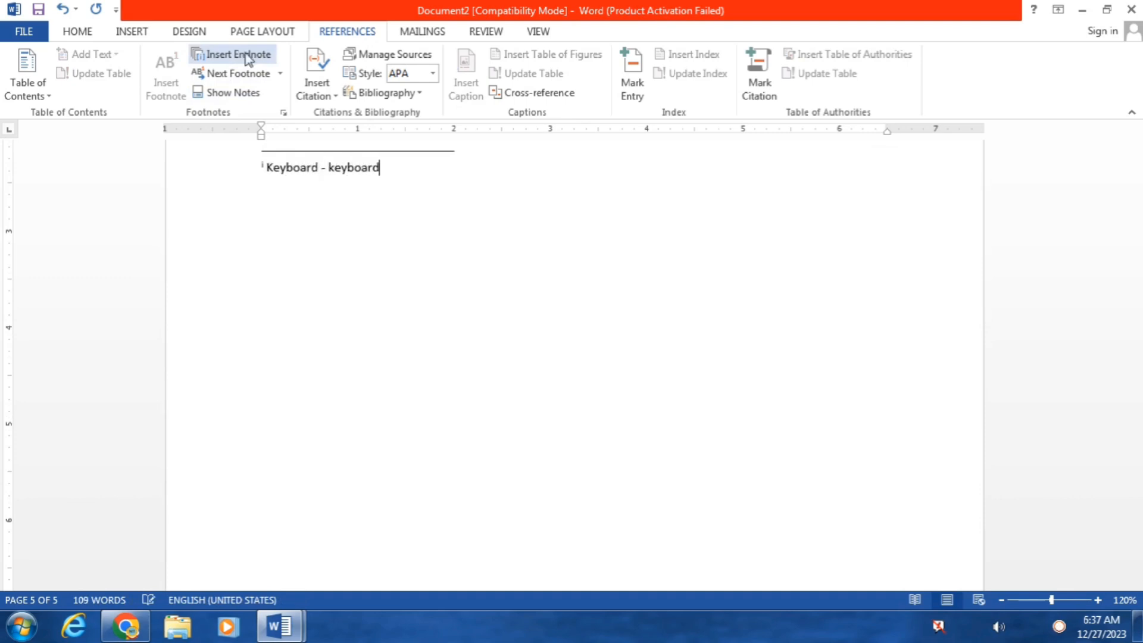
text( input devi)
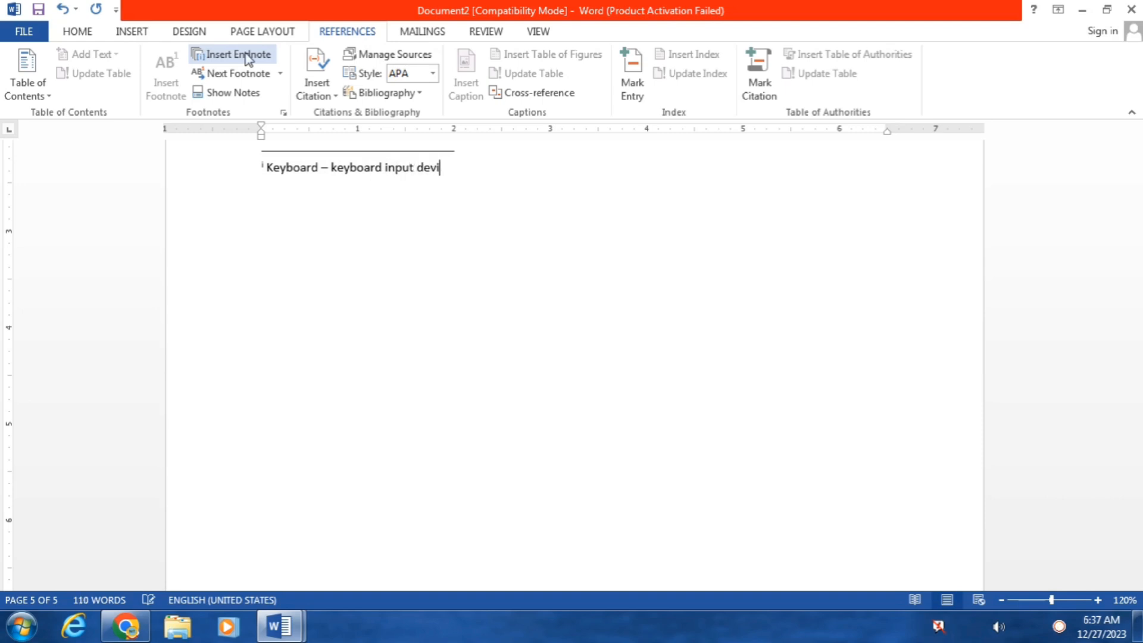
text(ce hota hai.)
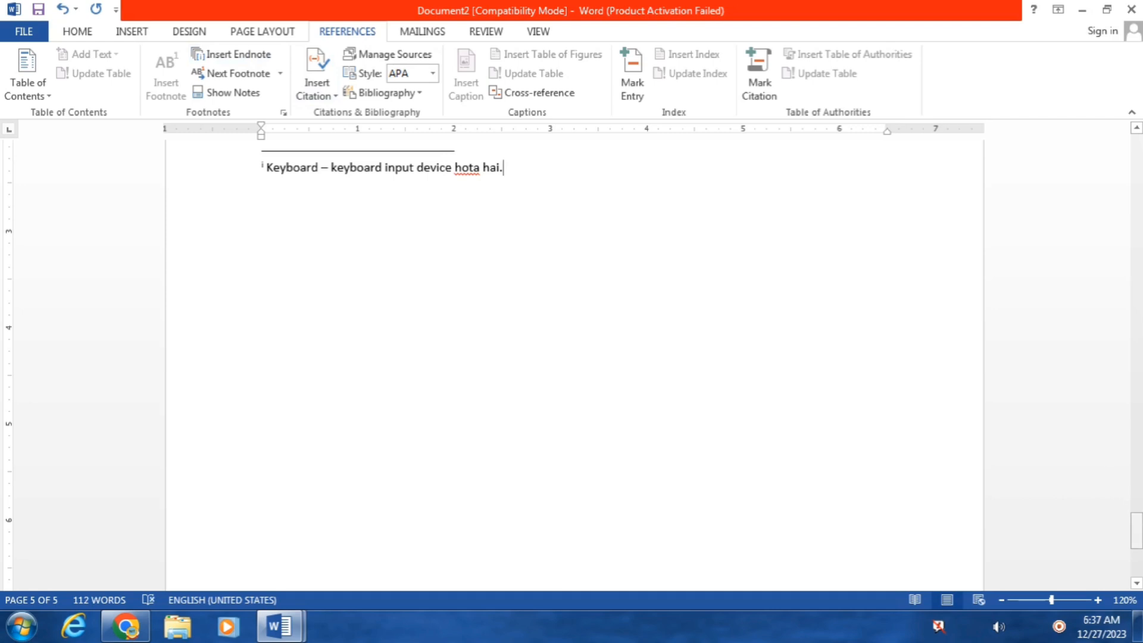
drag(1139, 531, 1138, 337)
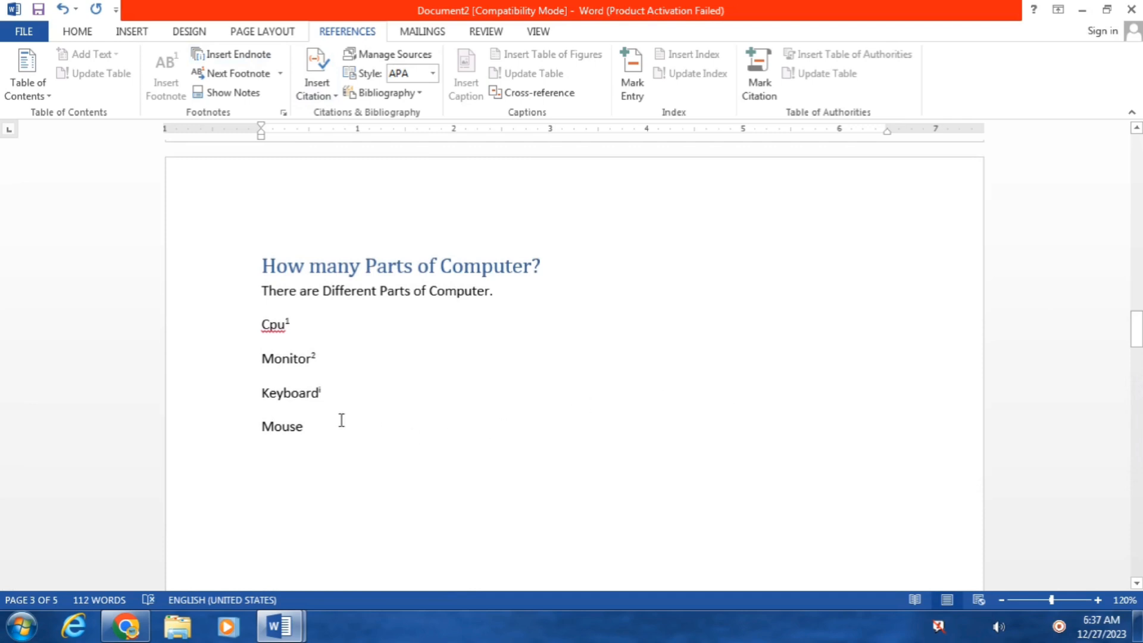
mouse_move(320, 396)
mouse_move(279, 333)
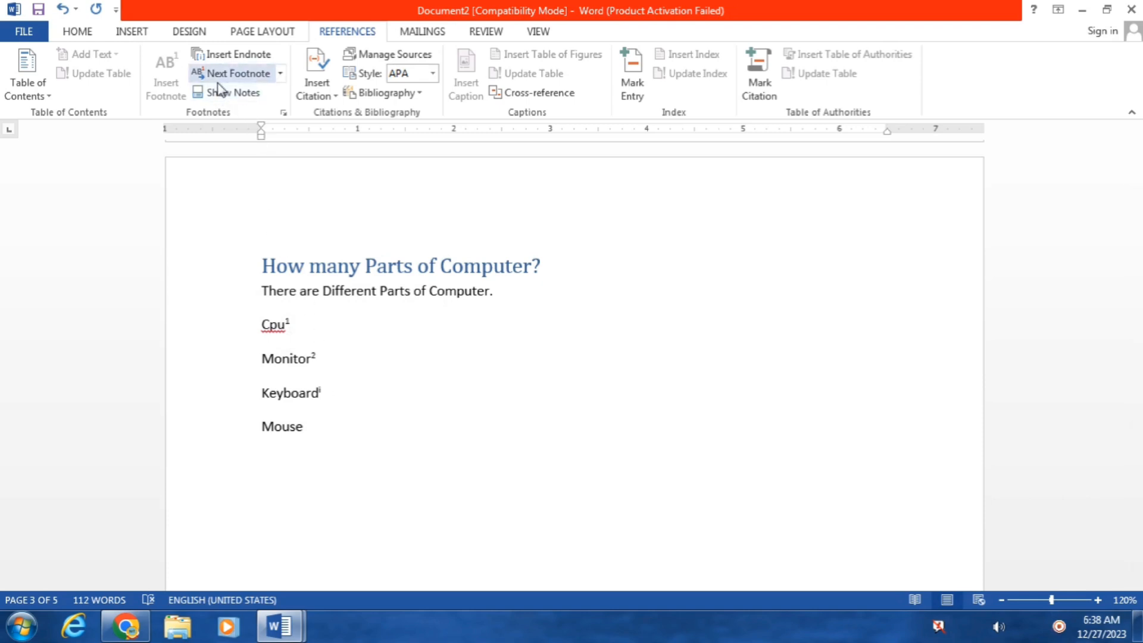
Step: Go to the Keyboard note reference on page 3 and step back through the previous footnotes to the Cpu reference
click(280, 74)
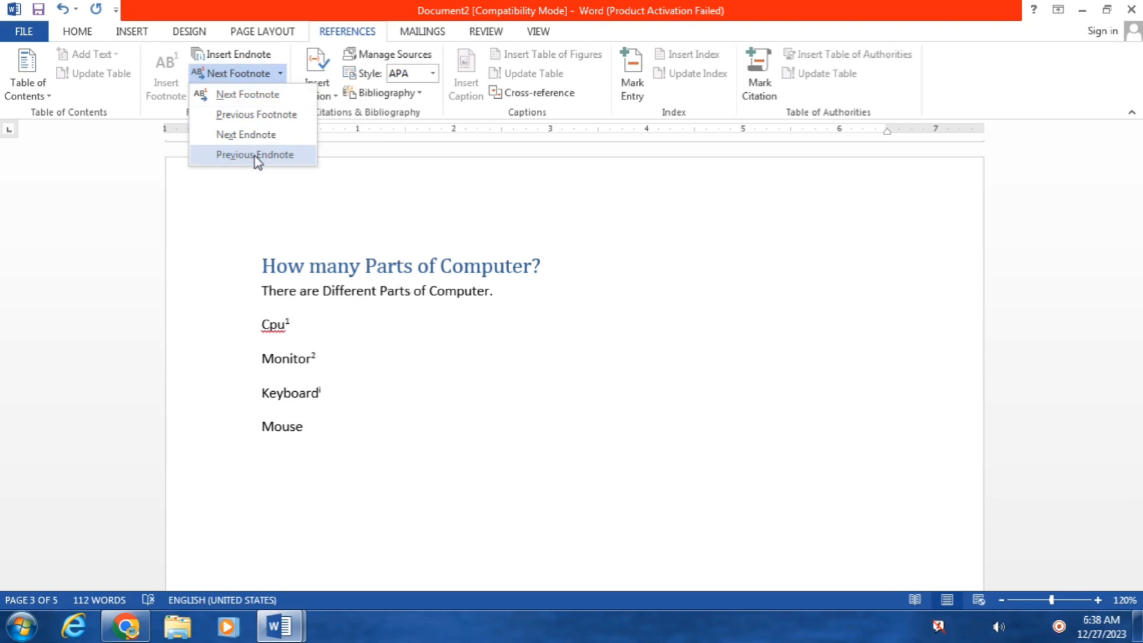
click(231, 94)
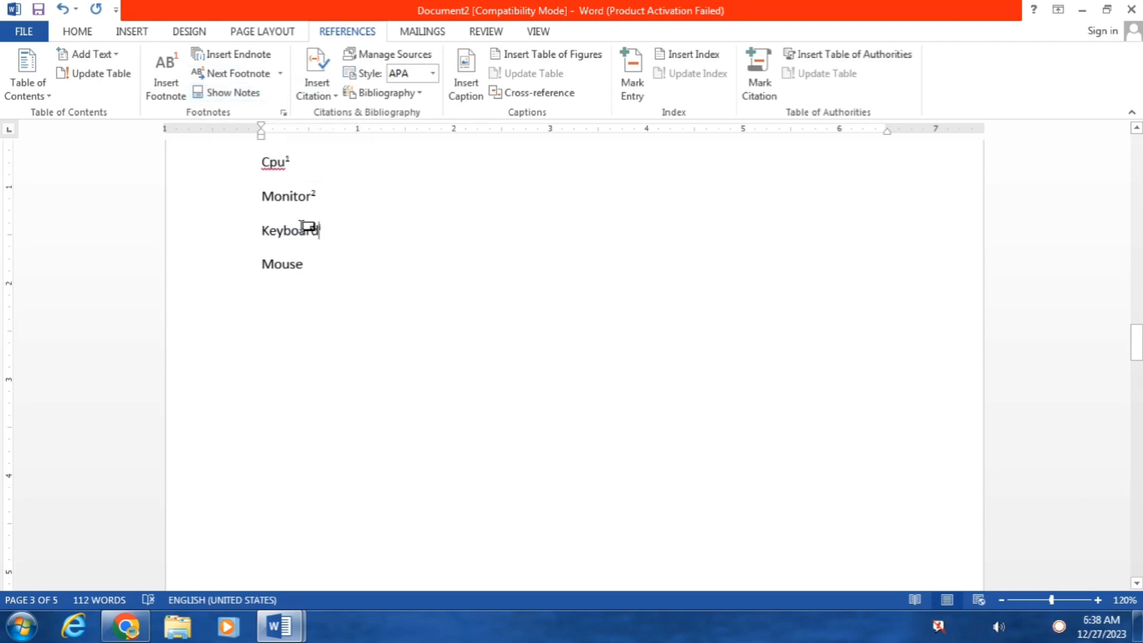
click(279, 74)
click(281, 114)
click(281, 76)
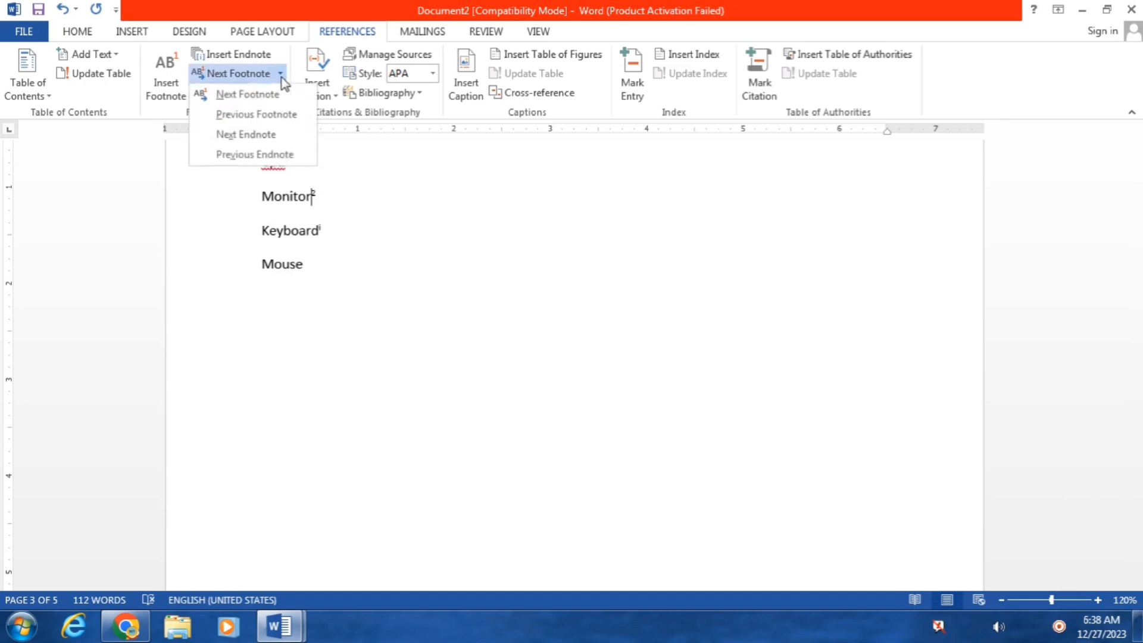
click(272, 115)
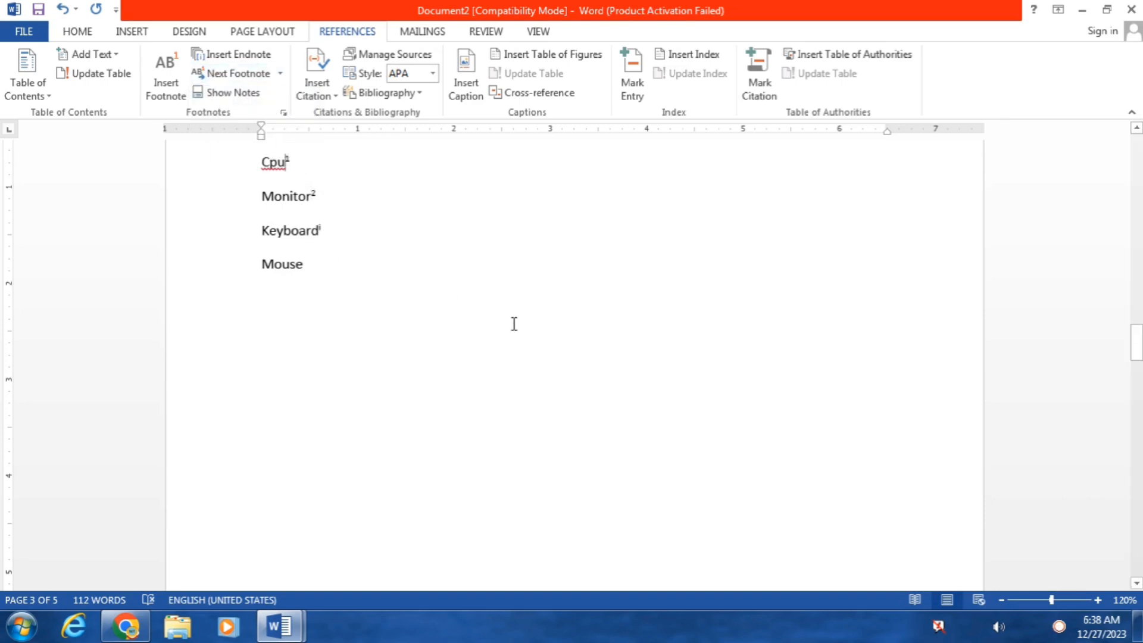
Step: Jump from the Cpu reference to the next footnote, and try the Next Endnote and Previous Endnote navigation
click(280, 75)
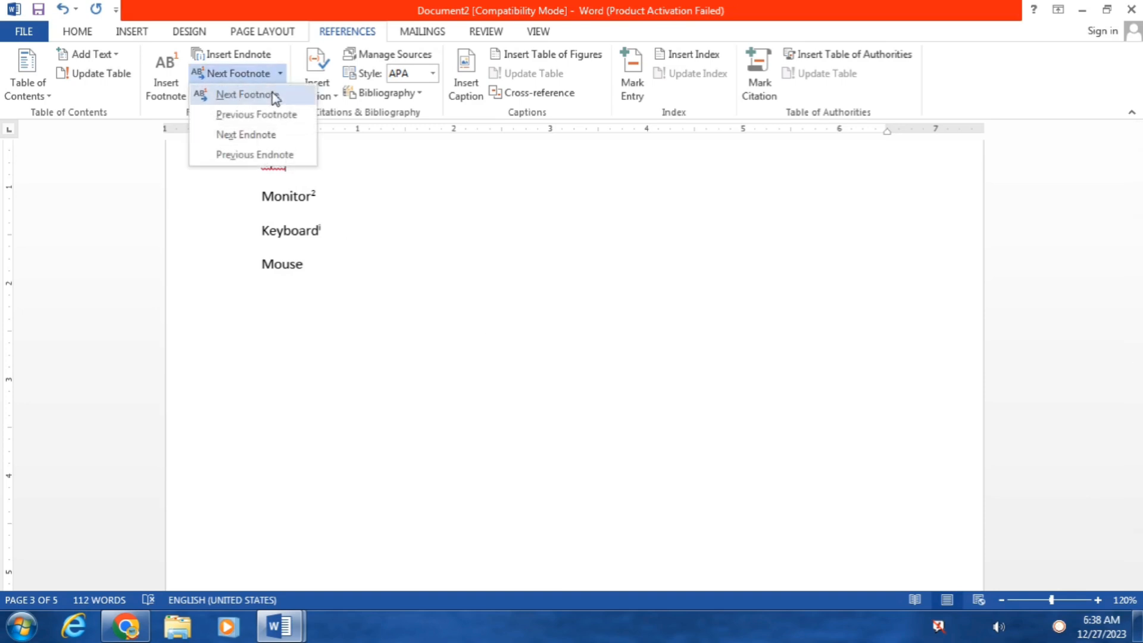
click(273, 95)
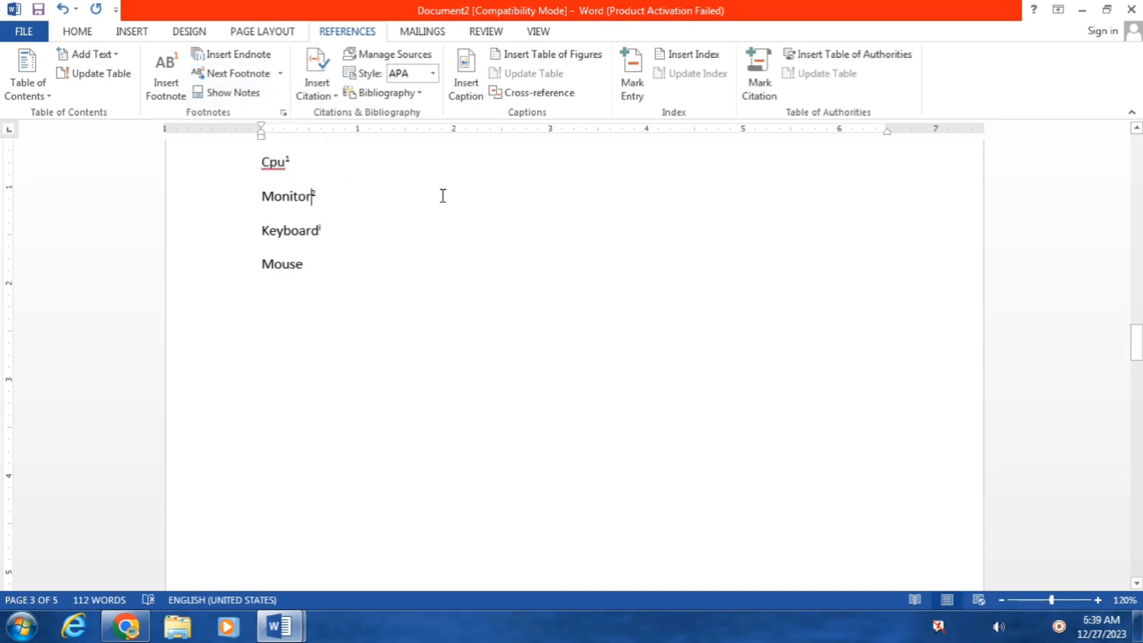
click(280, 75)
click(264, 133)
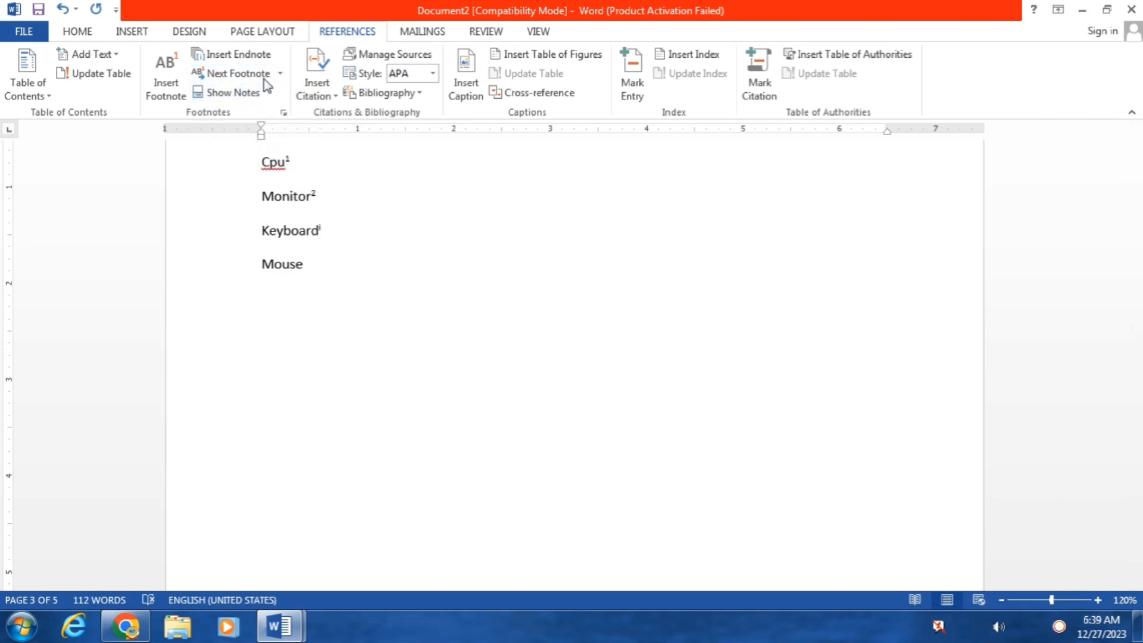
click(281, 73)
click(279, 155)
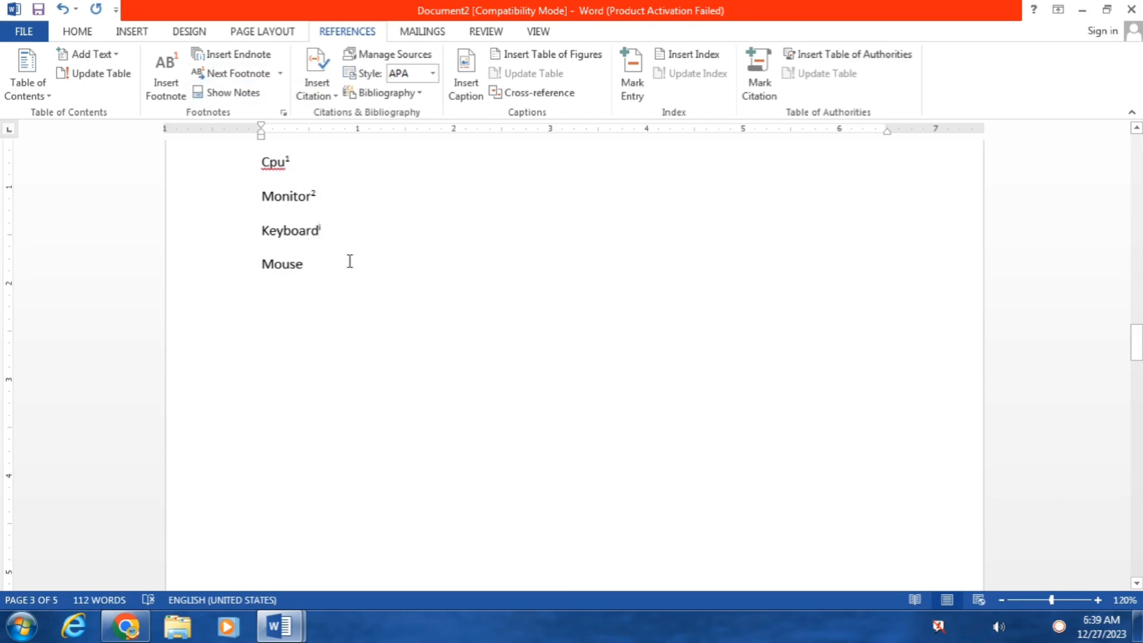
Step: Show the document's footnote area and look at the Cpu and Monitor footnotes on page 3
click(236, 93)
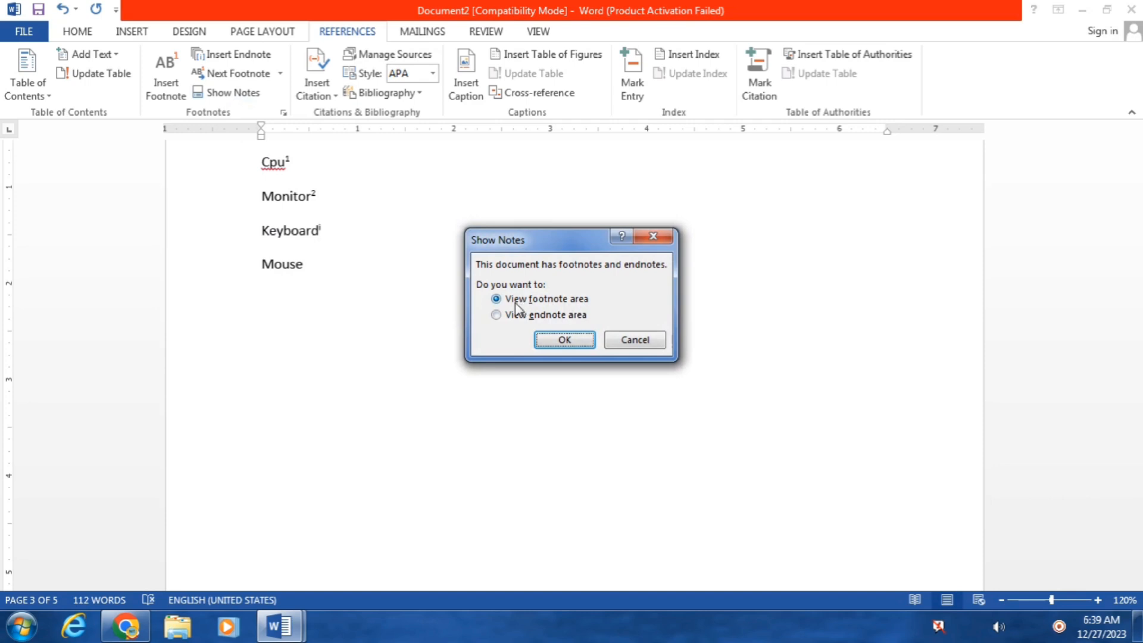
click(573, 341)
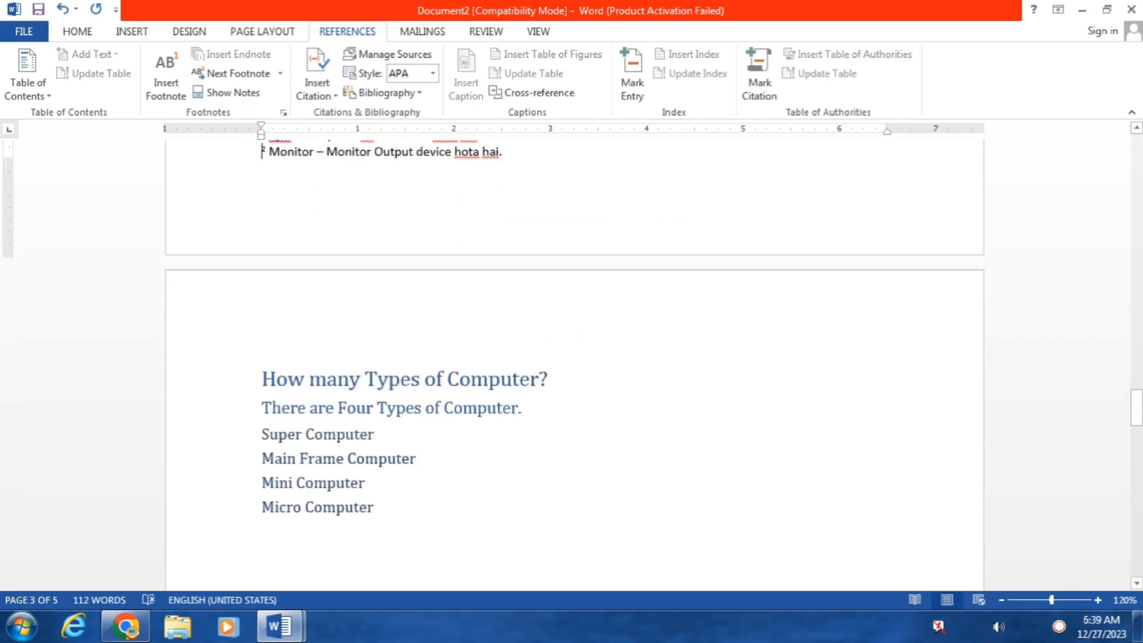
drag(1137, 407, 1137, 393)
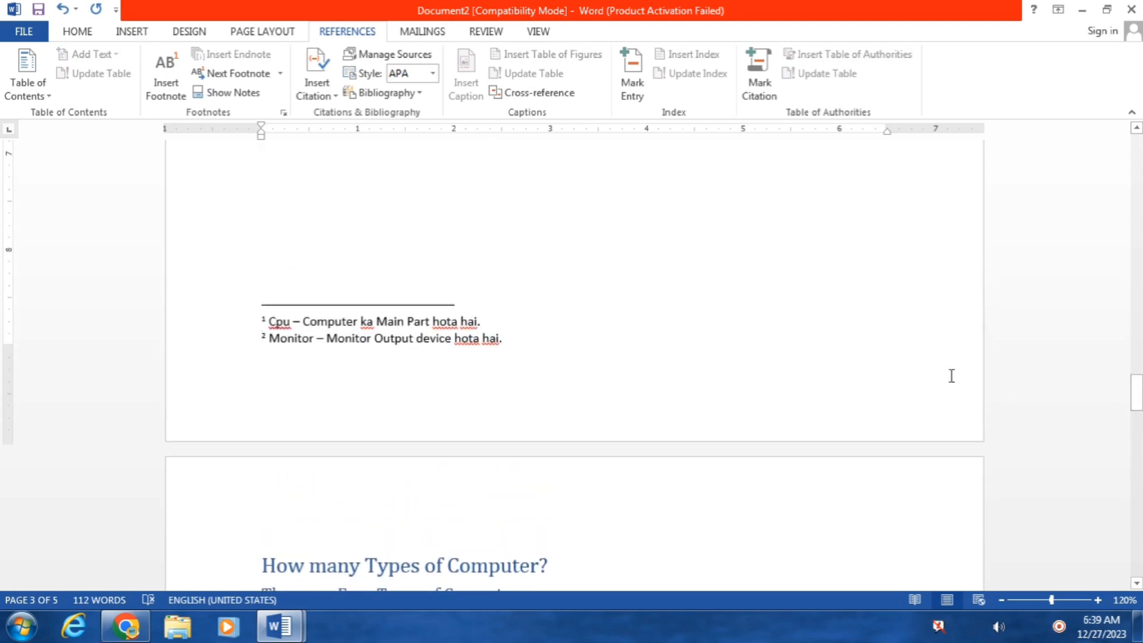
Step: Show the document's endnote area and look at the Keyboard endnote on page 5
click(234, 94)
click(234, 94)
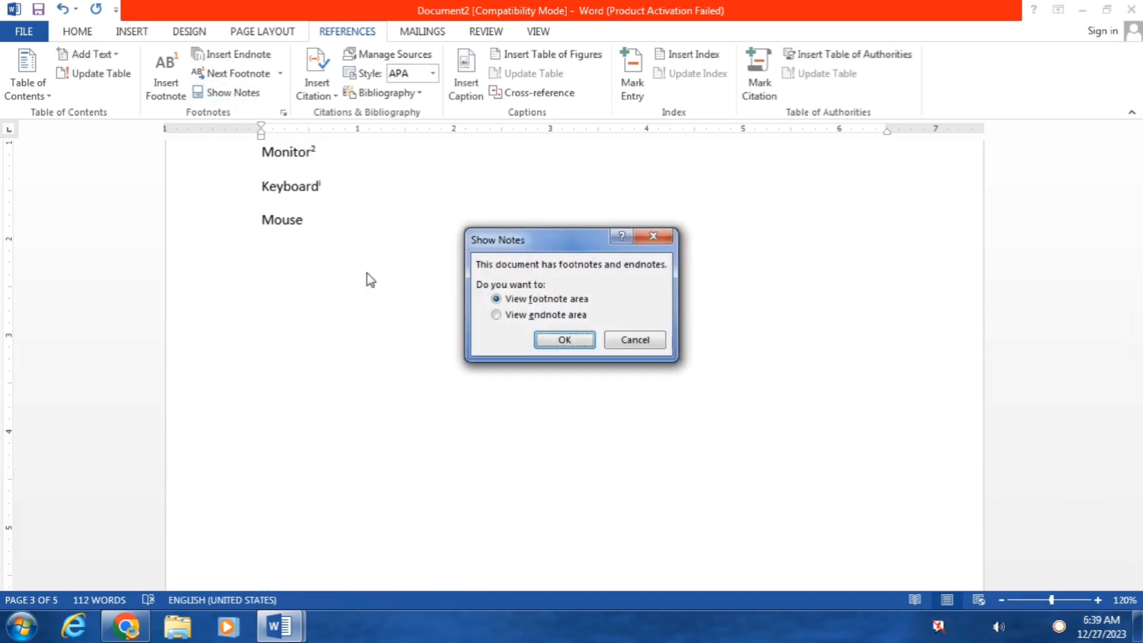
click(509, 321)
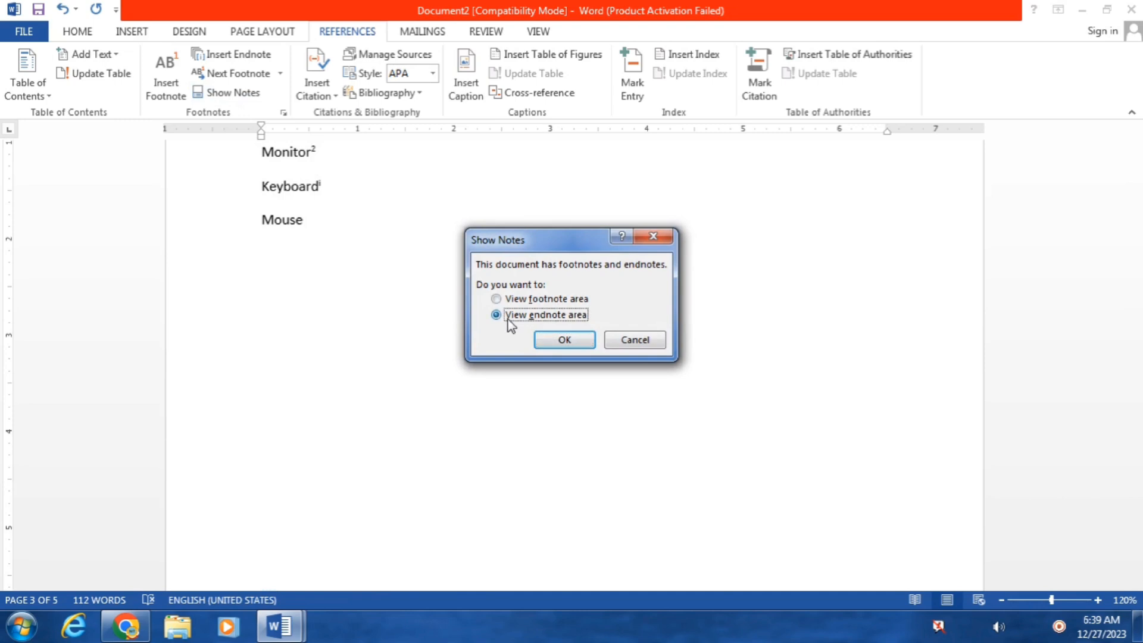
click(566, 340)
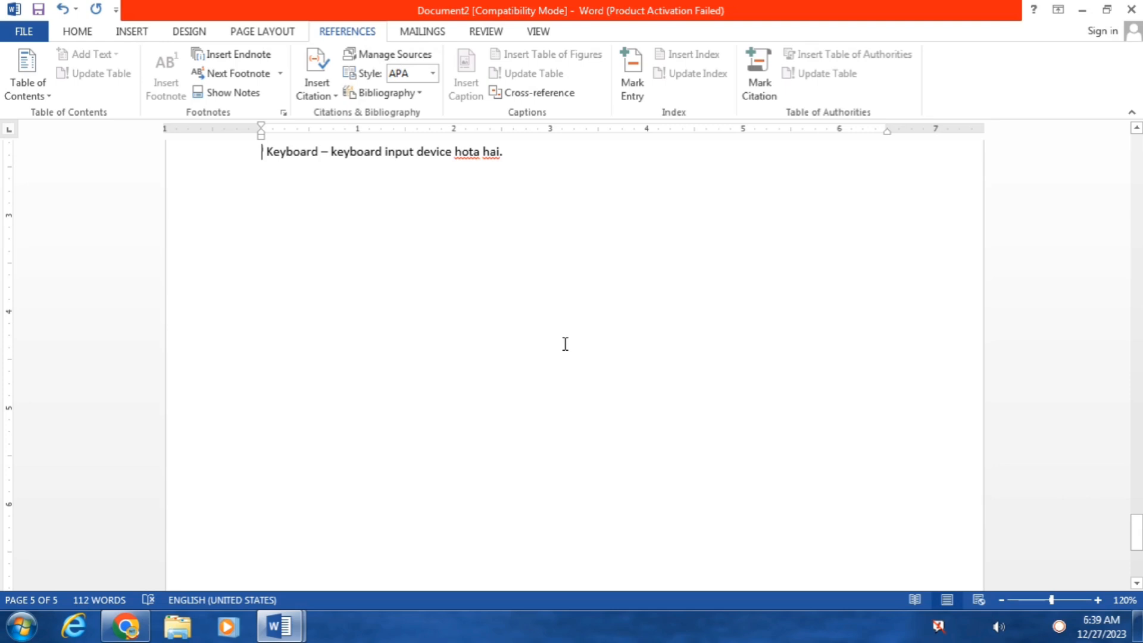
drag(1137, 533, 1136, 518)
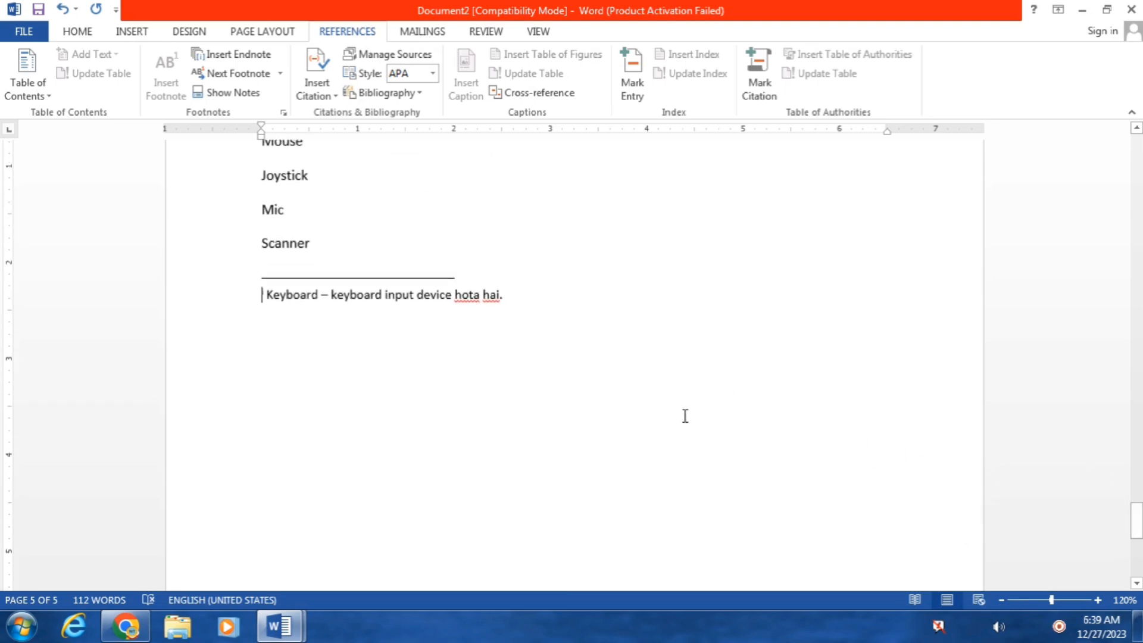
Step: Look over the table of contents on page 1 and switch to the MS WORD COURSE document's Day 10 topic list
drag(1136, 522, 1139, 156)
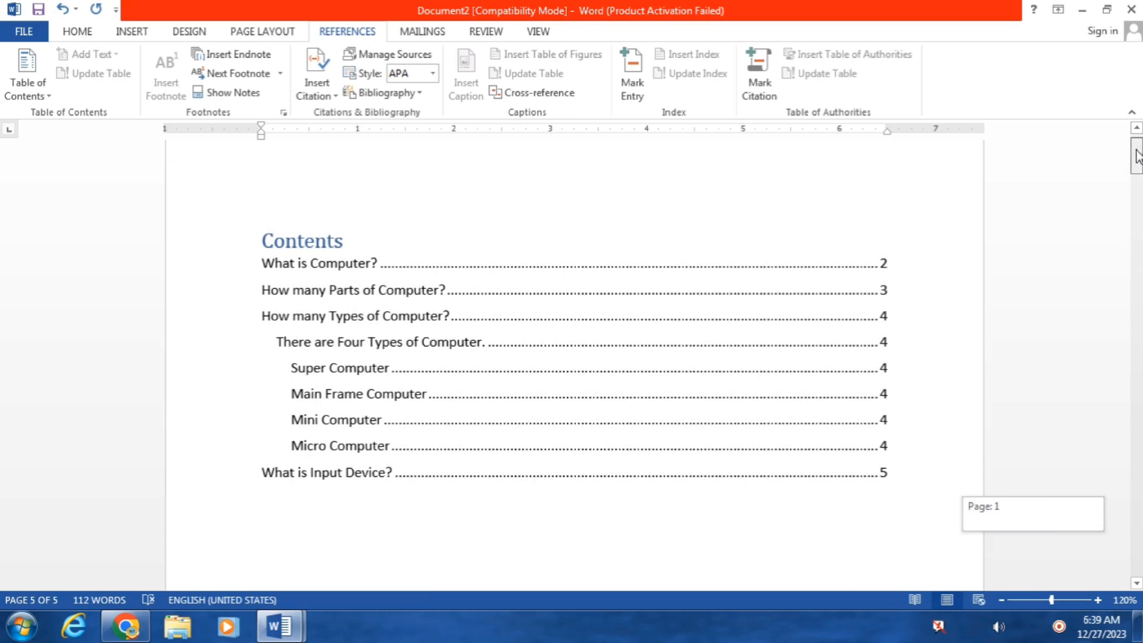
drag(1139, 156, 1140, 173)
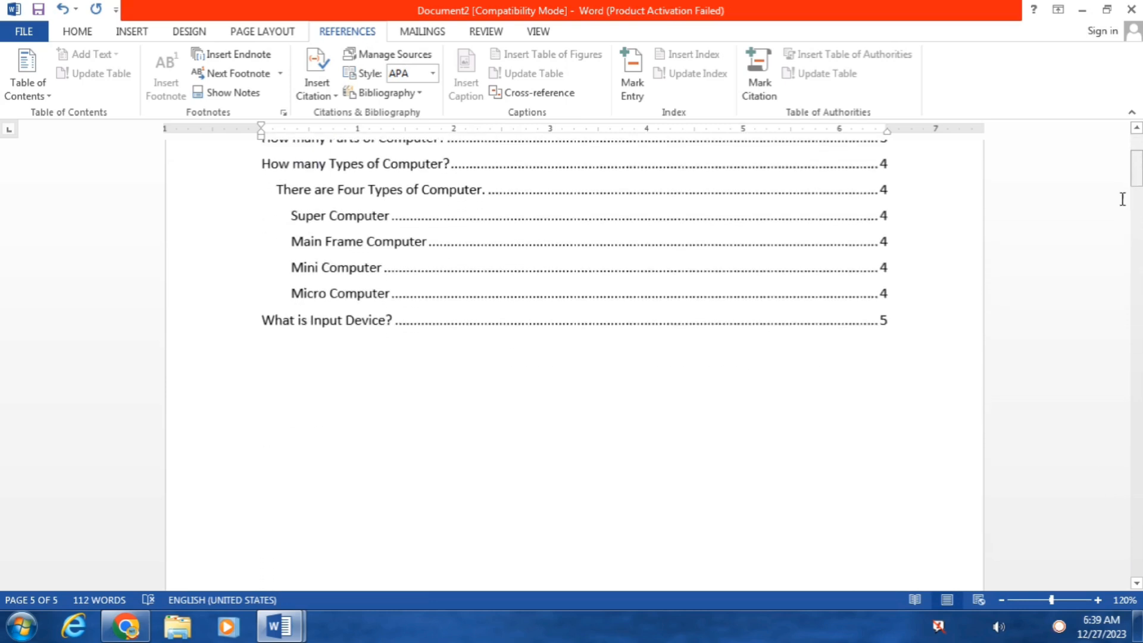
mouse_move(288, 632)
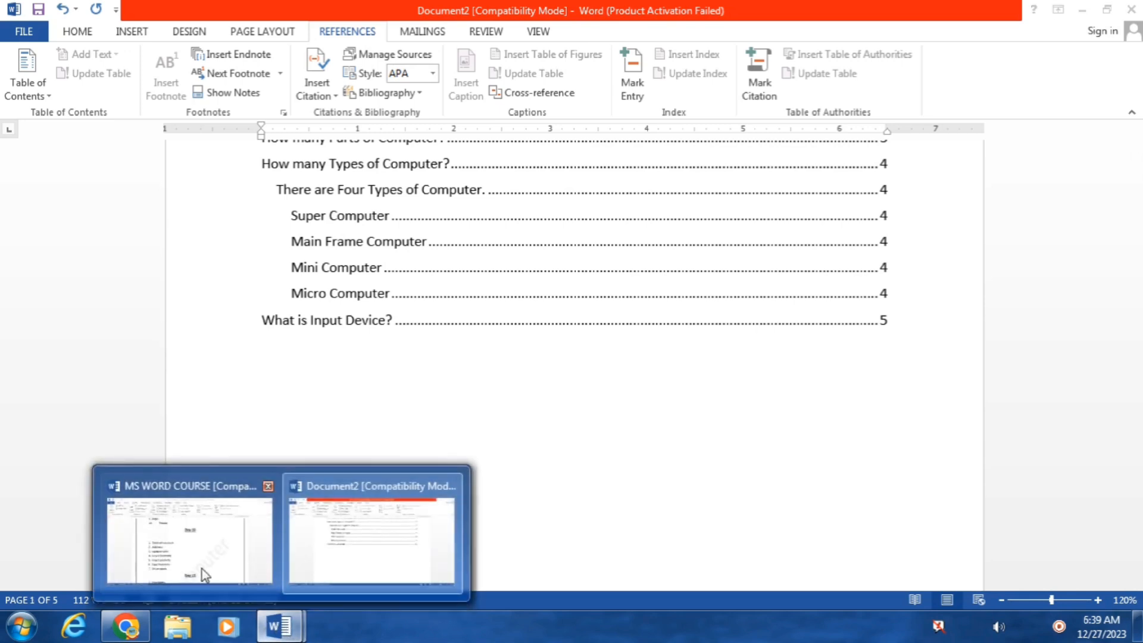
click(196, 569)
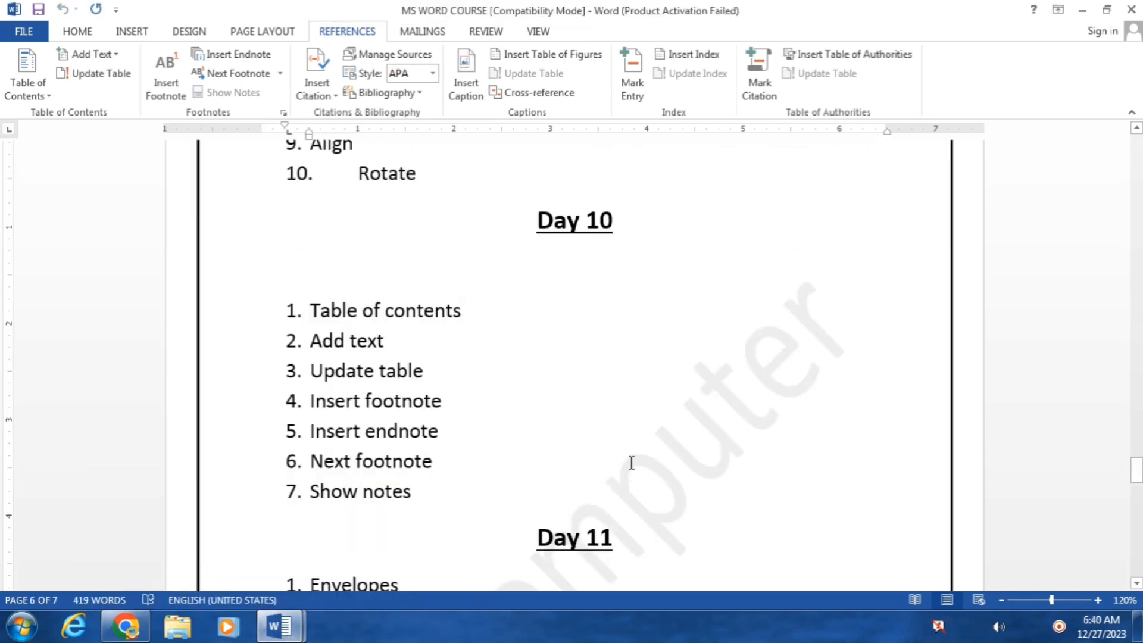